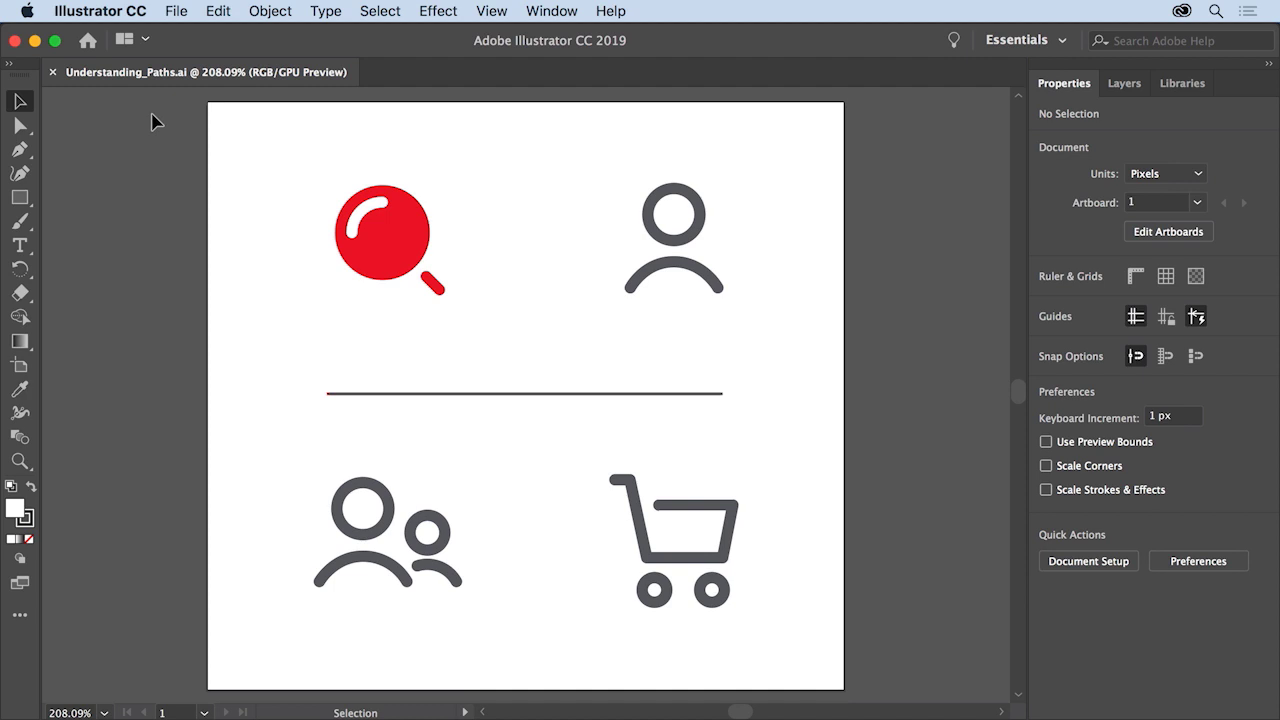
# - Select the thin horizontal divider line between the upper and lower rows of icons with the Selection tool
pyautogui.click(22, 102)
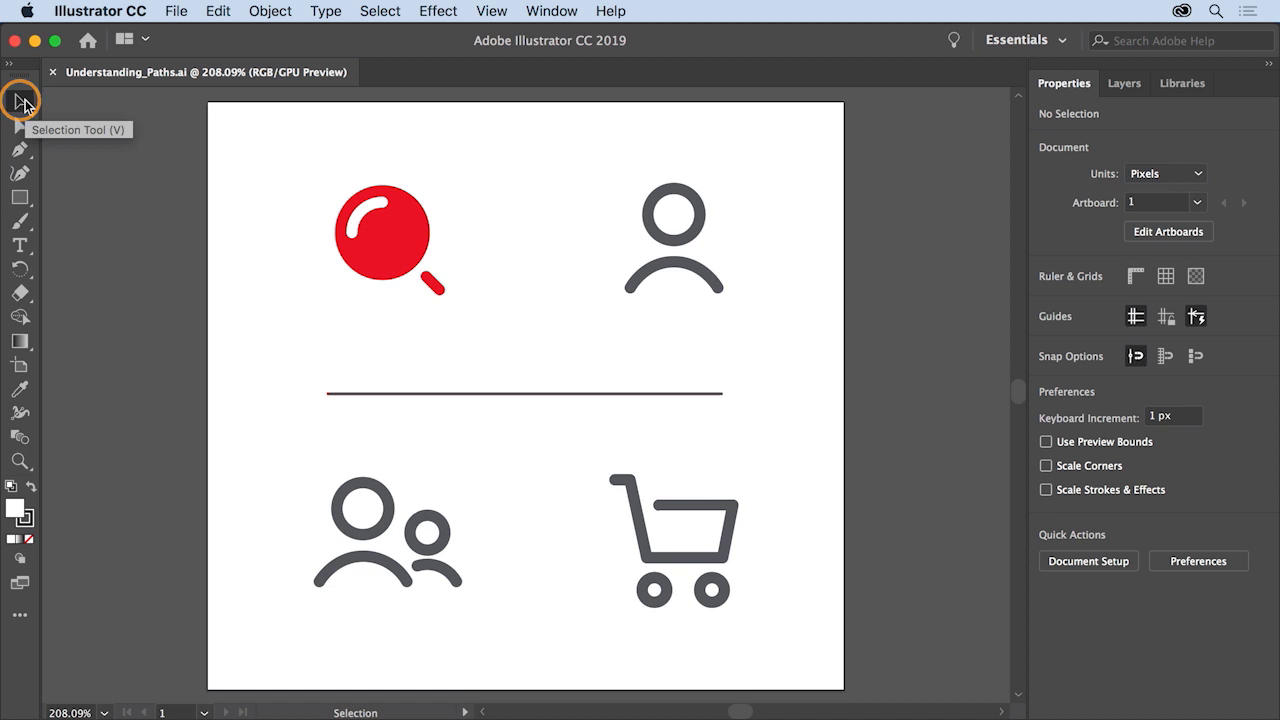
pyautogui.click(355, 393)
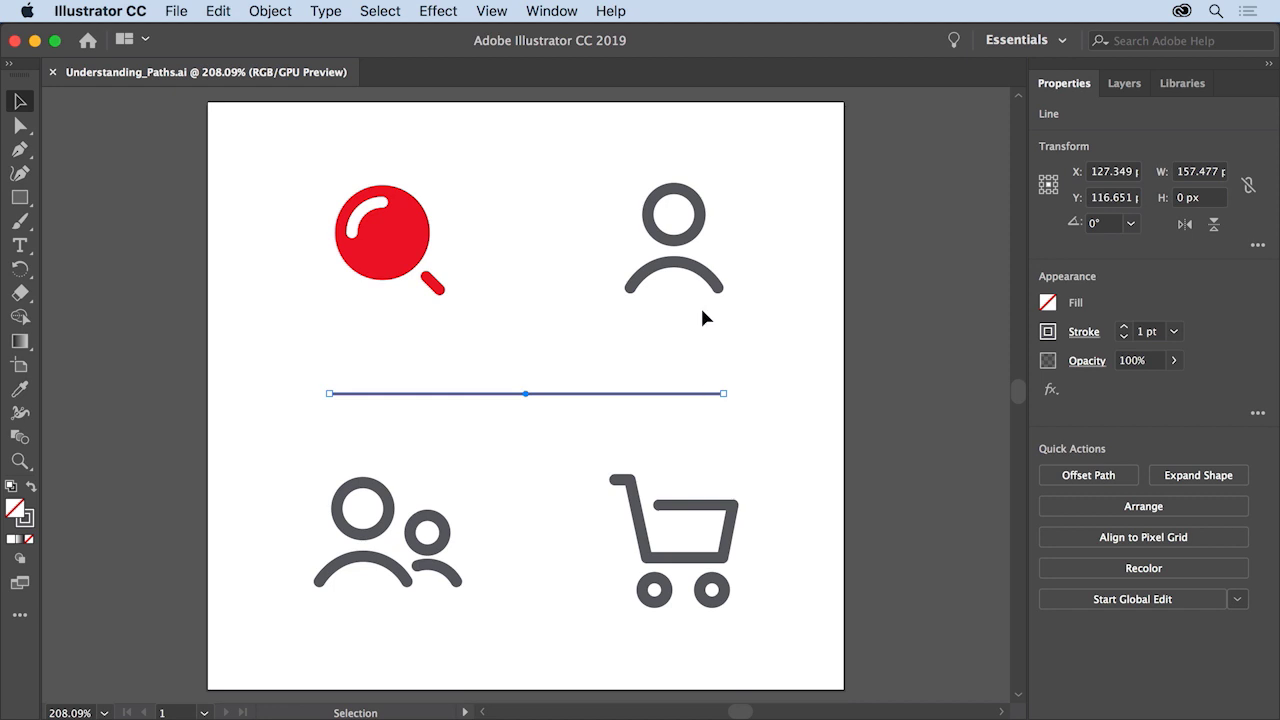
# - Enlarge the shoulder arc of the upper single-person icon to about 38 by 20 px using its bounding box
pyautogui.click(20, 462)
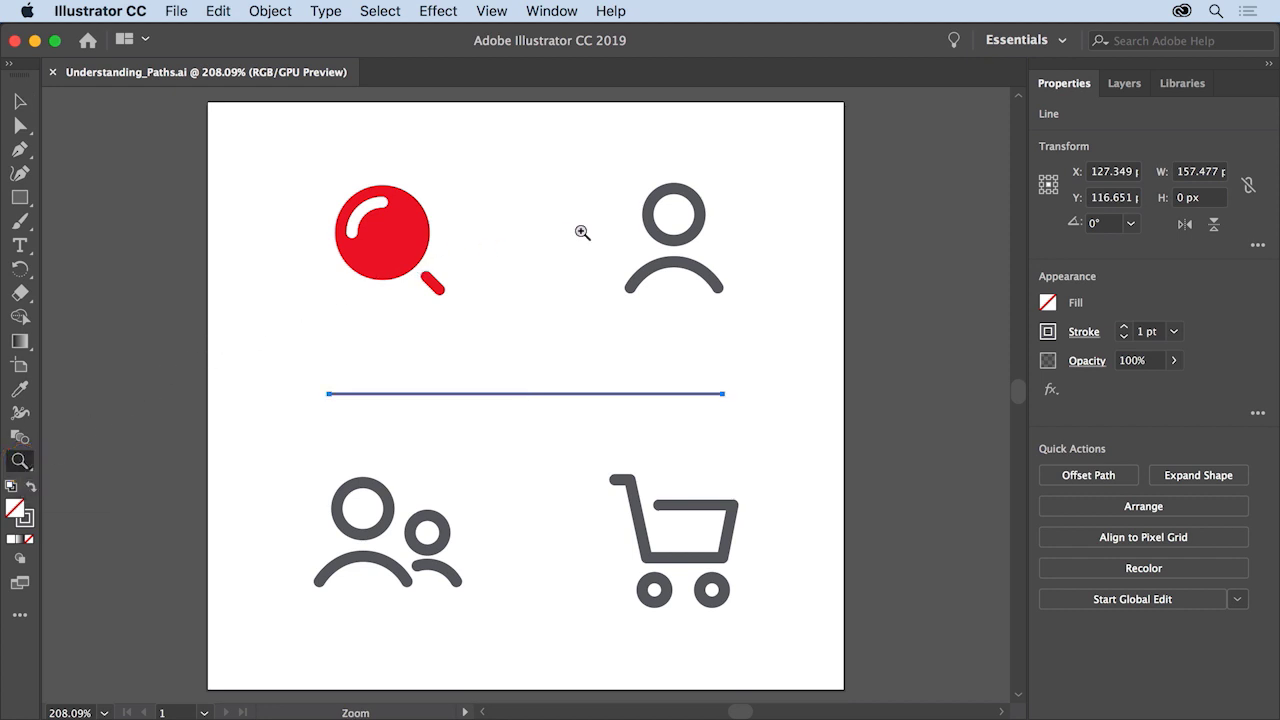
pyautogui.moveTo(677, 214); pyautogui.dragTo(913, 244)
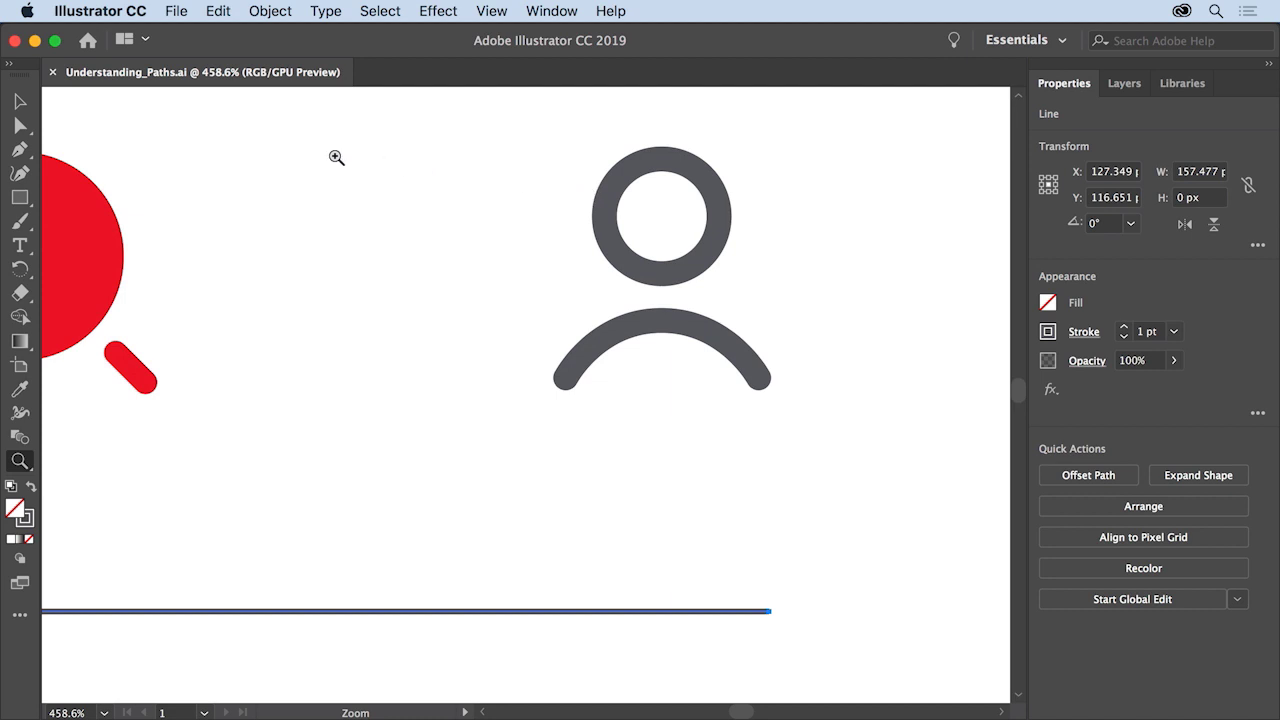
pyautogui.click(16, 104)
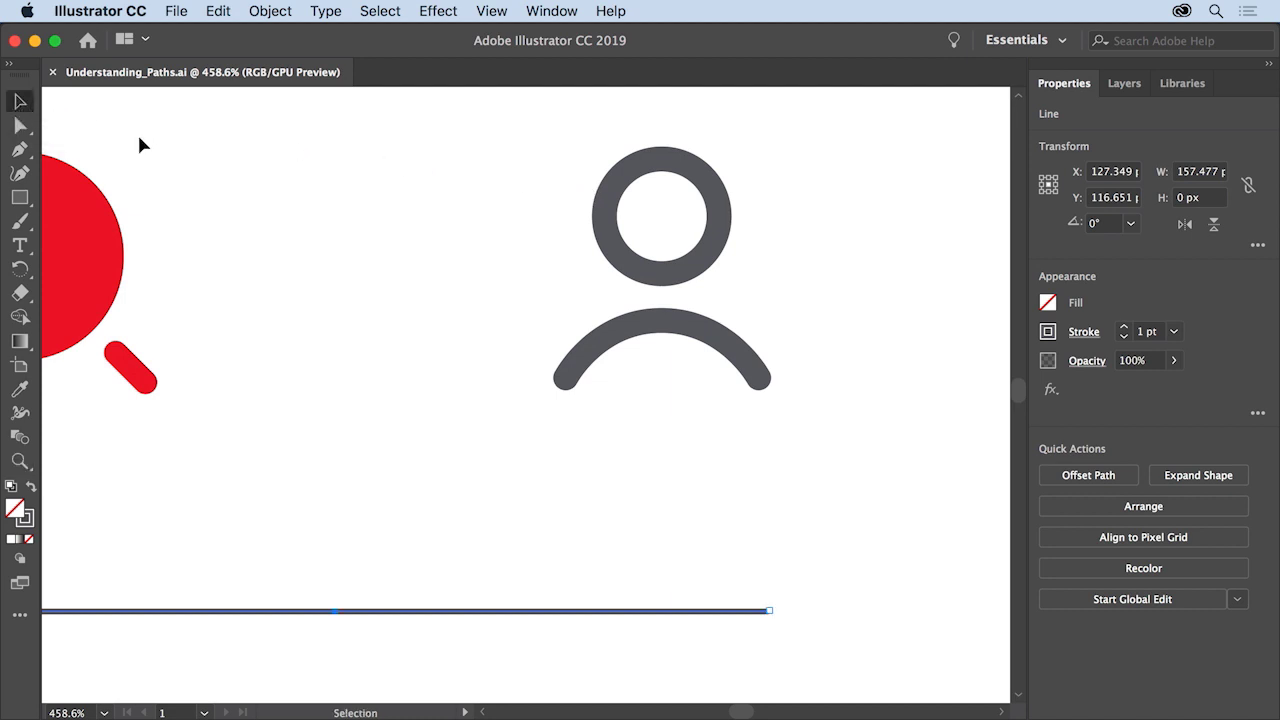
pyautogui.click(641, 329)
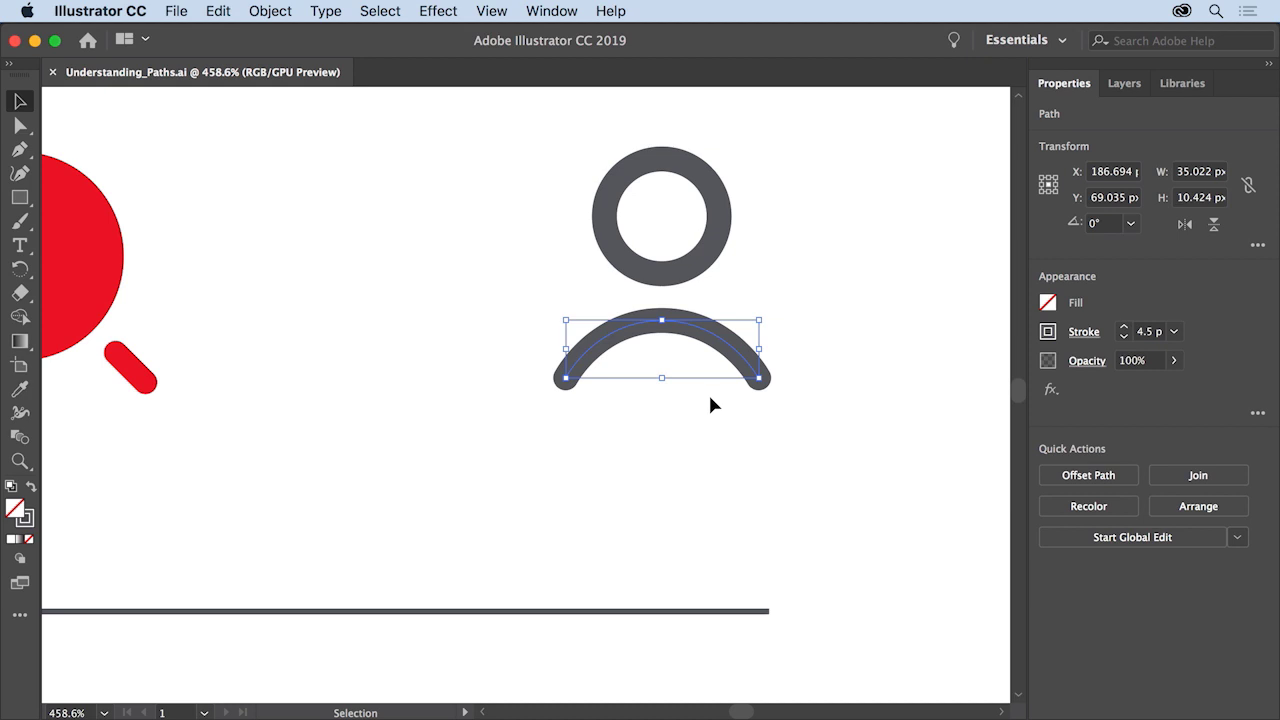
pyautogui.click(491, 10)
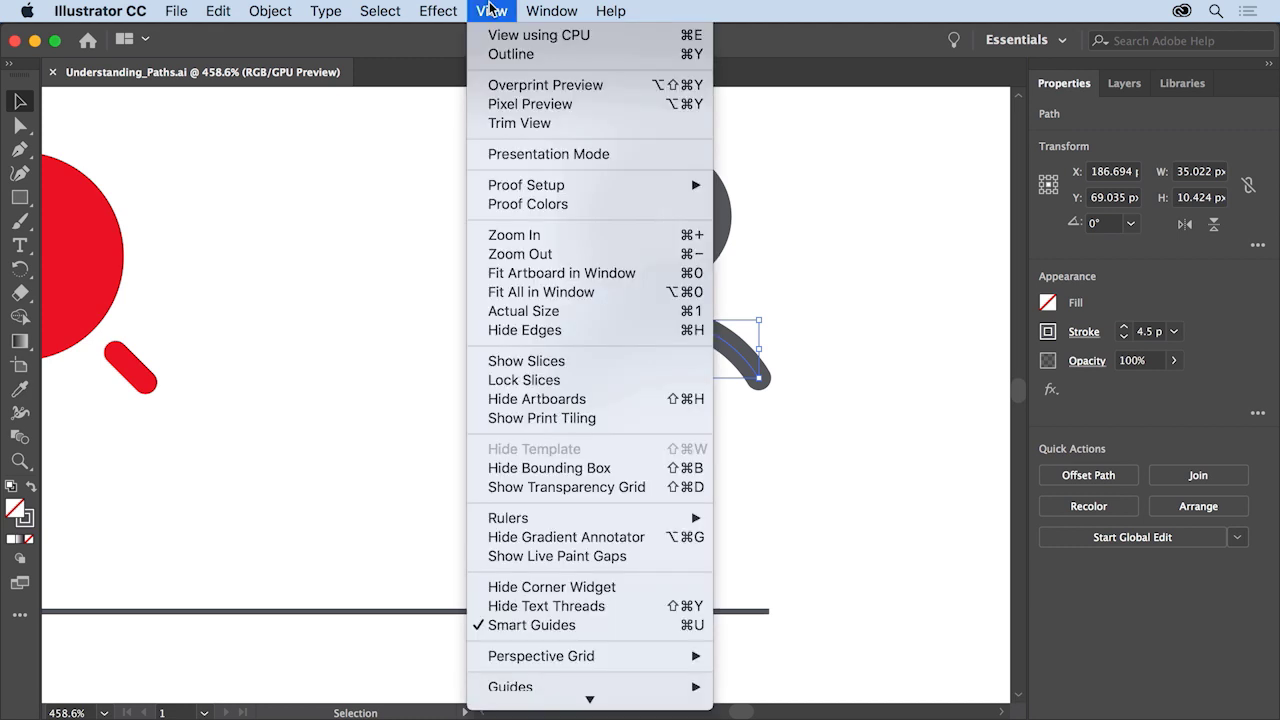
pyautogui.click(568, 470)
pyautogui.moveTo(566, 378); pyautogui.dragTo(550, 434)
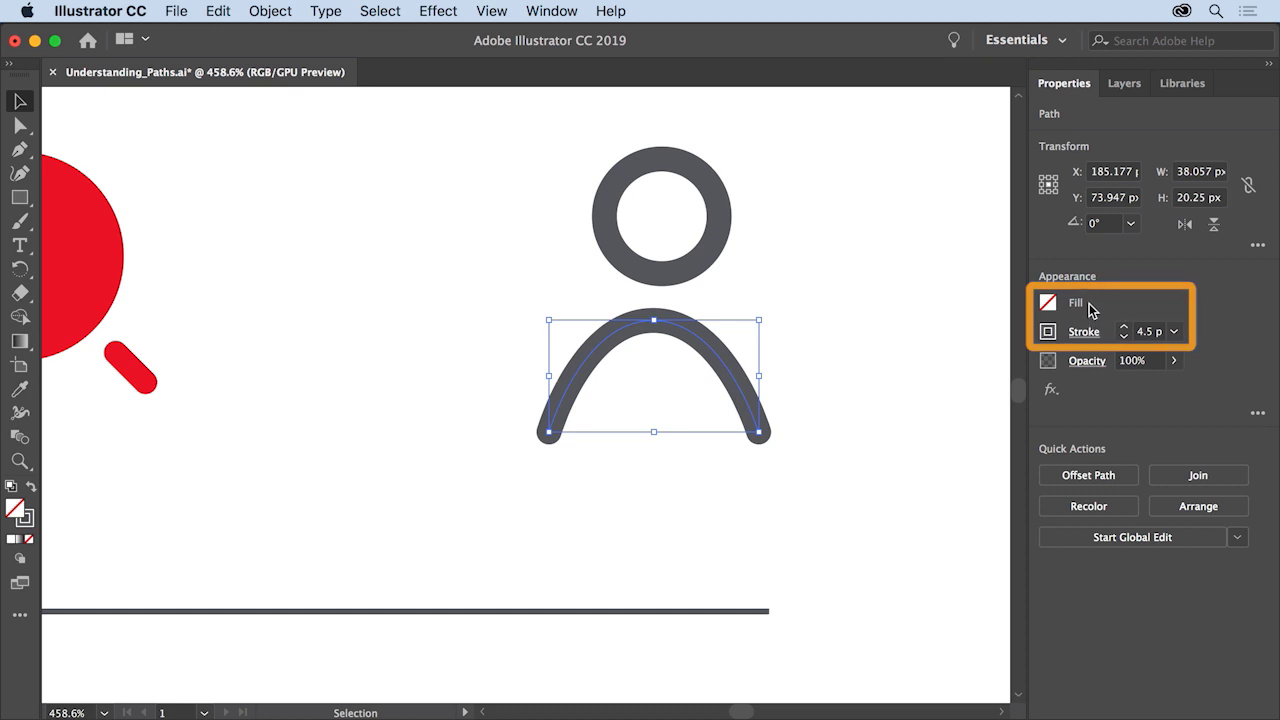
# - Try a light blue swatch as the shoulder arc's fill and undo it
pyautogui.click(1047, 303)
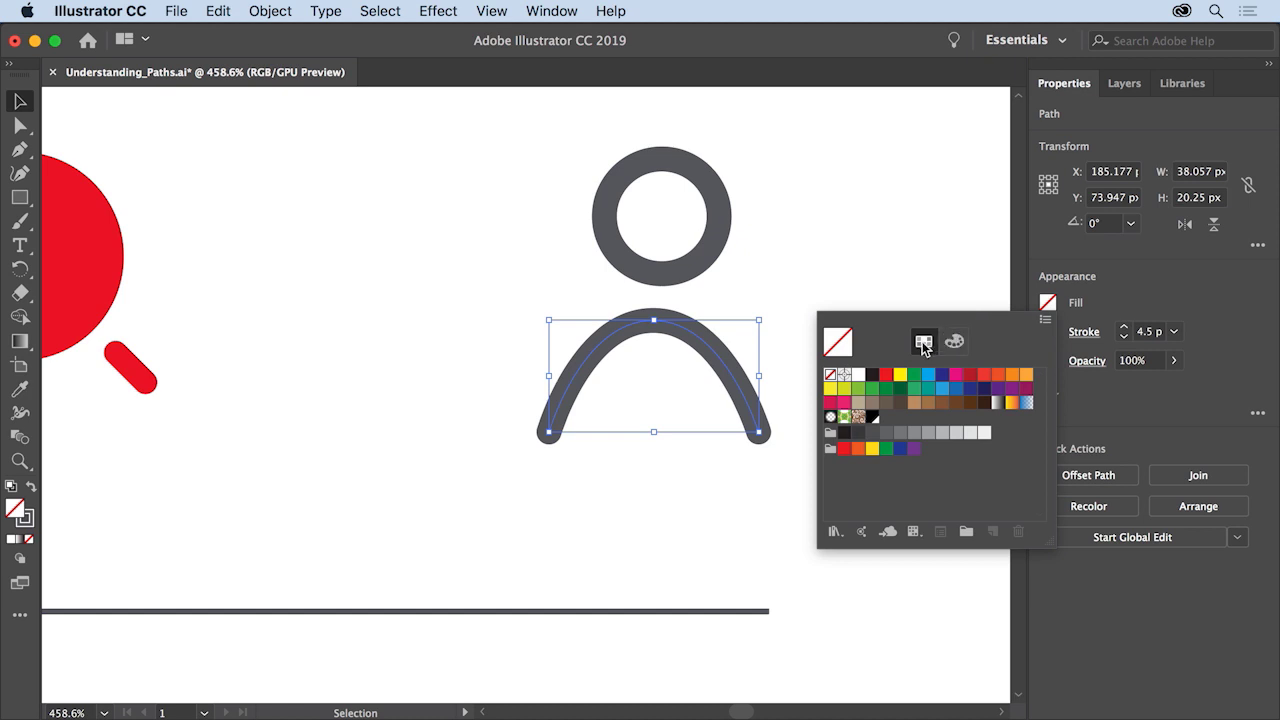
pyautogui.click(927, 378)
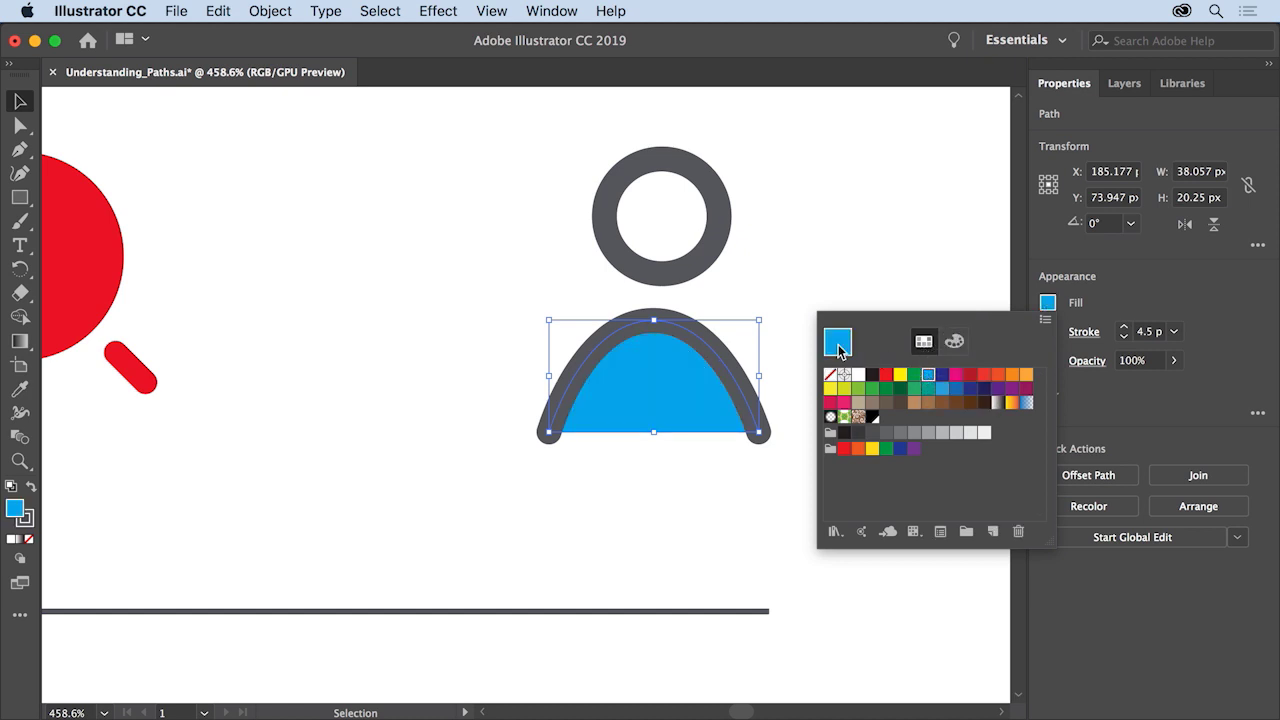
pyautogui.press('Escape')
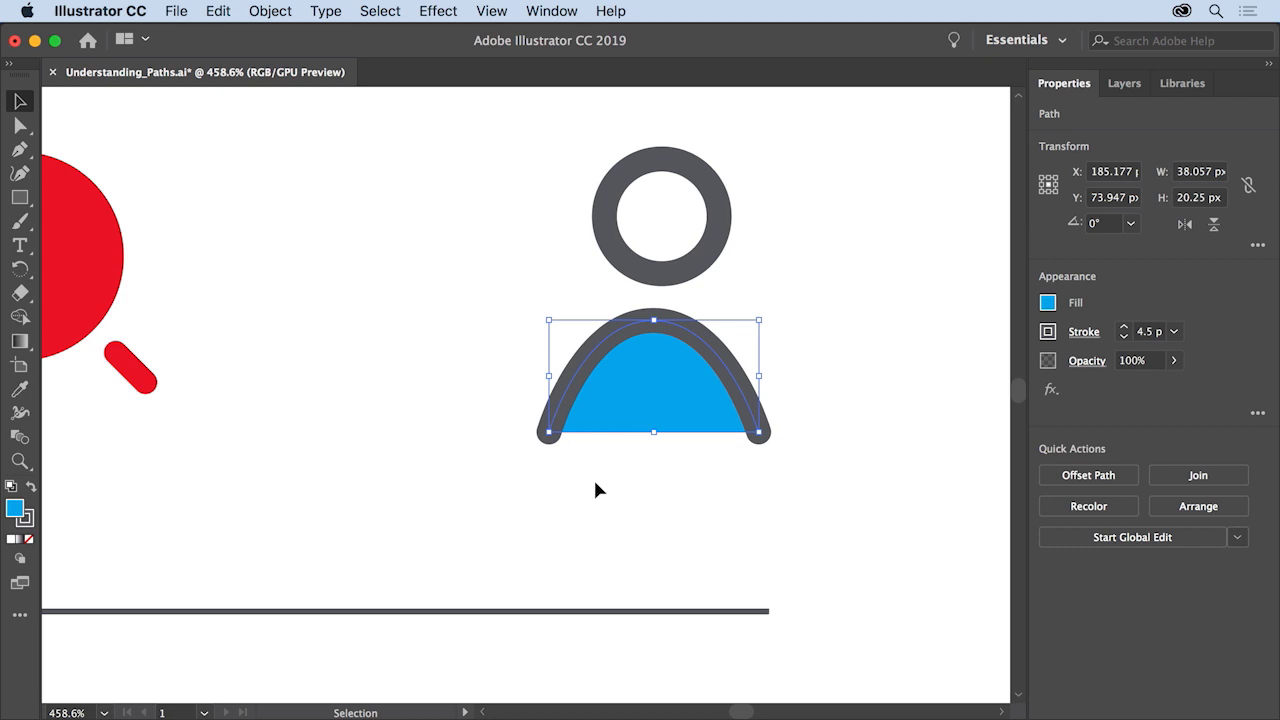
pyautogui.click(230, 11)
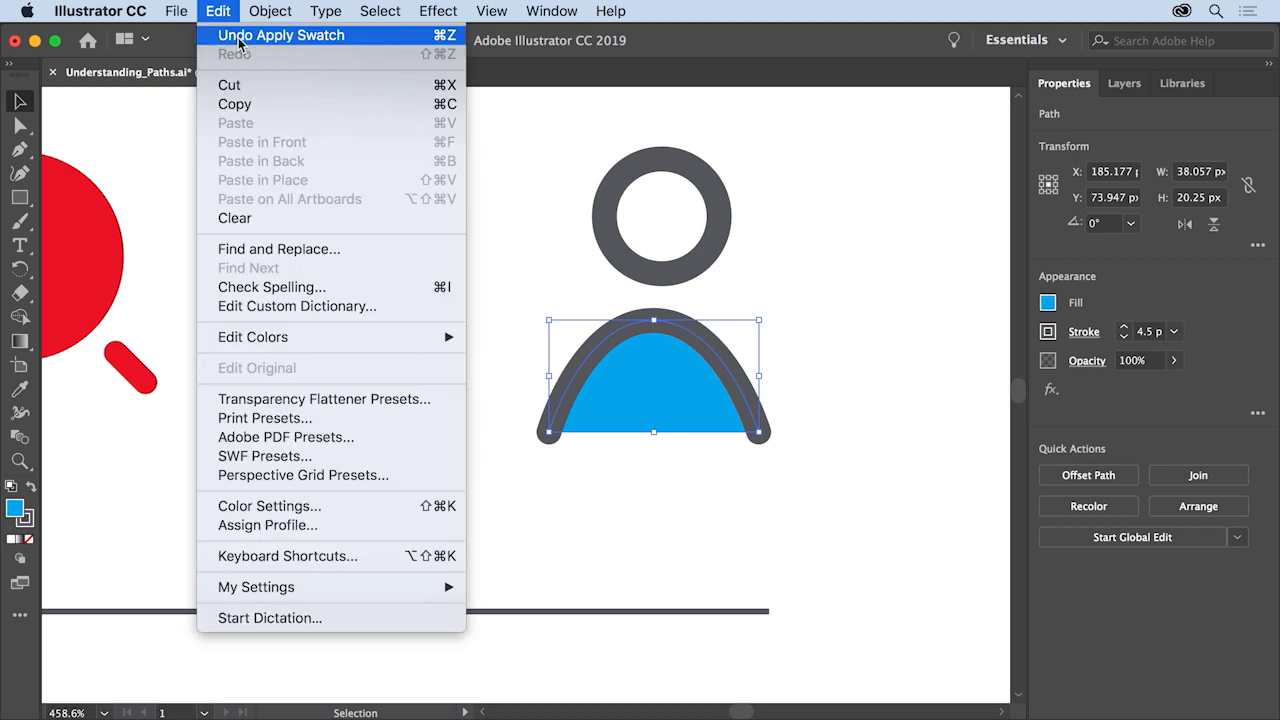
pyautogui.click(240, 36)
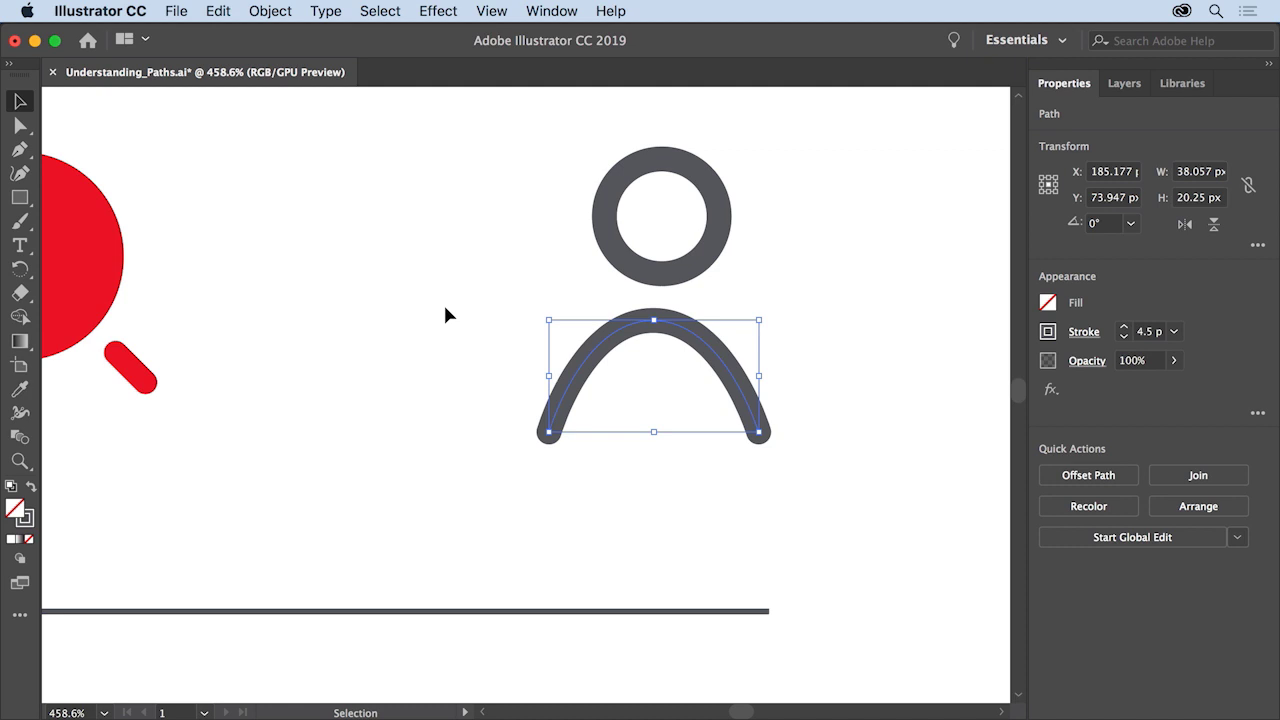
# - Reshape the shoulder arc with the Direct Selection tool by pulling its top anchor's left direction handle up and outward
pyautogui.click(22, 128)
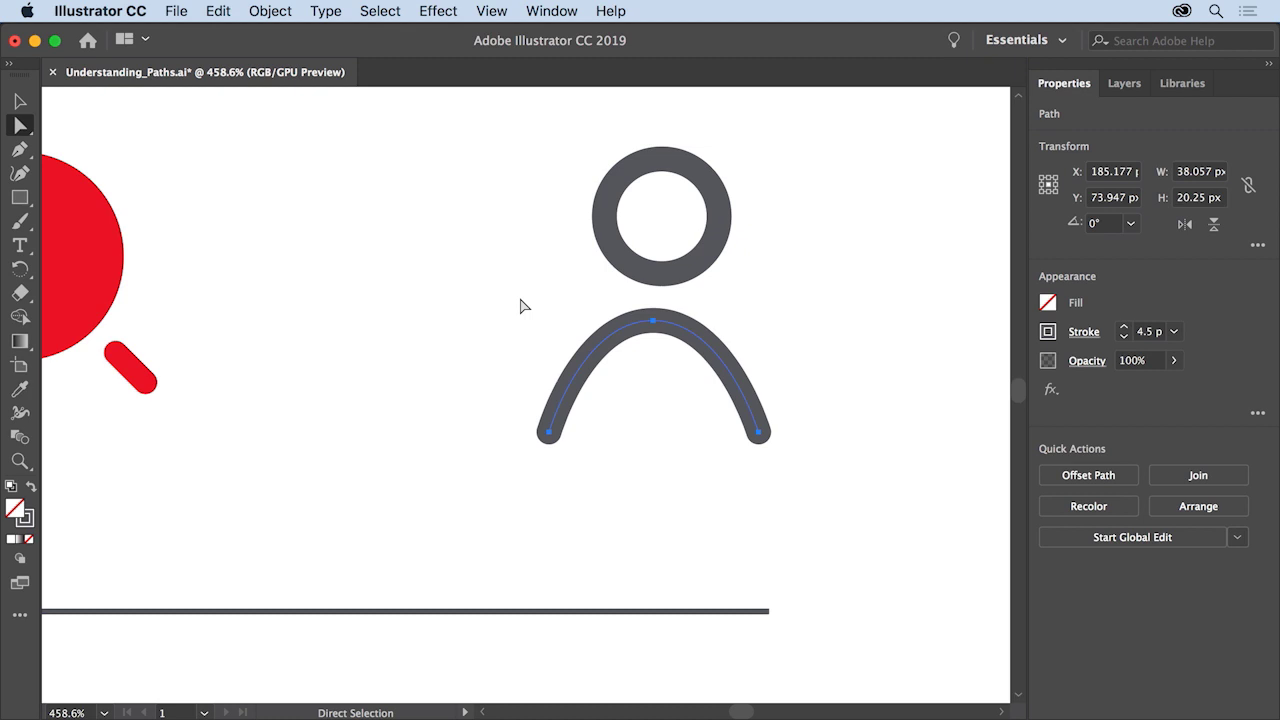
pyautogui.moveTo(646, 321); pyautogui.dragTo(657, 327)
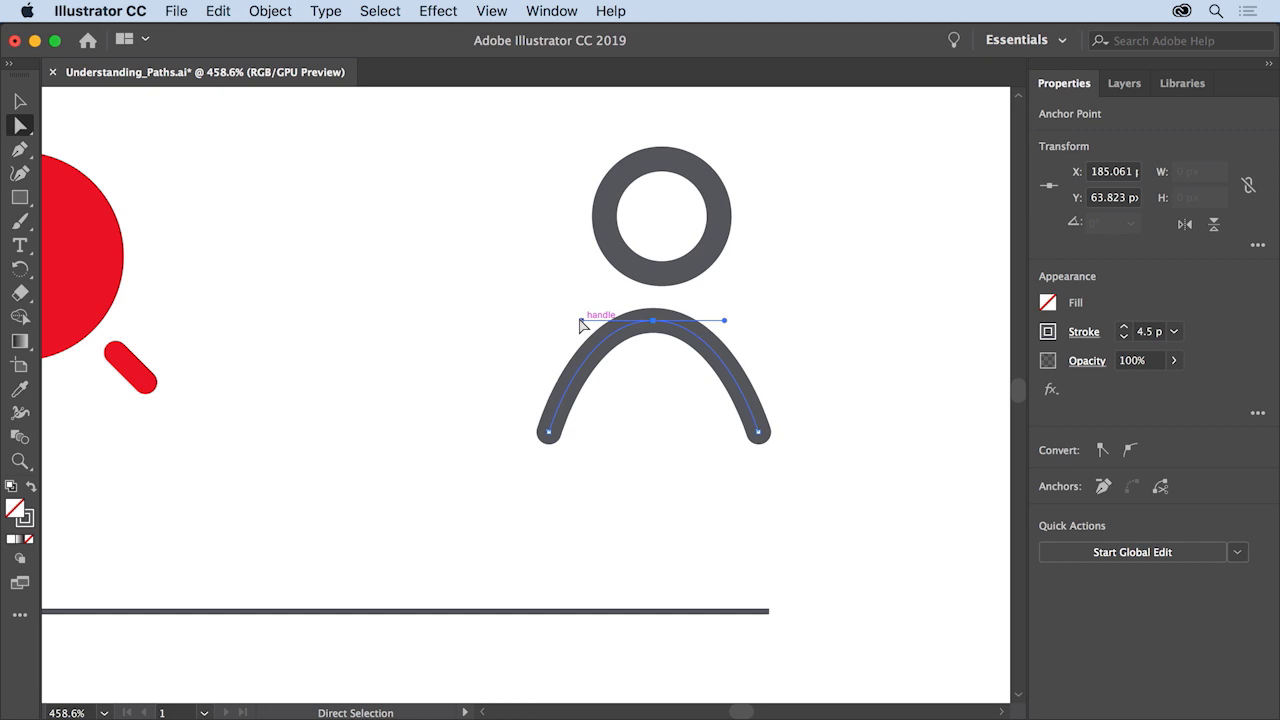
pyautogui.moveTo(580, 325); pyautogui.dragTo(558, 260)
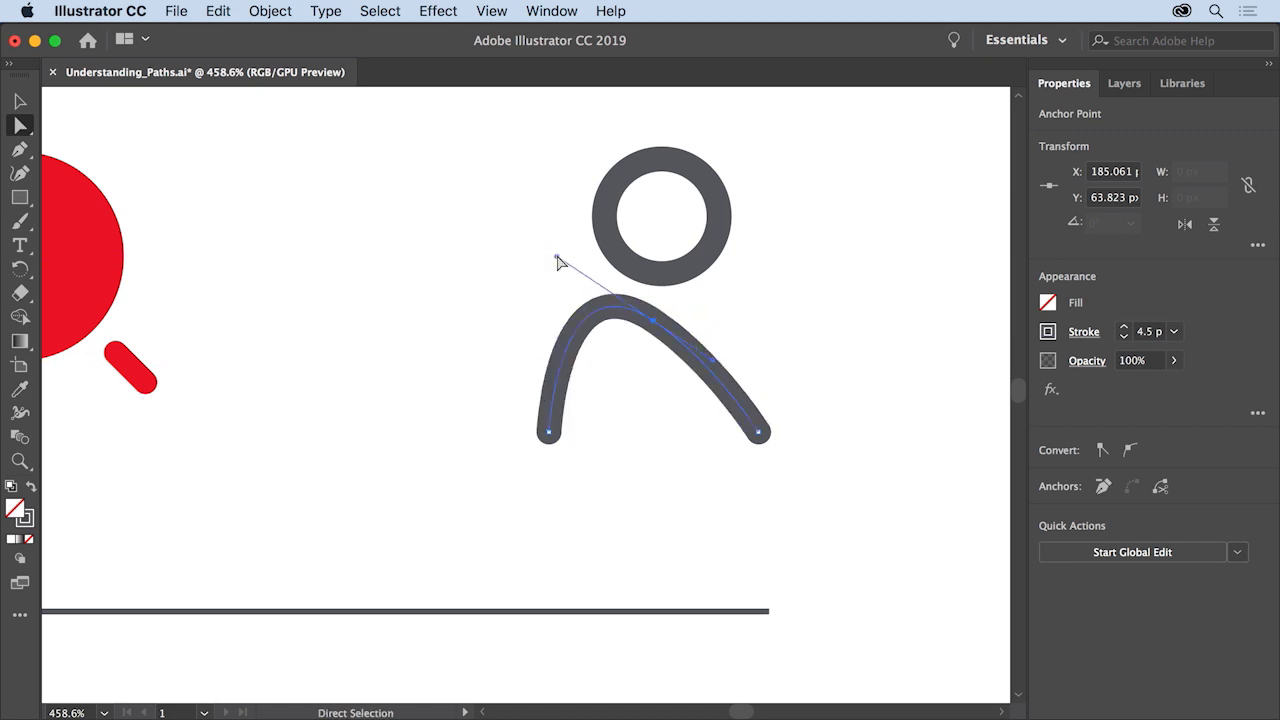
# - Pull the head circle's left anchor point outward to about X 169.6, Y 43.8 px and reshape the curve with its lower direction handle
pyautogui.click(617, 187)
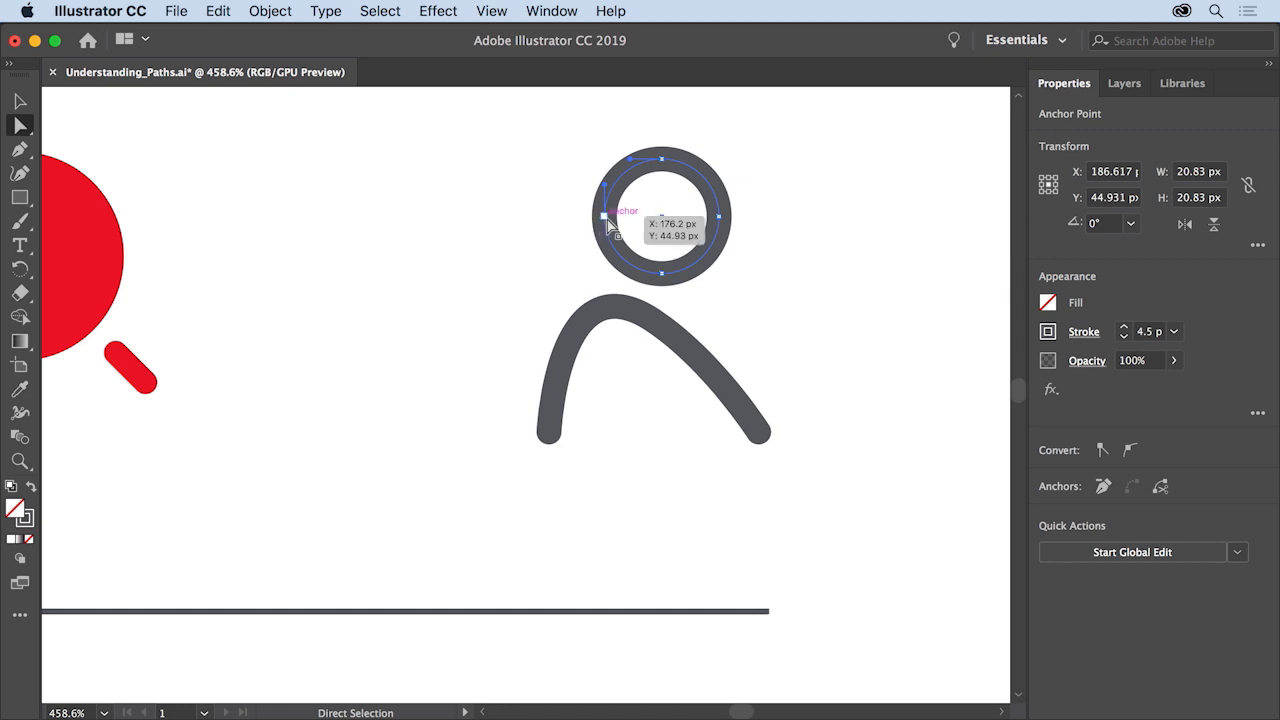
pyautogui.click(604, 216)
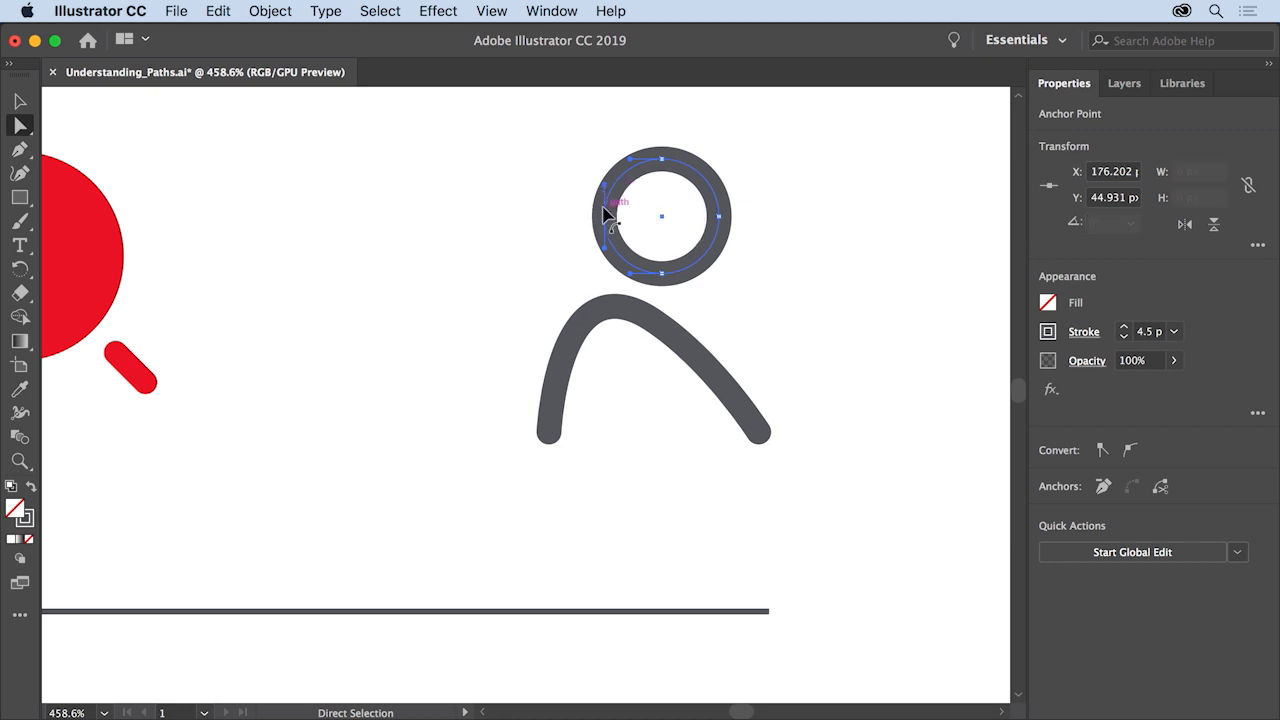
pyautogui.moveTo(607, 217); pyautogui.dragTo(568, 213)
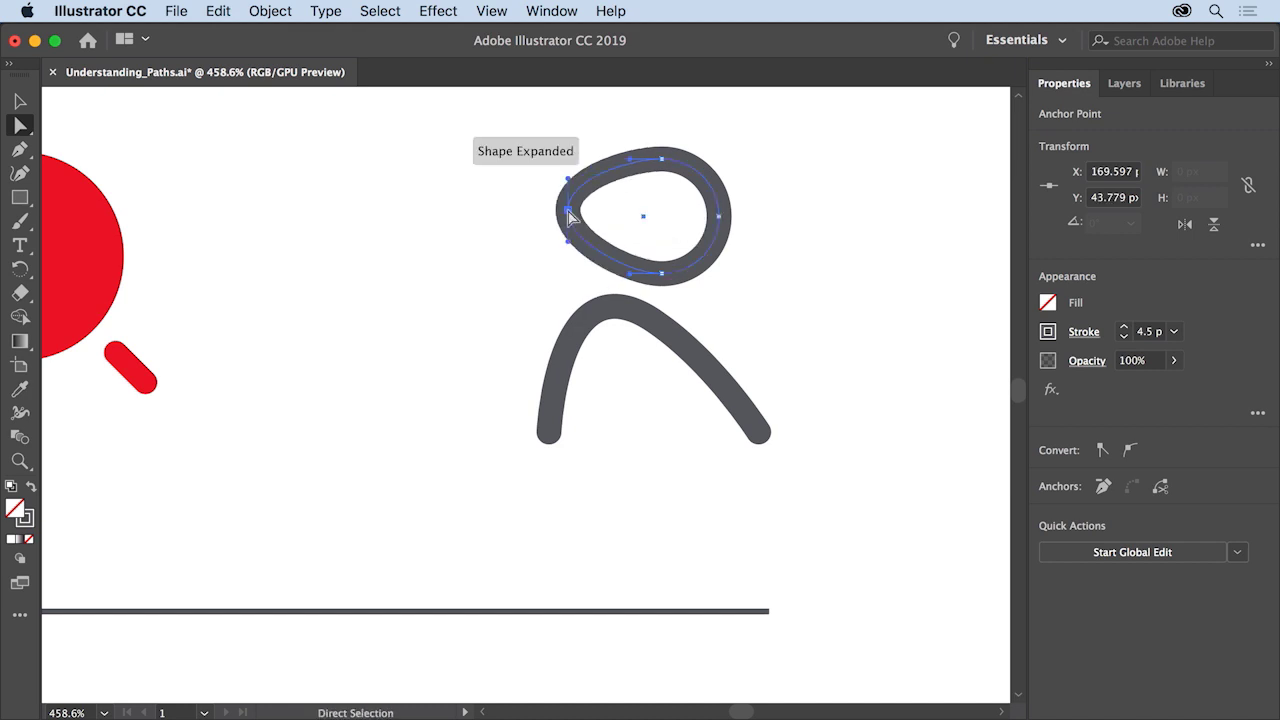
pyautogui.moveTo(570, 245); pyautogui.dragTo(515, 274)
pyautogui.moveTo(515, 273); pyautogui.dragTo(603, 272)
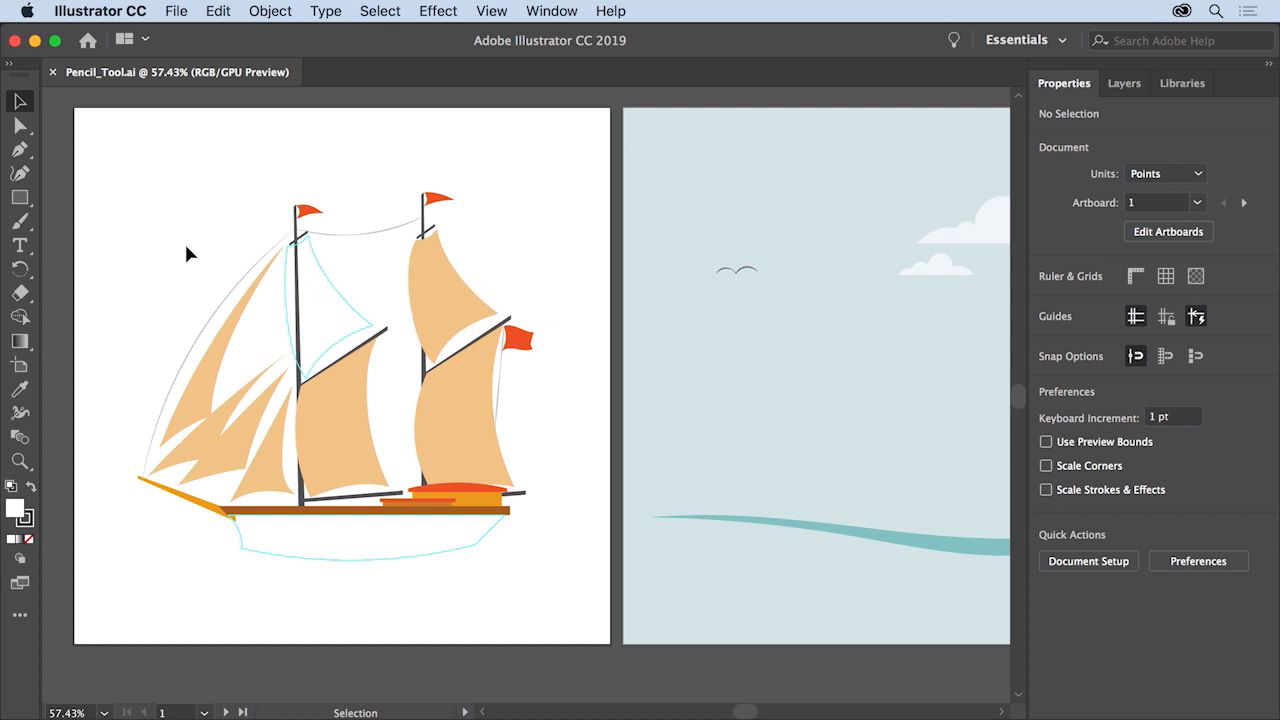
# - In Pencil_Tool.ai, draw a freehand curved path about 91 by 225 pt with the Pencil tool in the blank area beside the ship
pyautogui.click(21, 462)
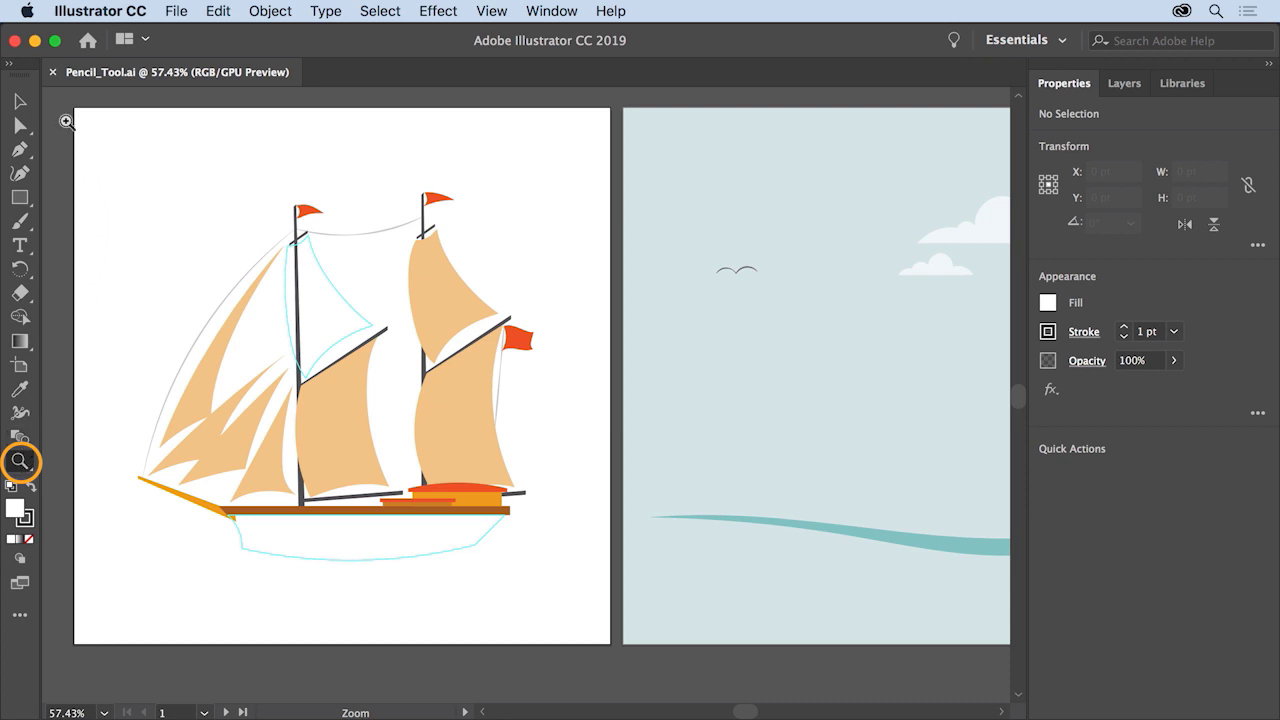
pyautogui.moveTo(54, 125); pyautogui.dragTo(85, 151)
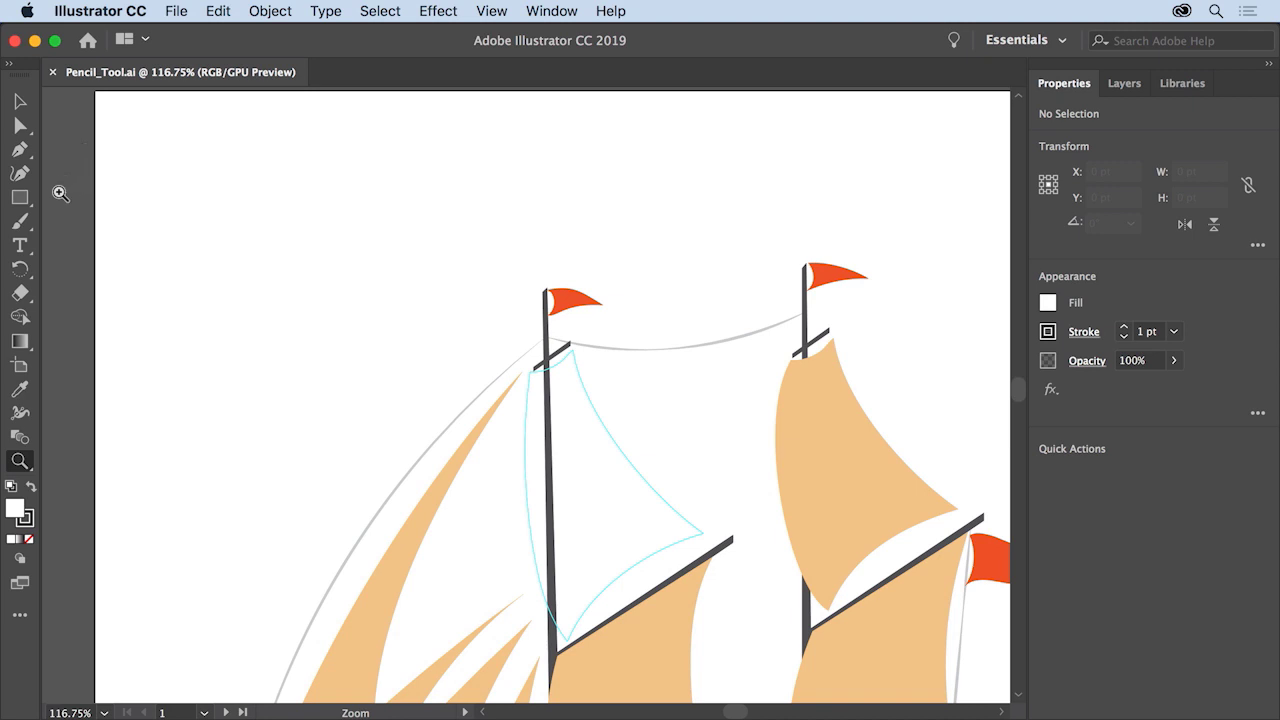
pyautogui.click(21, 222)
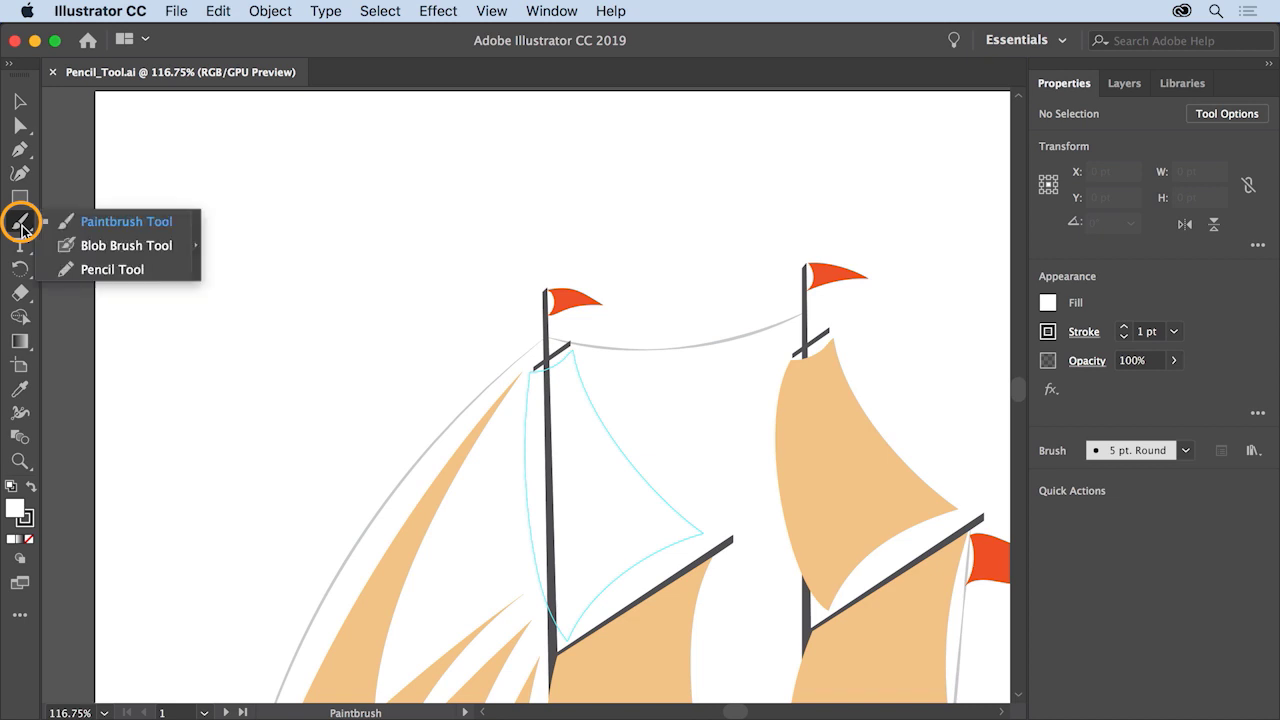
pyautogui.click(161, 269)
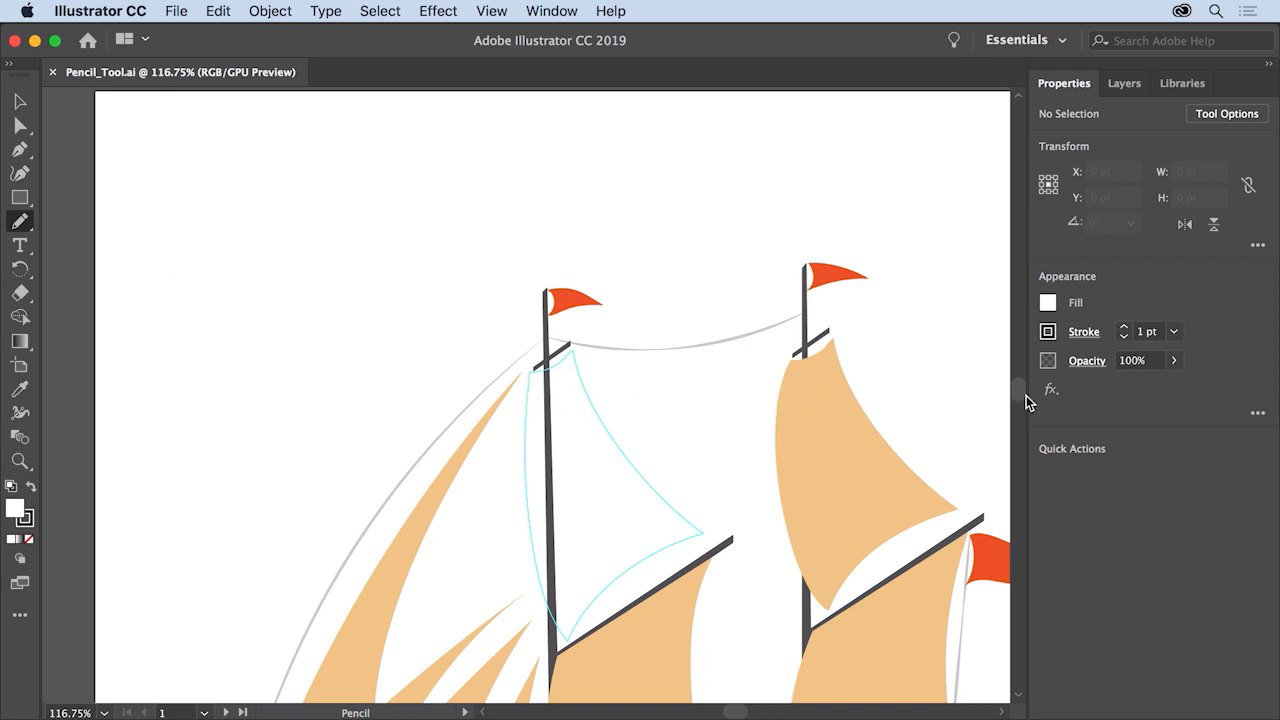
pyautogui.click(1050, 333)
pyautogui.moveTo(237, 462)
pyautogui.mouseDown()
pyautogui.moveTo(161, 280)
pyautogui.moveTo(159, 226)
pyautogui.moveTo(174, 186)
pyautogui.moveTo(211, 156)
pyautogui.moveTo(254, 146)
pyautogui.moveTo(284, 181)
pyautogui.mouseUp()
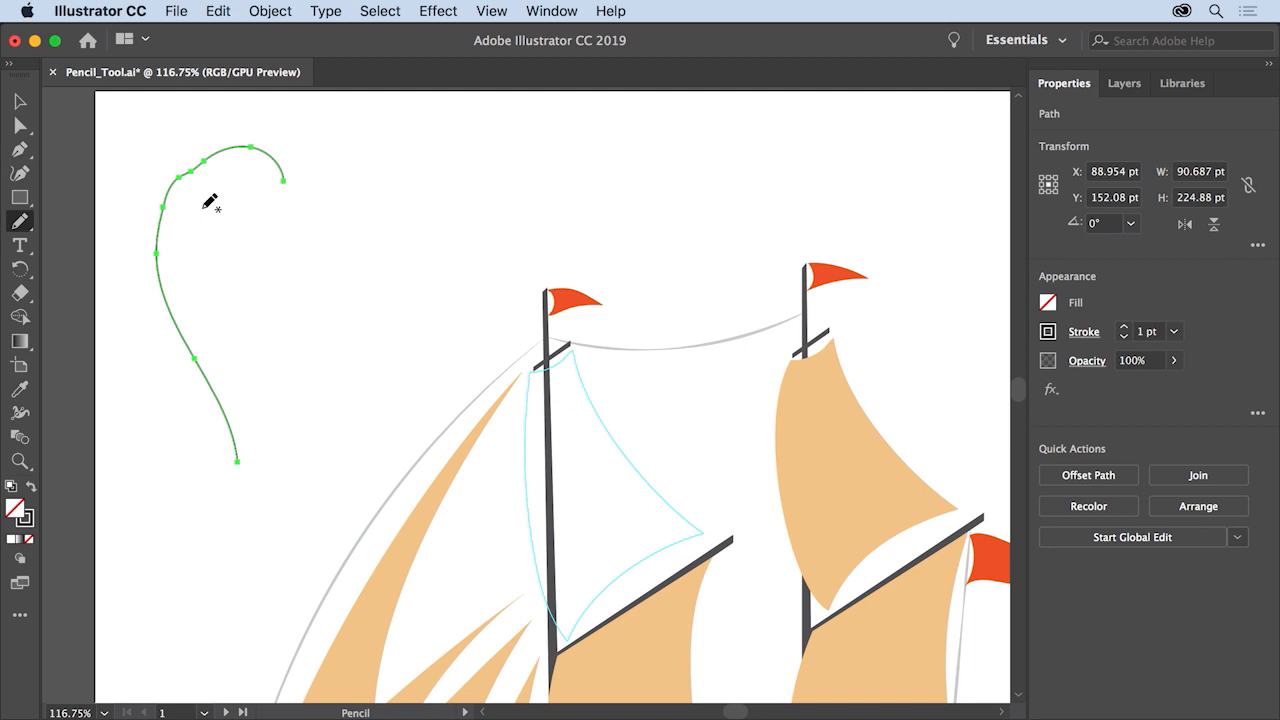
# - Set the Pencil tool's fidelity fully to Smooth and draw a second freehand curve about 88 by 196 pt beside the first
pyautogui.doubleClick(21, 222)
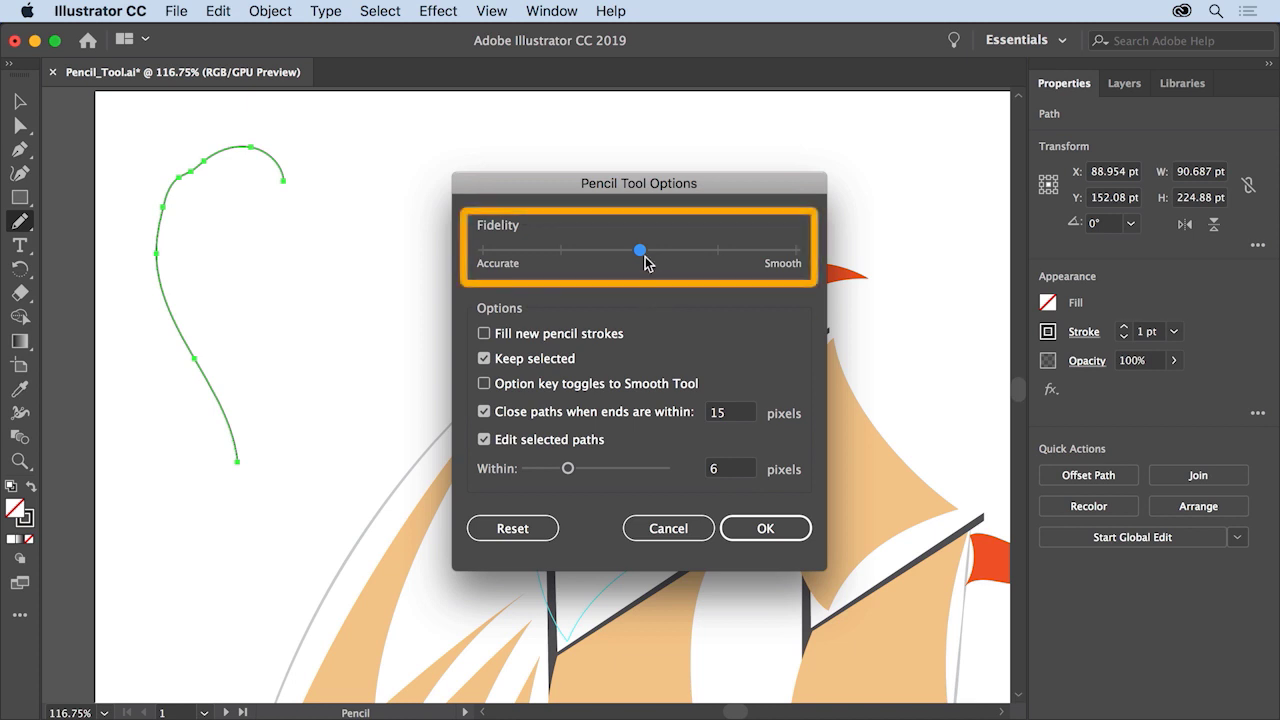
pyautogui.moveTo(643, 253); pyautogui.dragTo(791, 258)
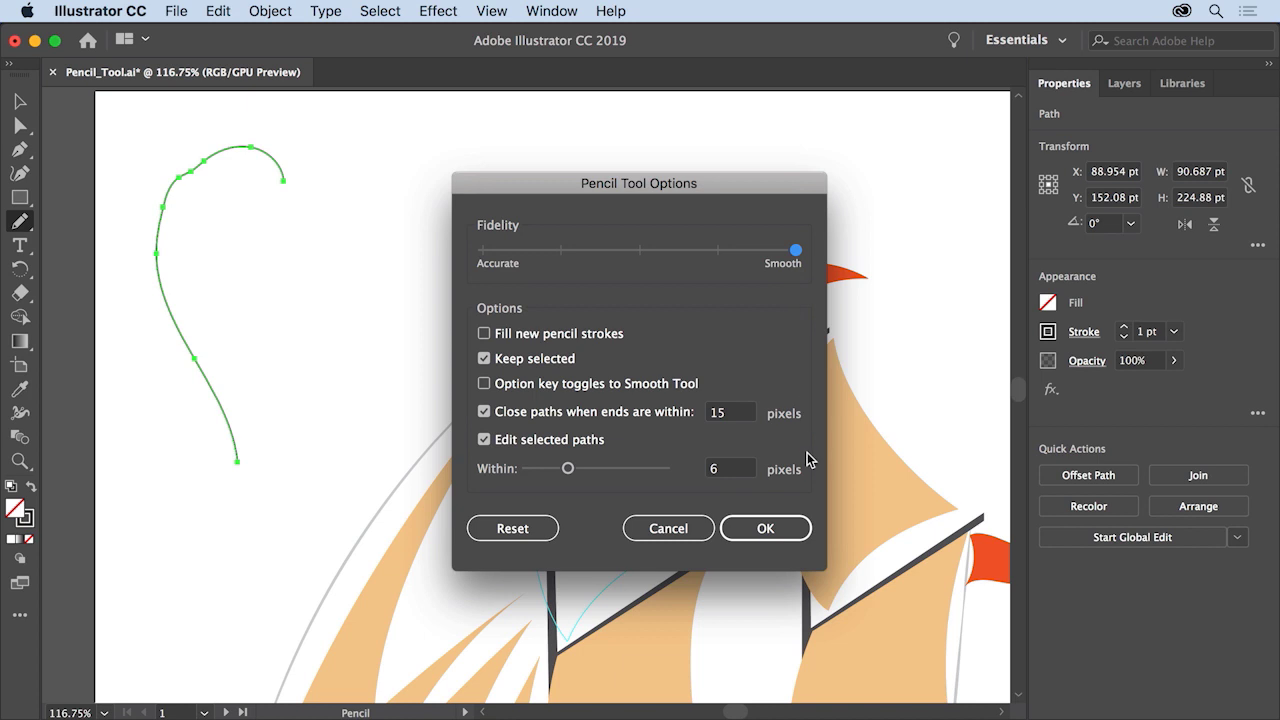
pyautogui.click(785, 531)
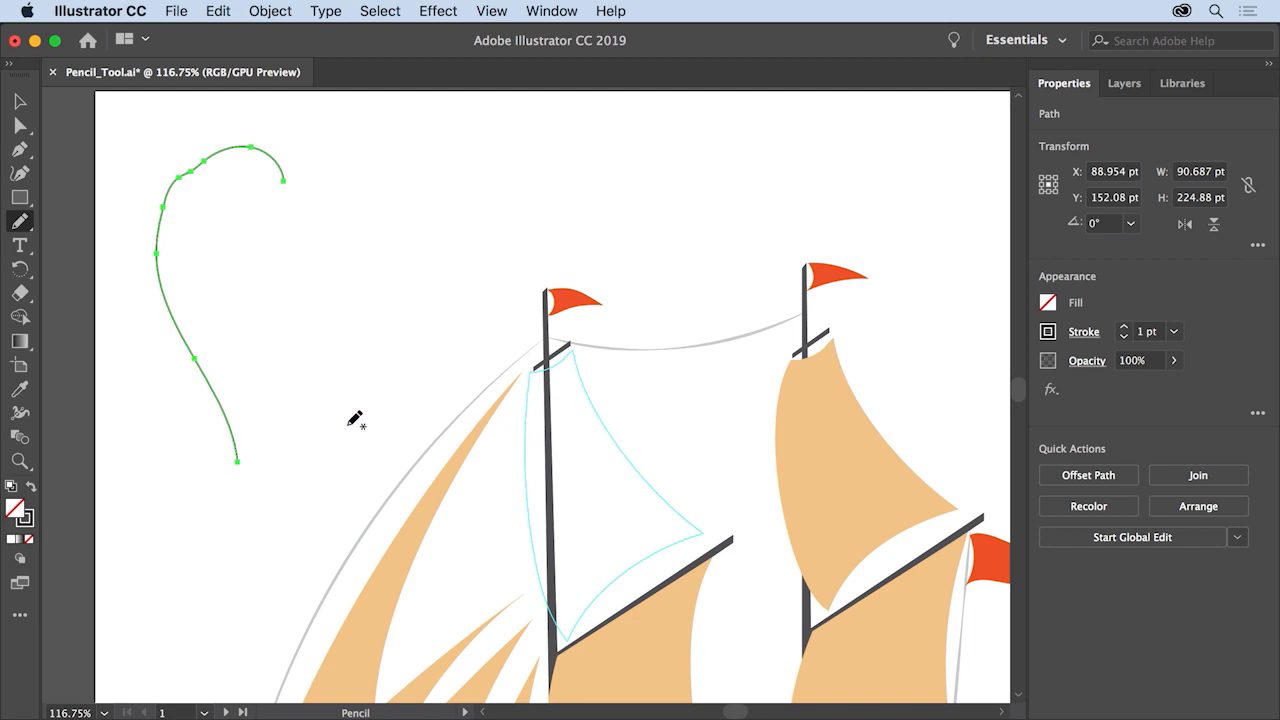
pyautogui.moveTo(328, 432)
pyautogui.mouseDown()
pyautogui.moveTo(283, 322)
pyautogui.moveTo(284, 270)
pyautogui.moveTo(300, 218)
pyautogui.moveTo(347, 161)
pyautogui.moveTo(405, 177)
pyautogui.mouseUp()
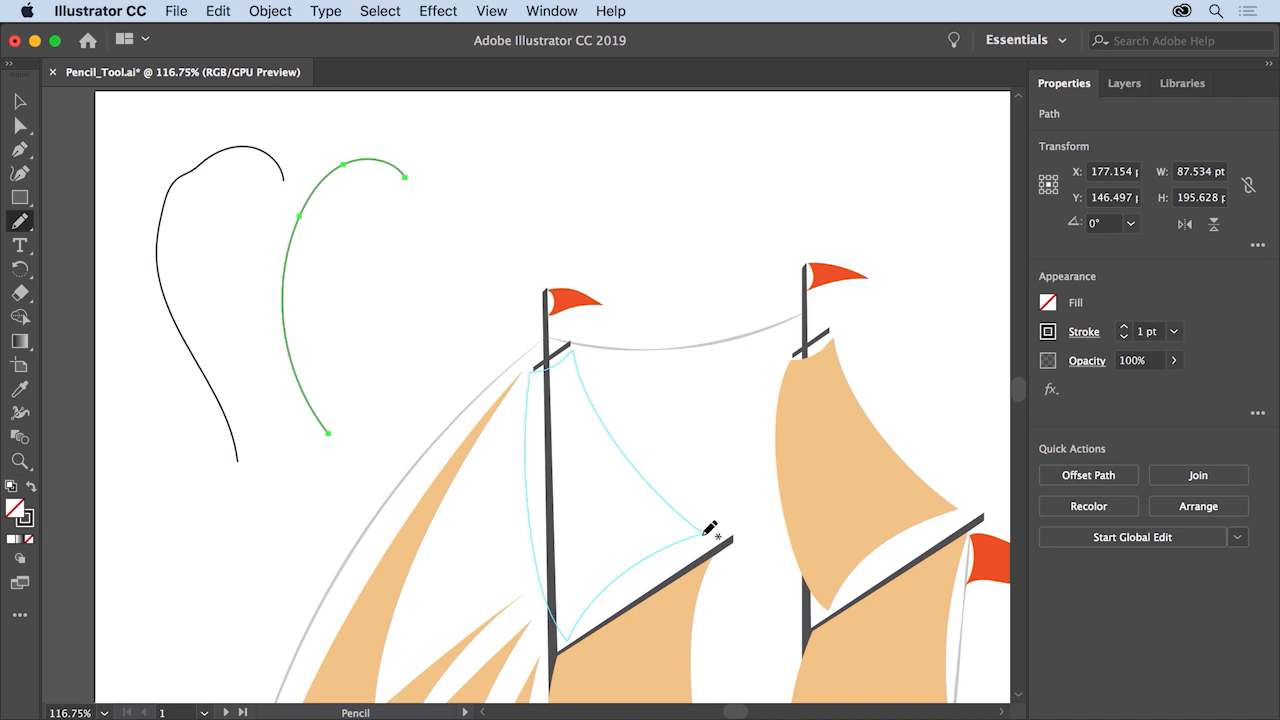
# - Trace the cyan sail template on the front mast as a closed Pencil path and redraw its rounded right corner to a point
pyautogui.moveTo(704, 533)
pyautogui.mouseDown()
pyautogui.moveTo(622, 569)
pyautogui.moveTo(565, 648)
pyautogui.moveTo(537, 576)
pyautogui.moveTo(524, 444)
pyautogui.moveTo(534, 372)
pyautogui.moveTo(578, 347)
pyautogui.mouseUp()
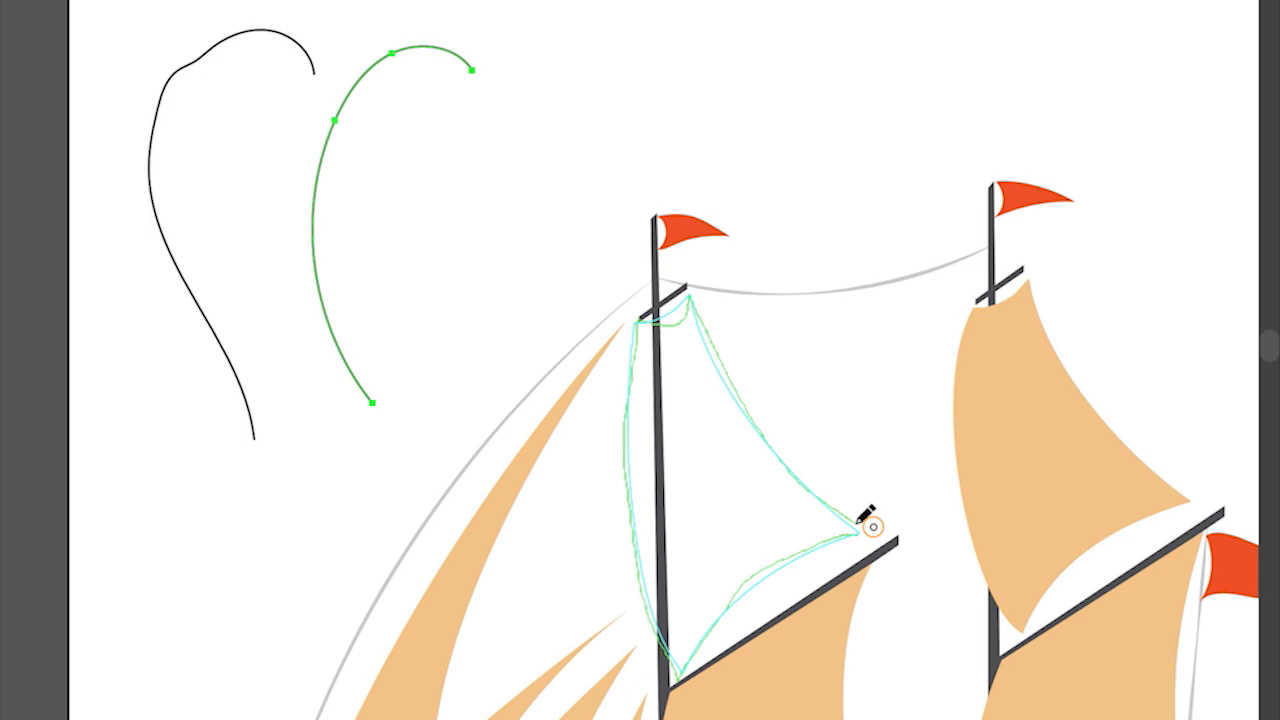
pyautogui.moveTo(858, 524); pyautogui.dragTo(858, 524)
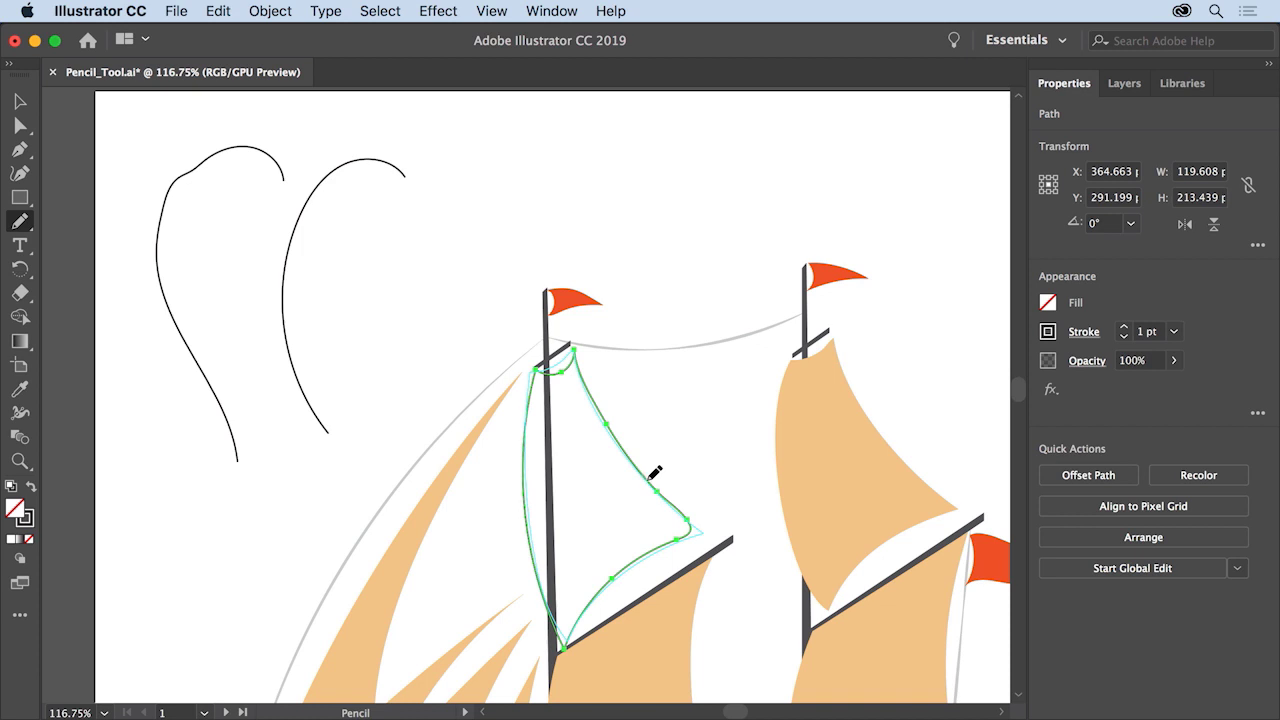
pyautogui.moveTo(703, 526); pyautogui.dragTo(650, 549)
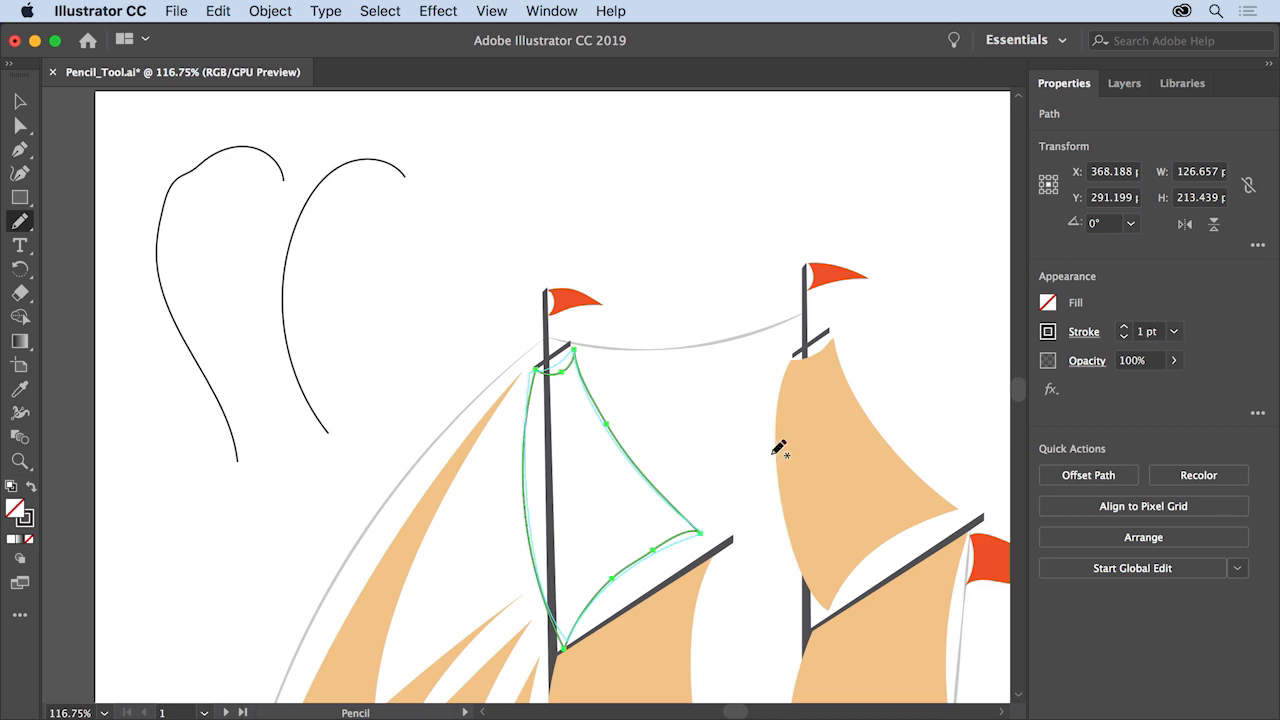
# - Fill the traced sail with the light tan swatch that matches the other sails
pyautogui.click(1048, 303)
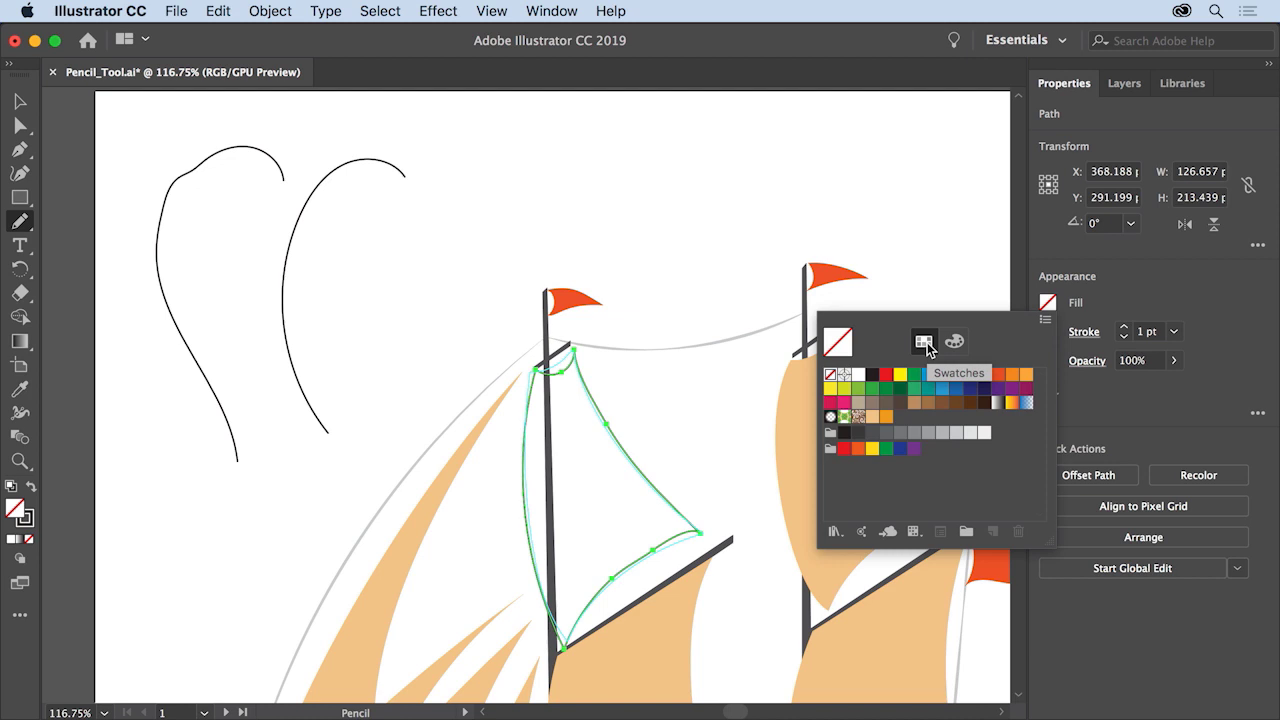
pyautogui.click(873, 423)
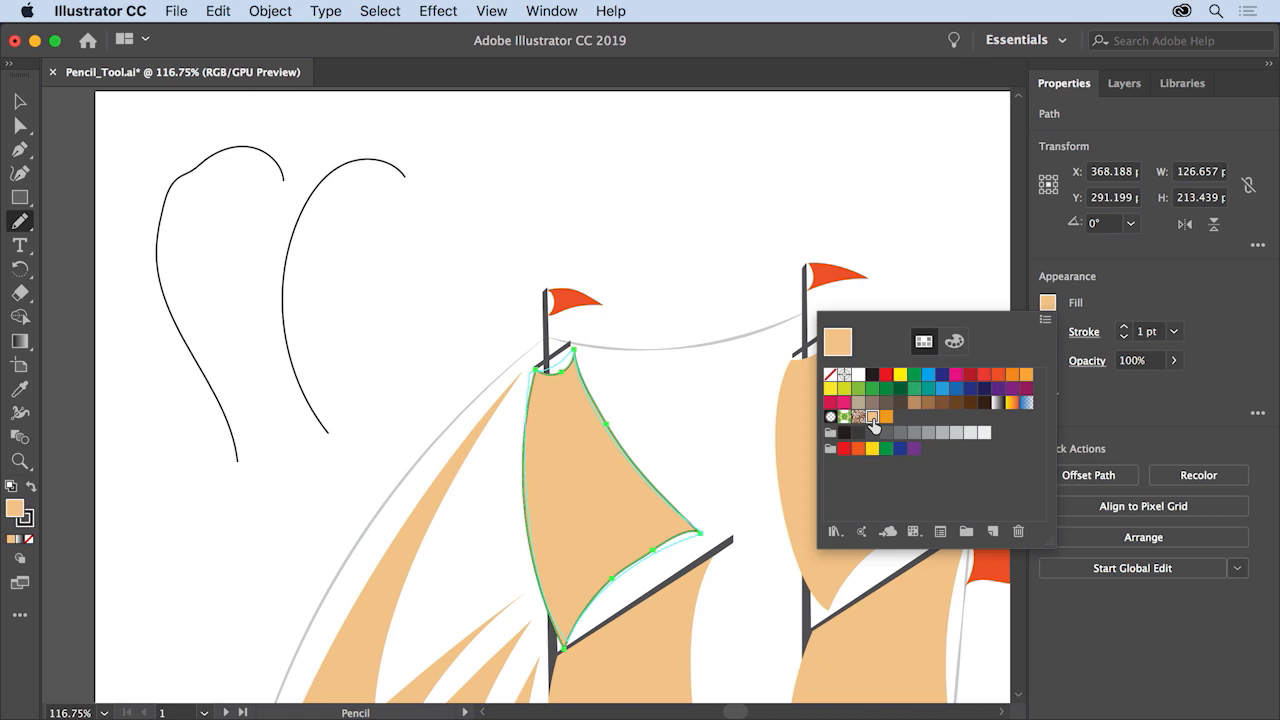
pyautogui.click(873, 418)
pyautogui.press('space')
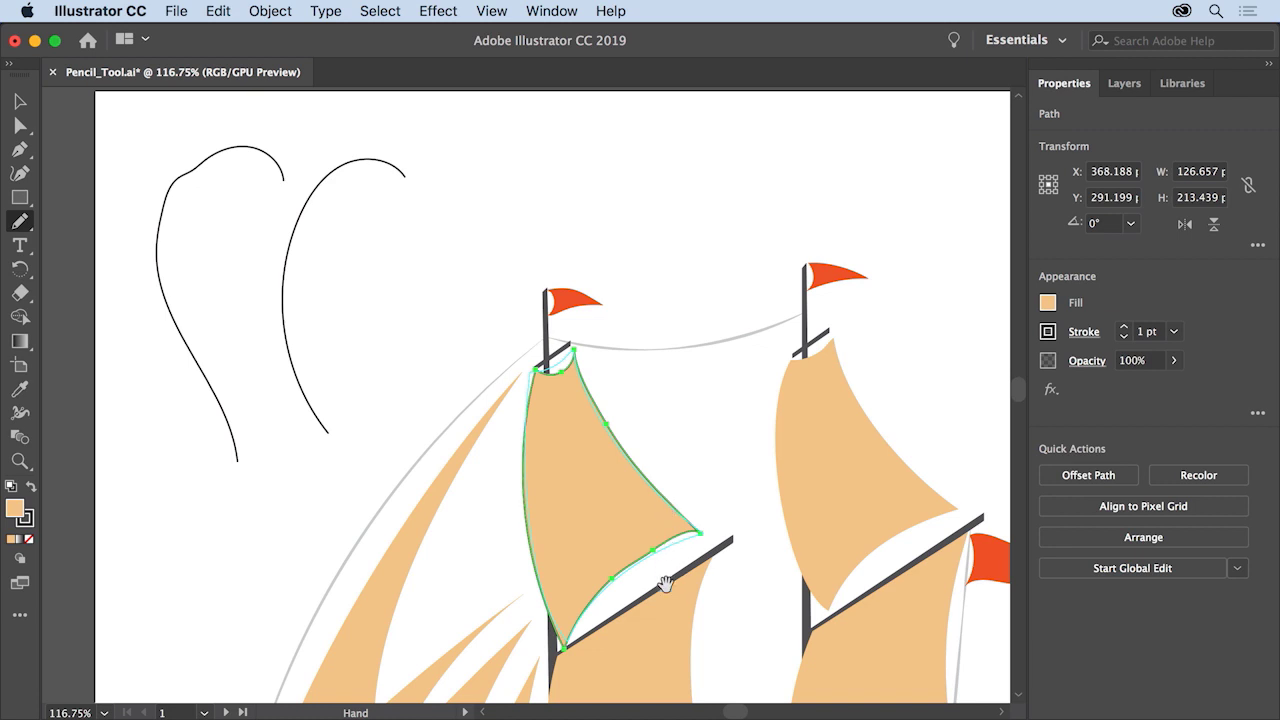
# - Trace the cyan hull template below the deck as a closed Pencil path about 403 by 64 pt, with straight stern and top edges
pyautogui.moveTo(657, 594); pyautogui.dragTo(629, 129)
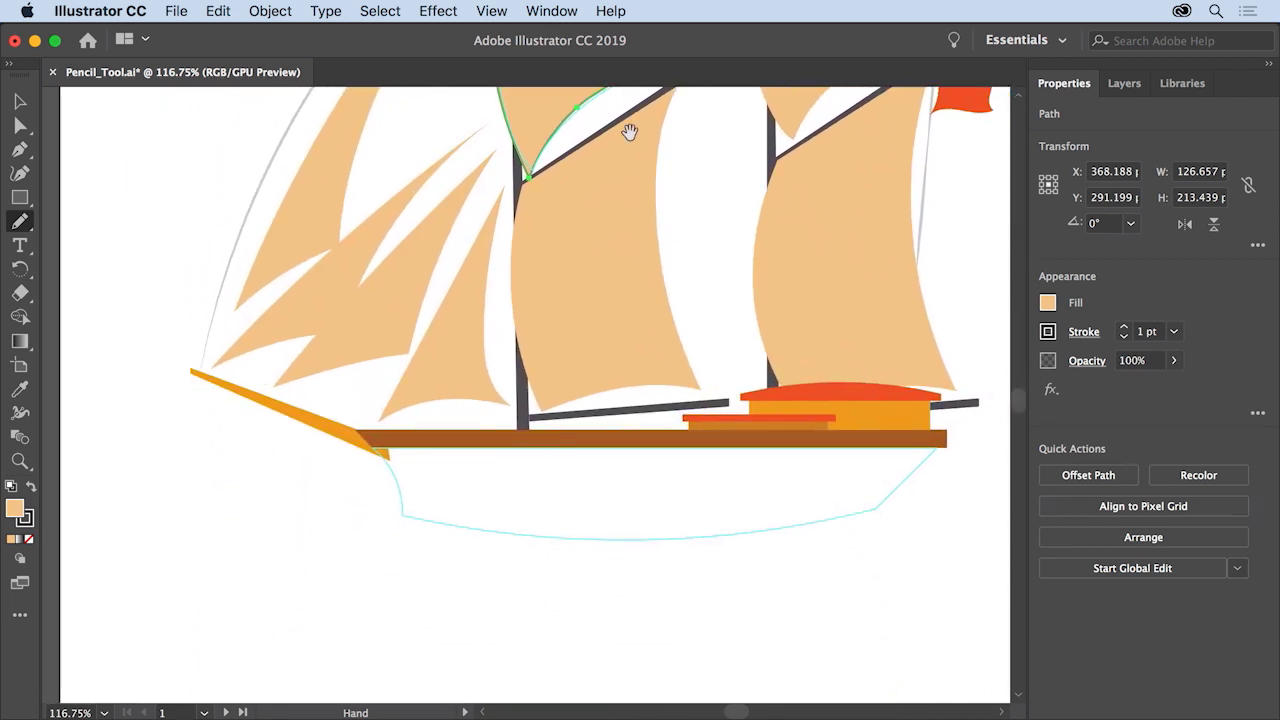
pyautogui.press('space')
pyautogui.moveTo(865, 517)
pyautogui.mouseDown()
pyautogui.moveTo(943, 507)
pyautogui.moveTo(952, 456)
pyautogui.mouseUp()
pyautogui.moveTo(940, 446); pyautogui.dragTo(872, 511)
pyautogui.moveTo(870, 513)
pyautogui.mouseDown()
pyautogui.moveTo(783, 533)
pyautogui.moveTo(476, 531)
pyautogui.moveTo(399, 511)
pyautogui.moveTo(377, 447)
pyautogui.mouseUp()
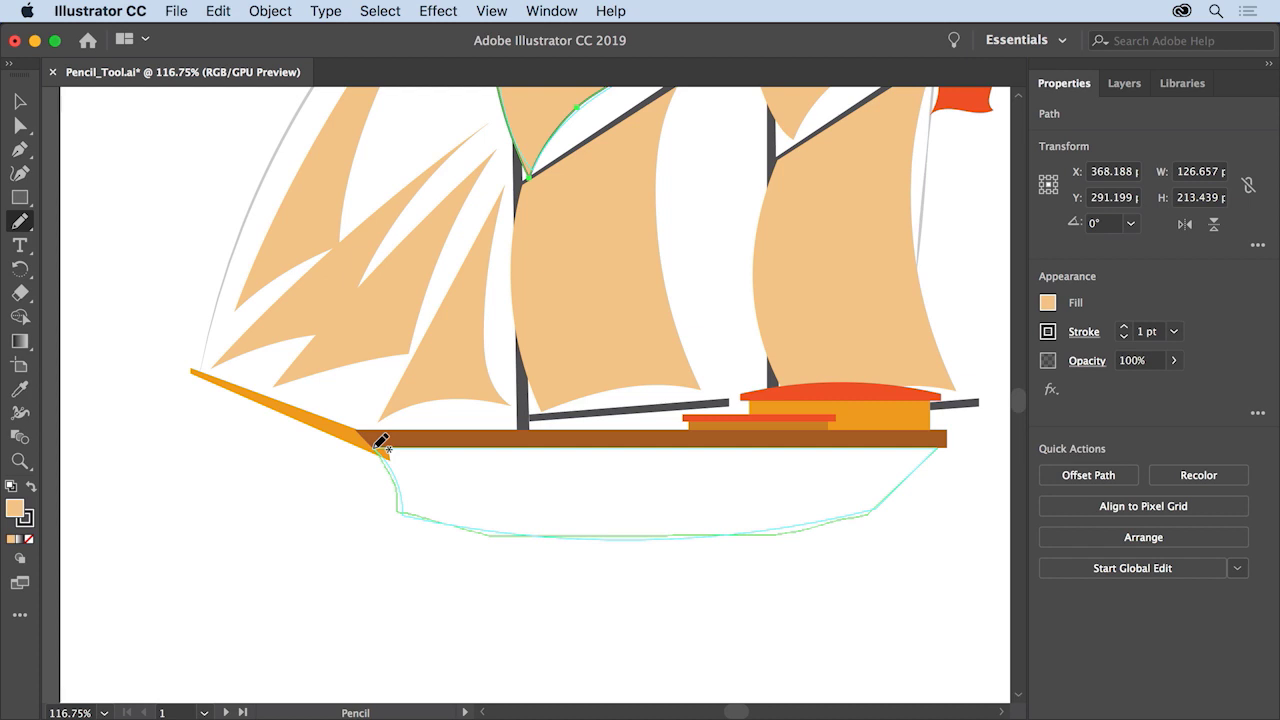
pyautogui.moveTo(380, 443)
pyautogui.mouseDown()
pyautogui.moveTo(857, 430)
pyautogui.moveTo(938, 443)
pyautogui.mouseUp()
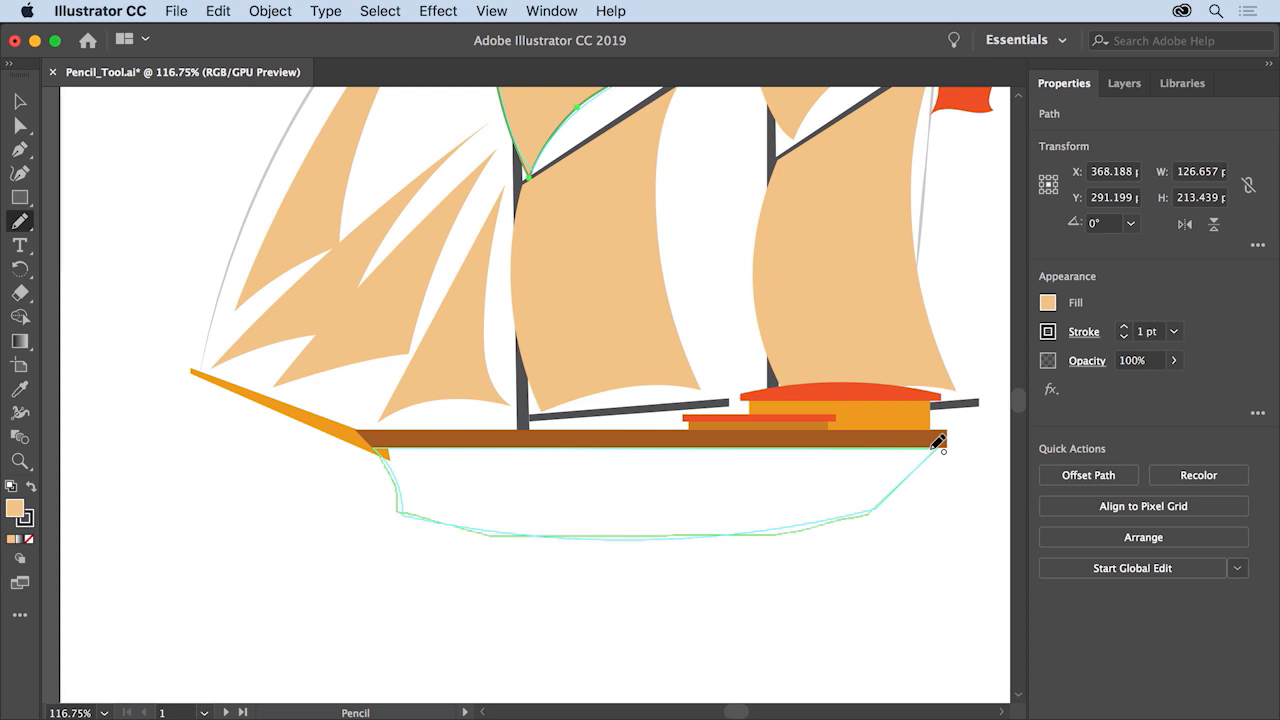
pyautogui.moveTo(938, 443); pyautogui.dragTo(938, 444)
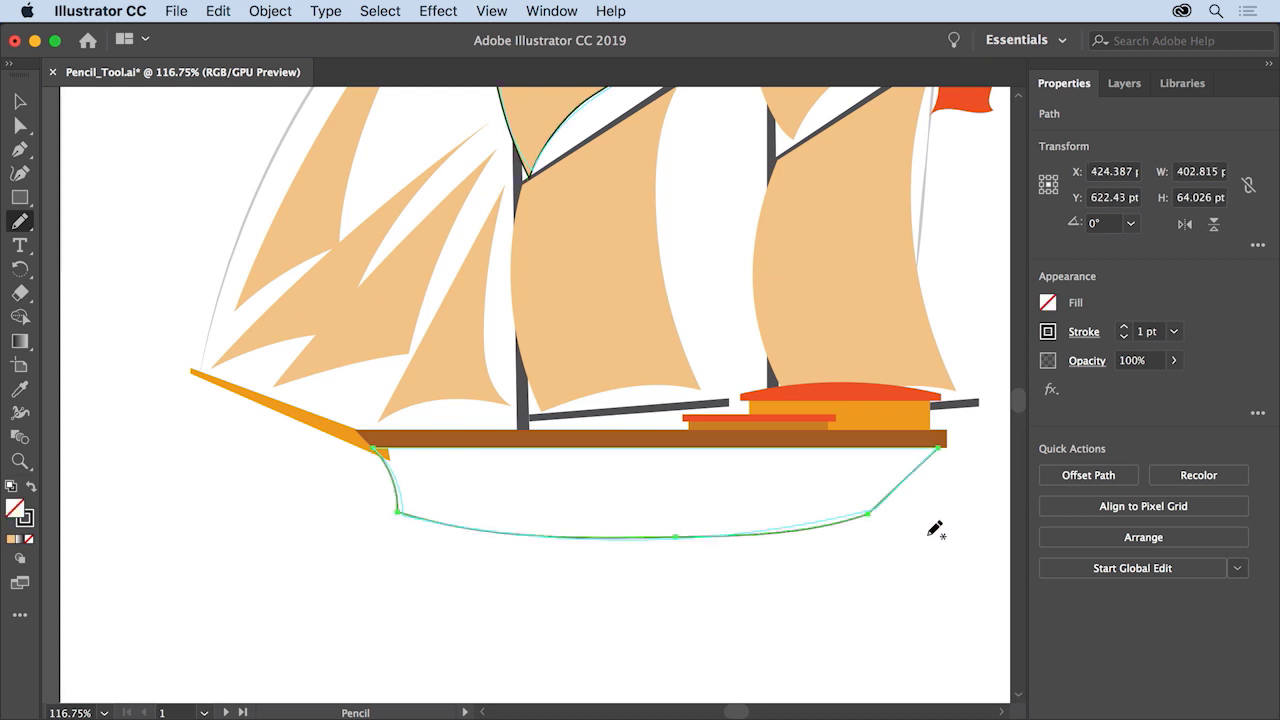
# - Fill the traced hull with the orange swatch that matches the bowsprit
pyautogui.click(1045, 302)
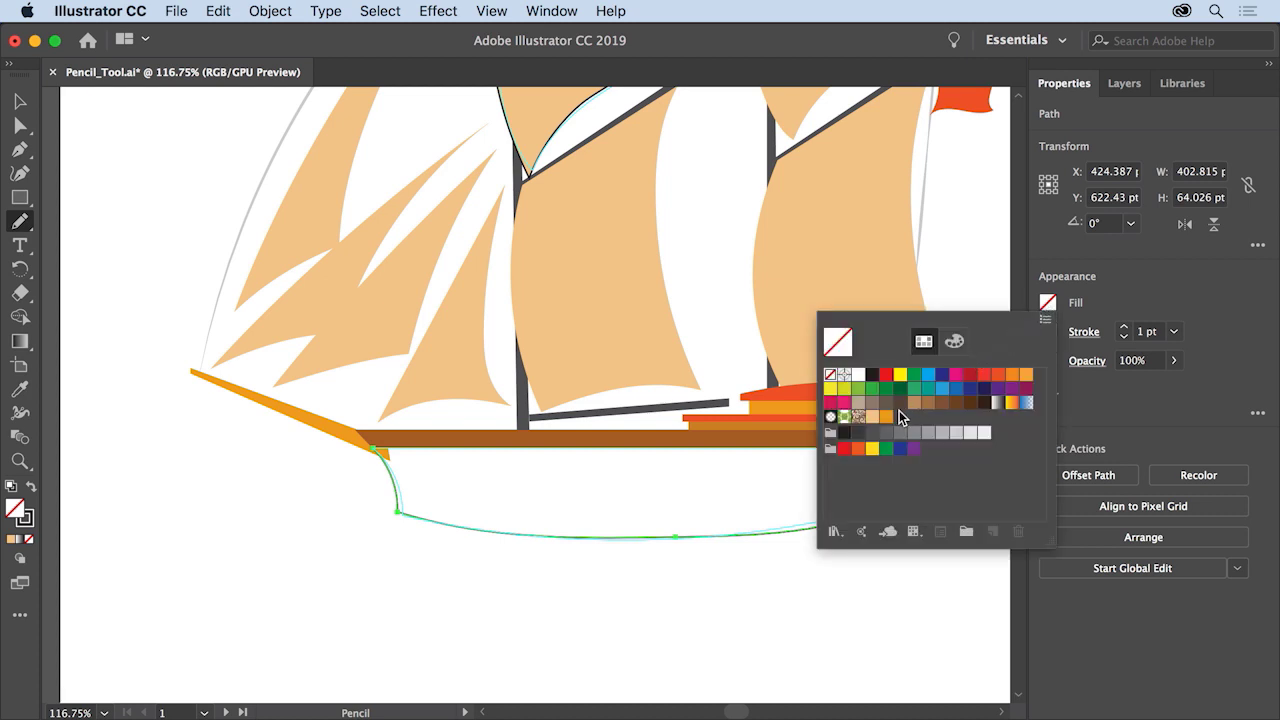
pyautogui.click(886, 416)
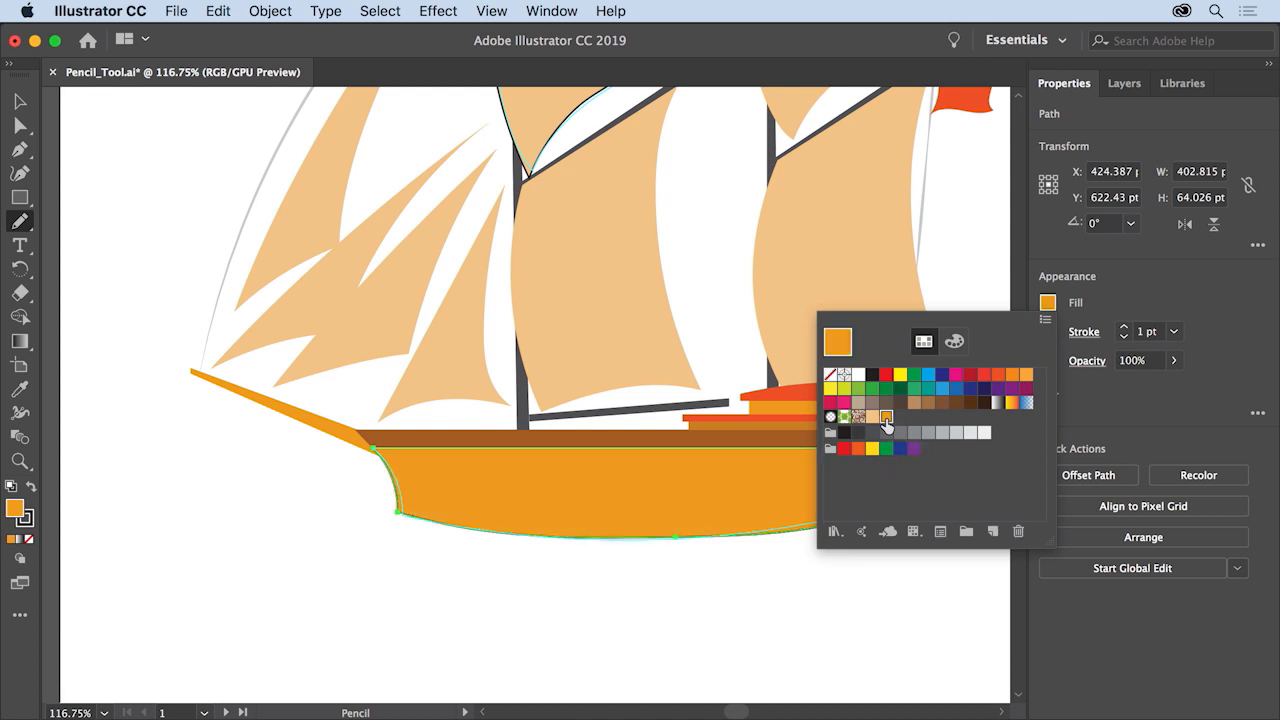
pyautogui.press('Escape')
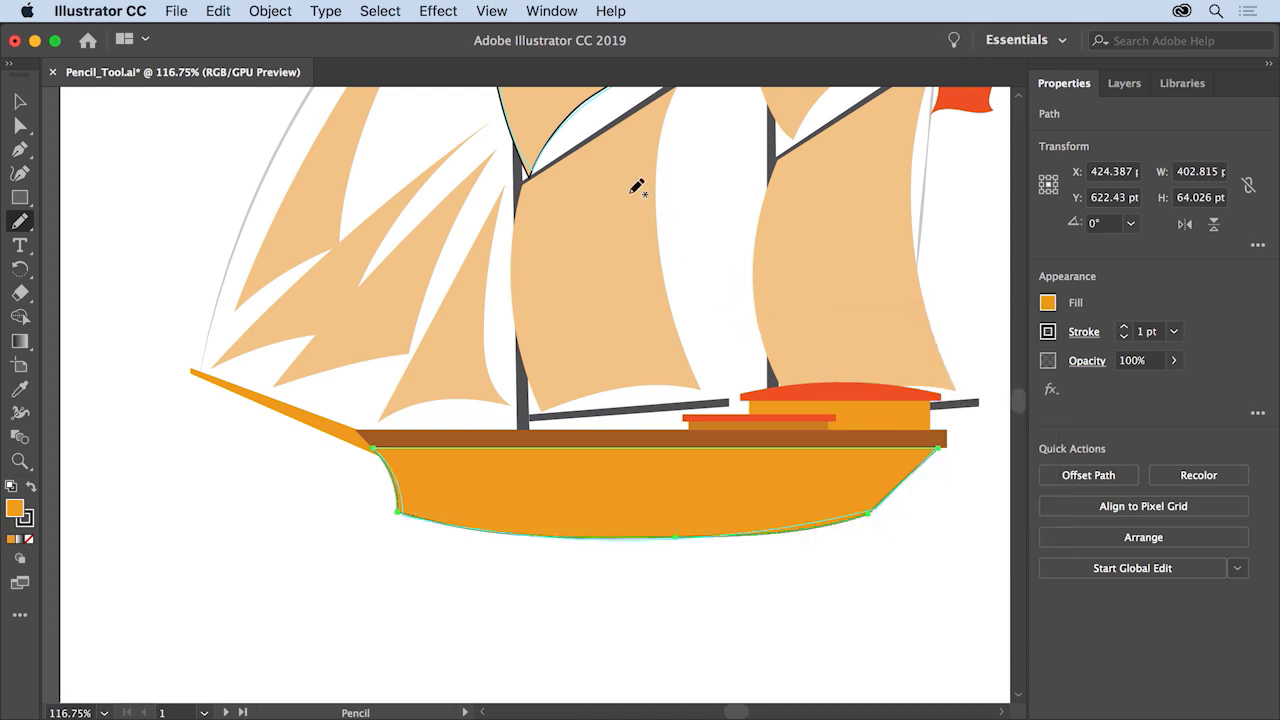
# - Delete the two freehand practice curves beside the ship on the first artboard
pyautogui.click(493, 11)
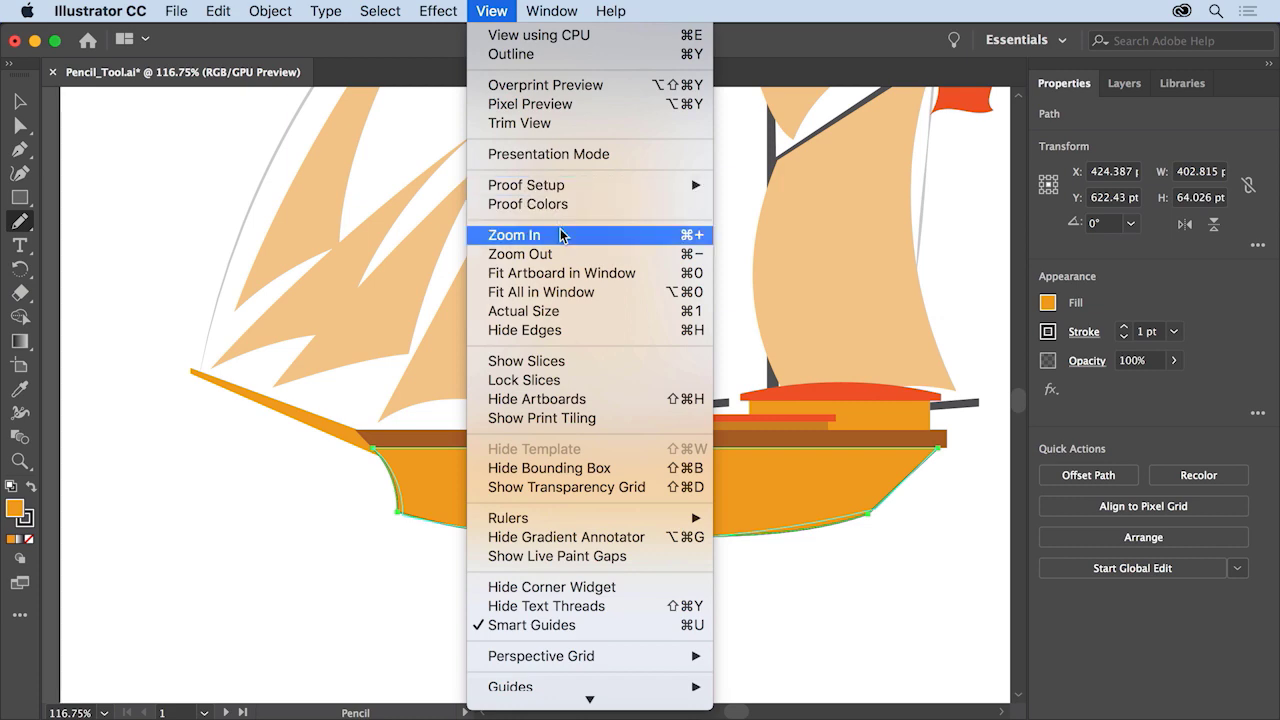
pyautogui.click(590, 293)
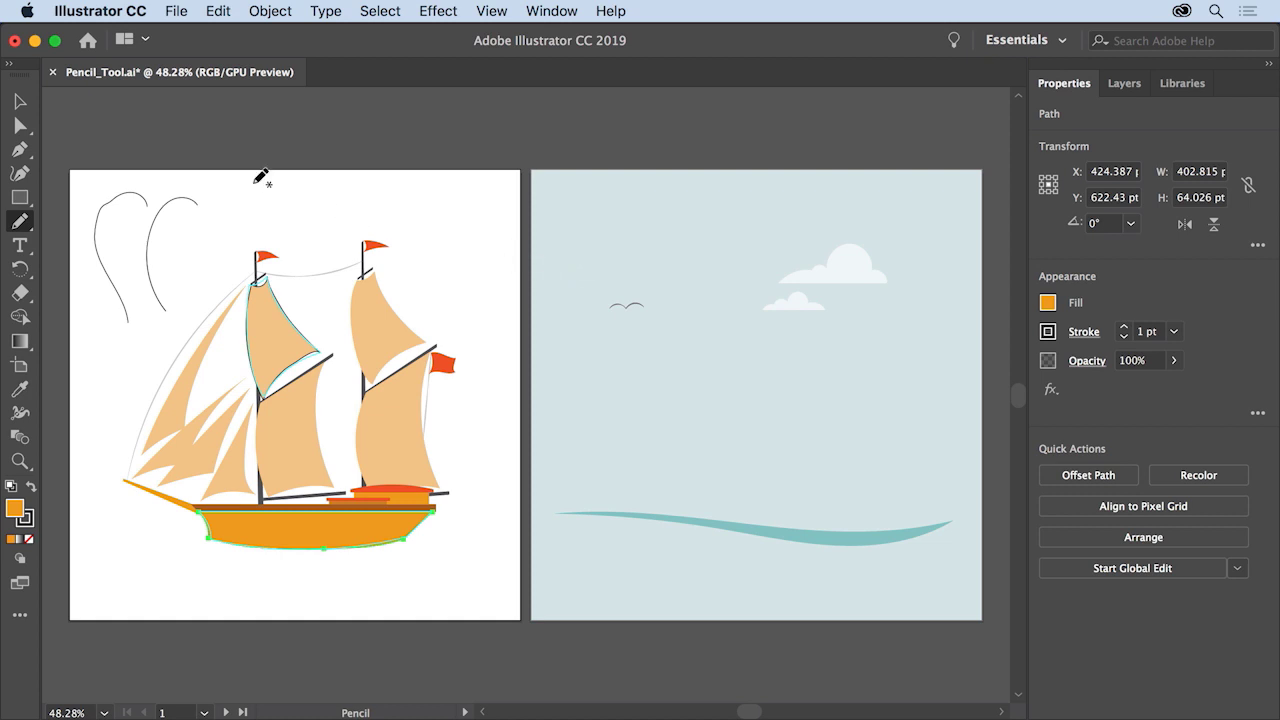
pyautogui.click(20, 101)
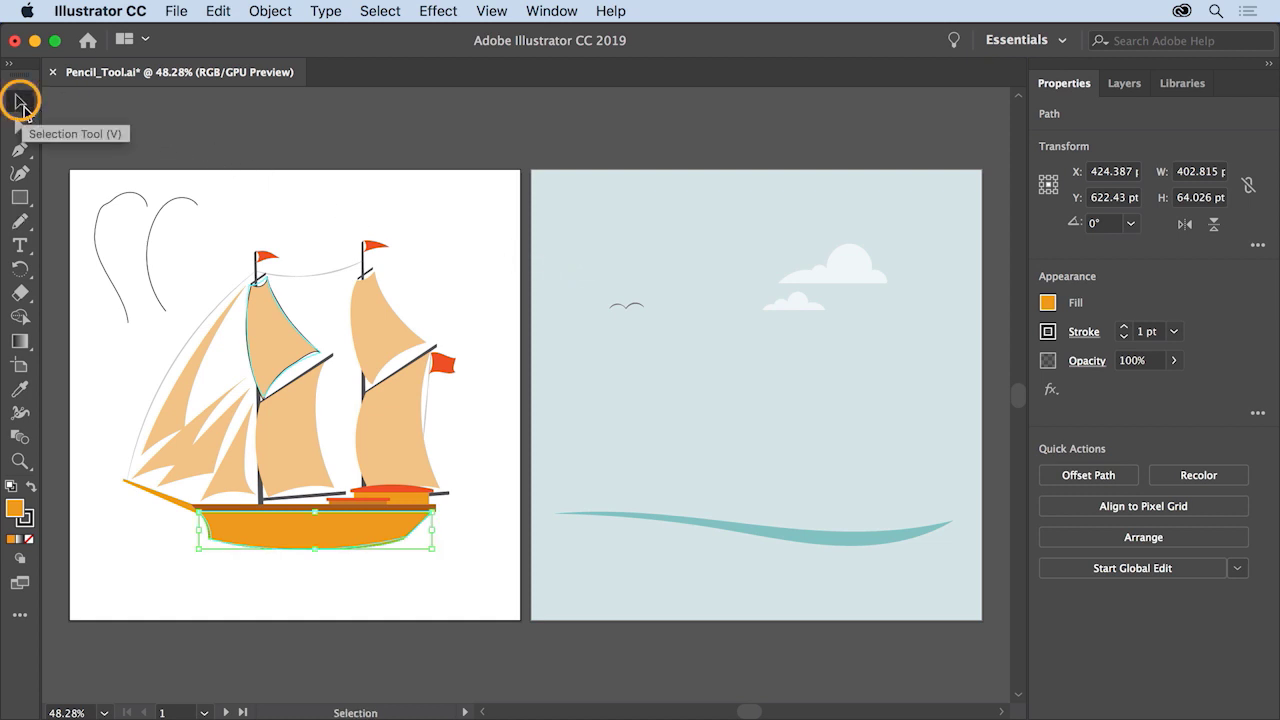
pyautogui.moveTo(90, 184); pyautogui.dragTo(176, 256)
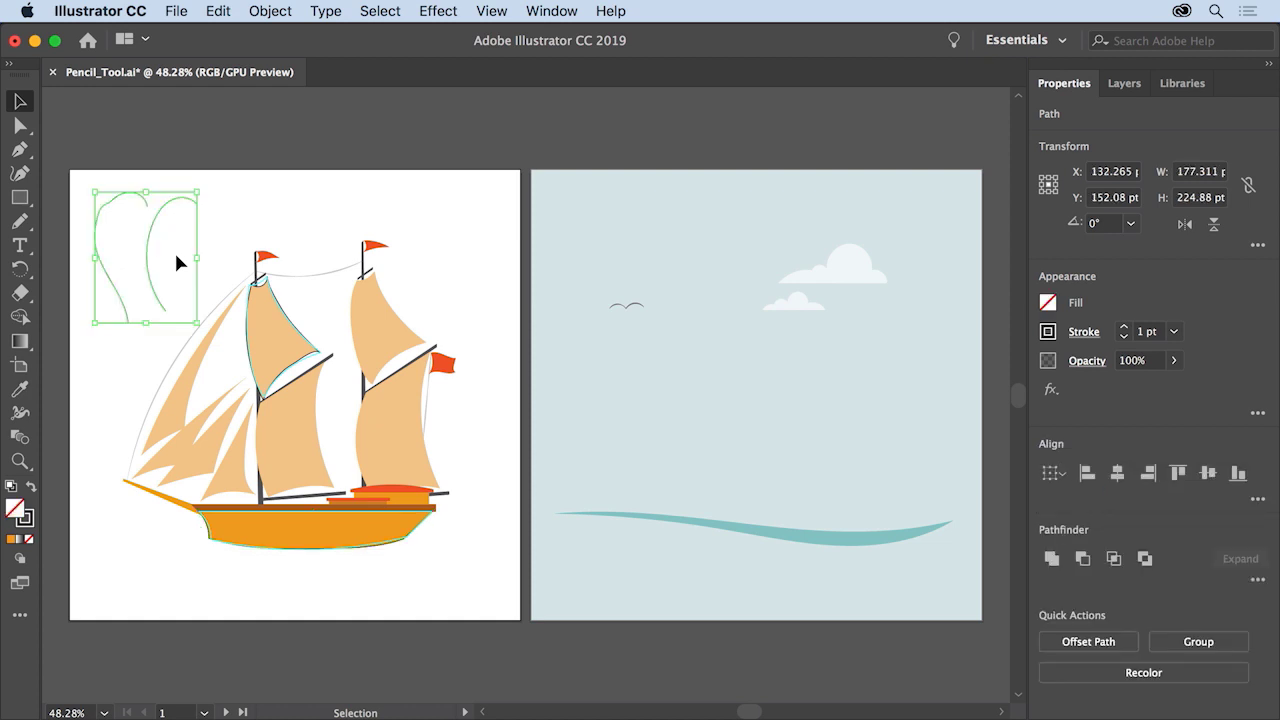
pyautogui.press('Delete')
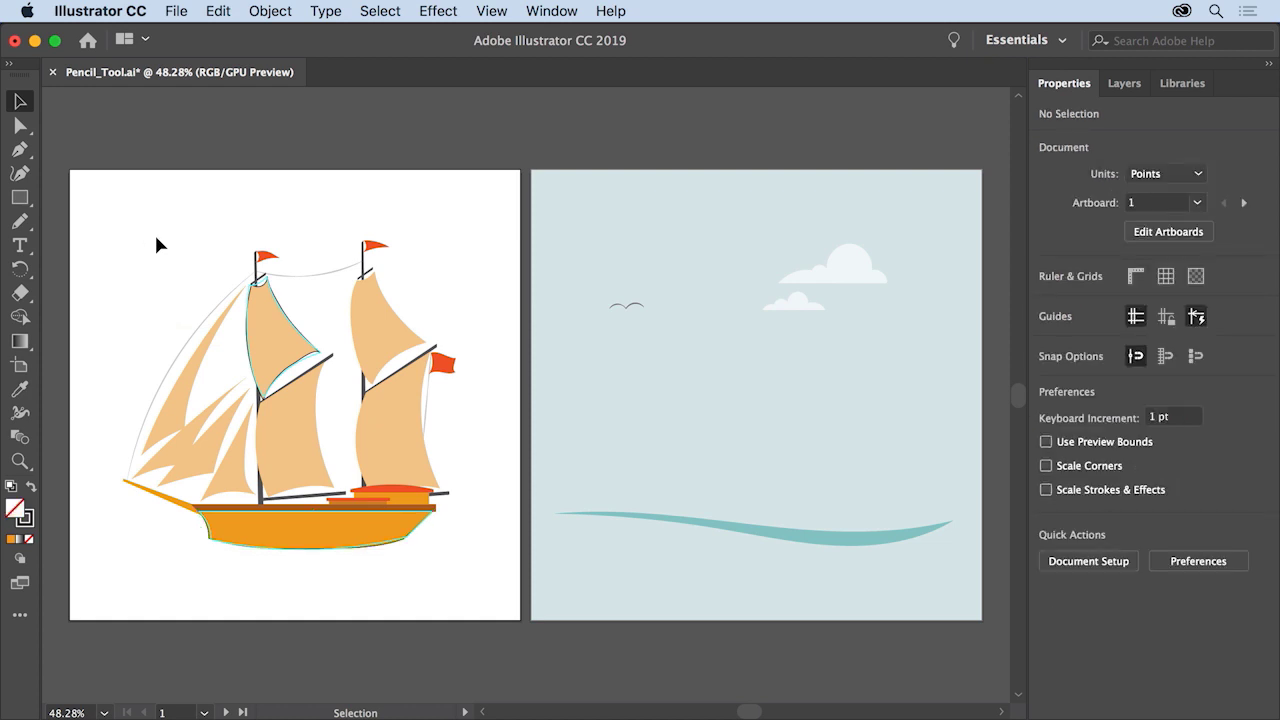
# - Move the complete ship artwork onto the second artboard, over the sea background, and deselect it
pyautogui.moveTo(175, 254); pyautogui.dragTo(472, 577)
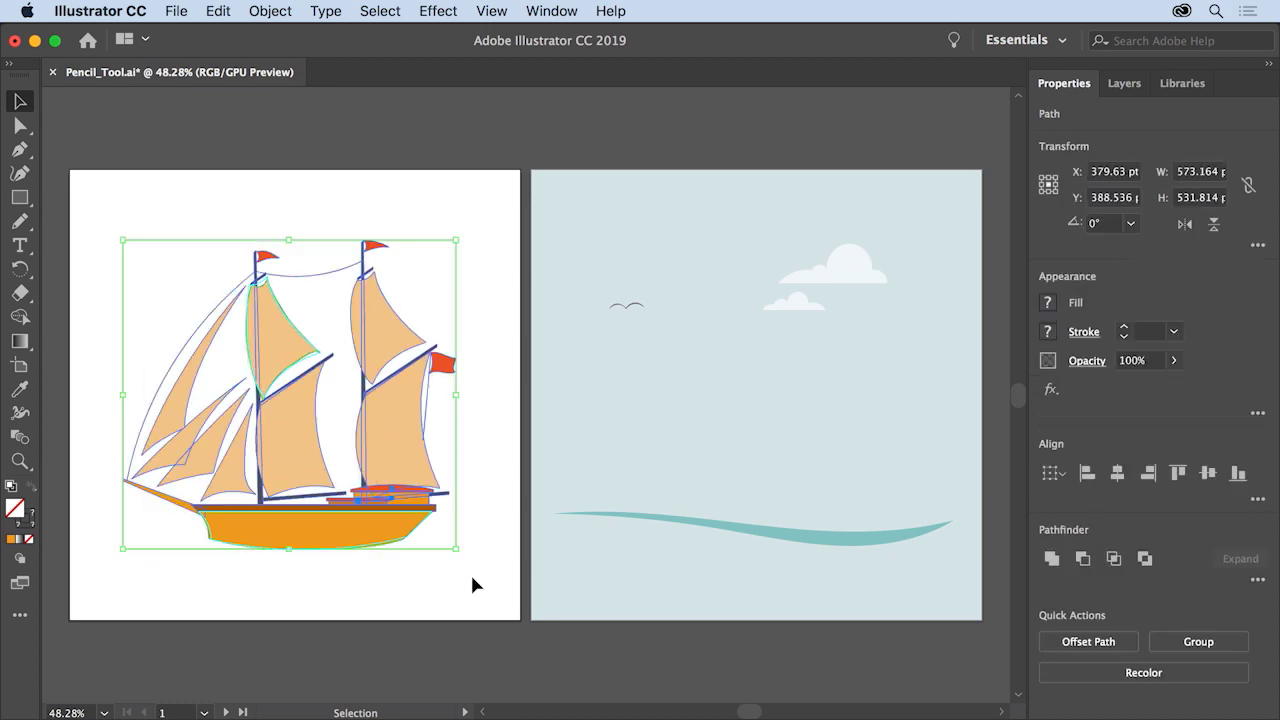
pyautogui.moveTo(380, 529); pyautogui.dragTo(851, 535)
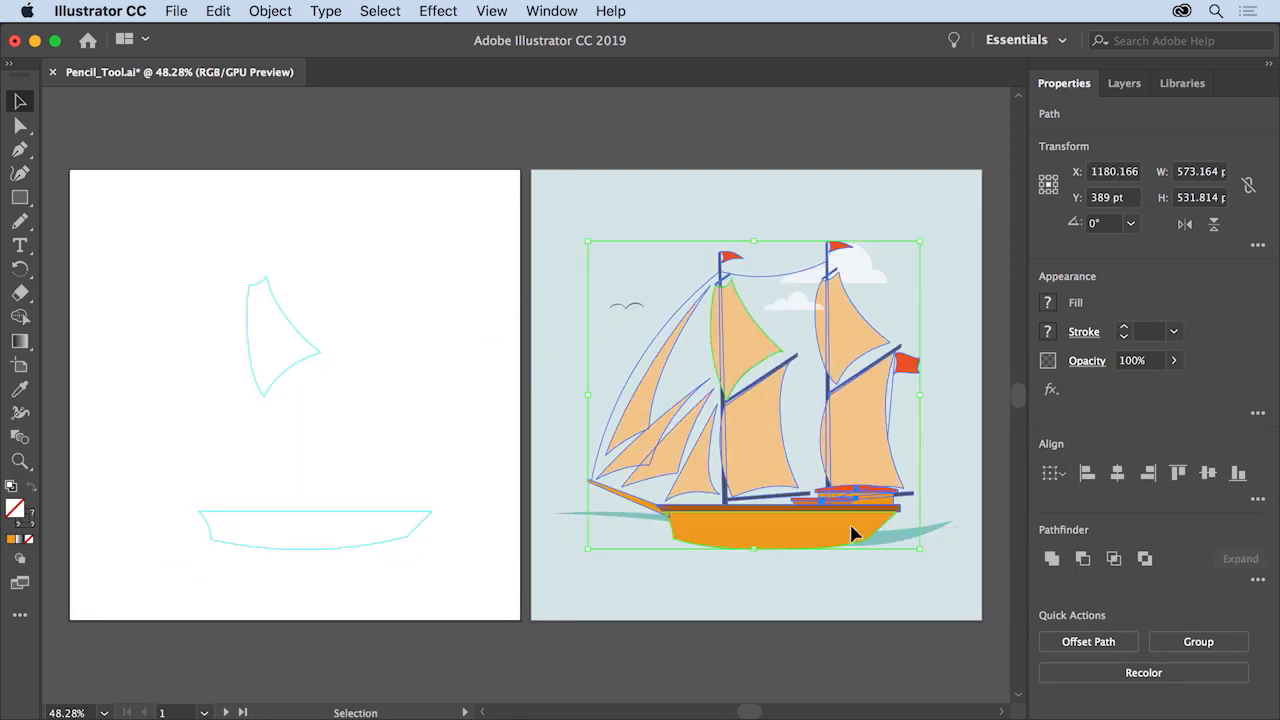
pyautogui.click(662, 648)
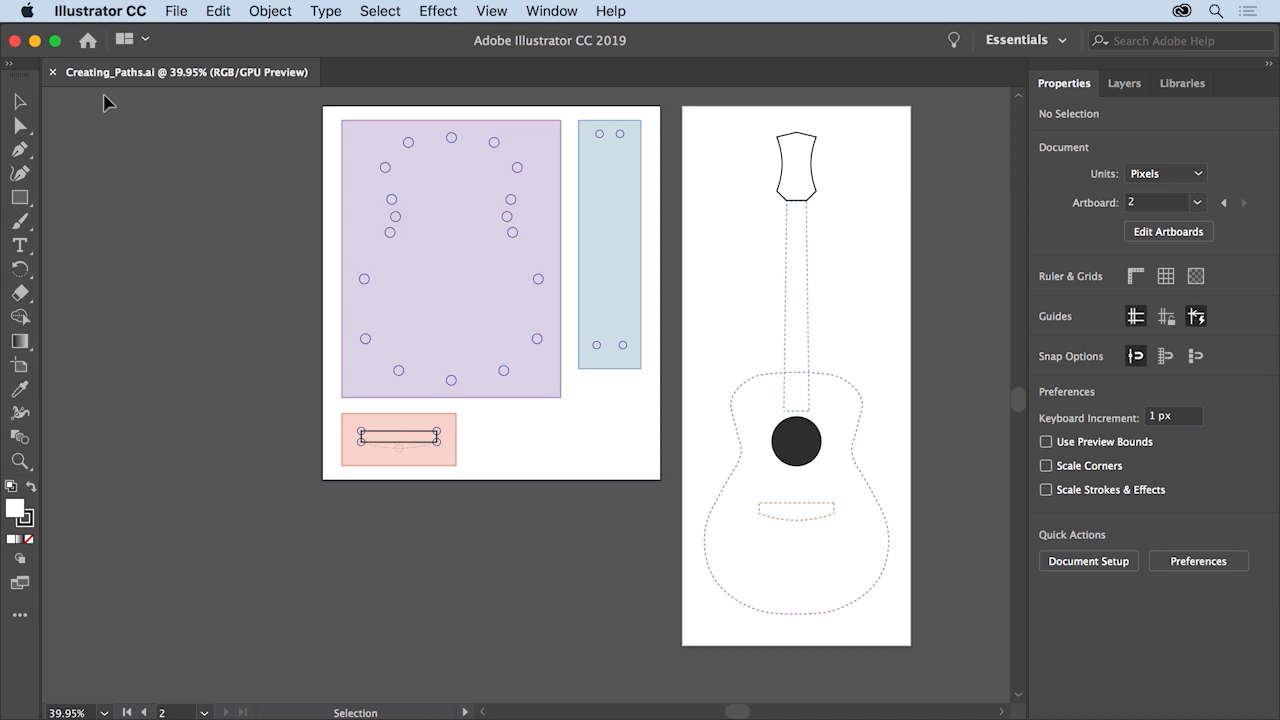
# - In Creating_Paths.ai, prepare the Curvature tool with the fill set to None for drawing in the purple guitar body template
pyautogui.click(488, 12)
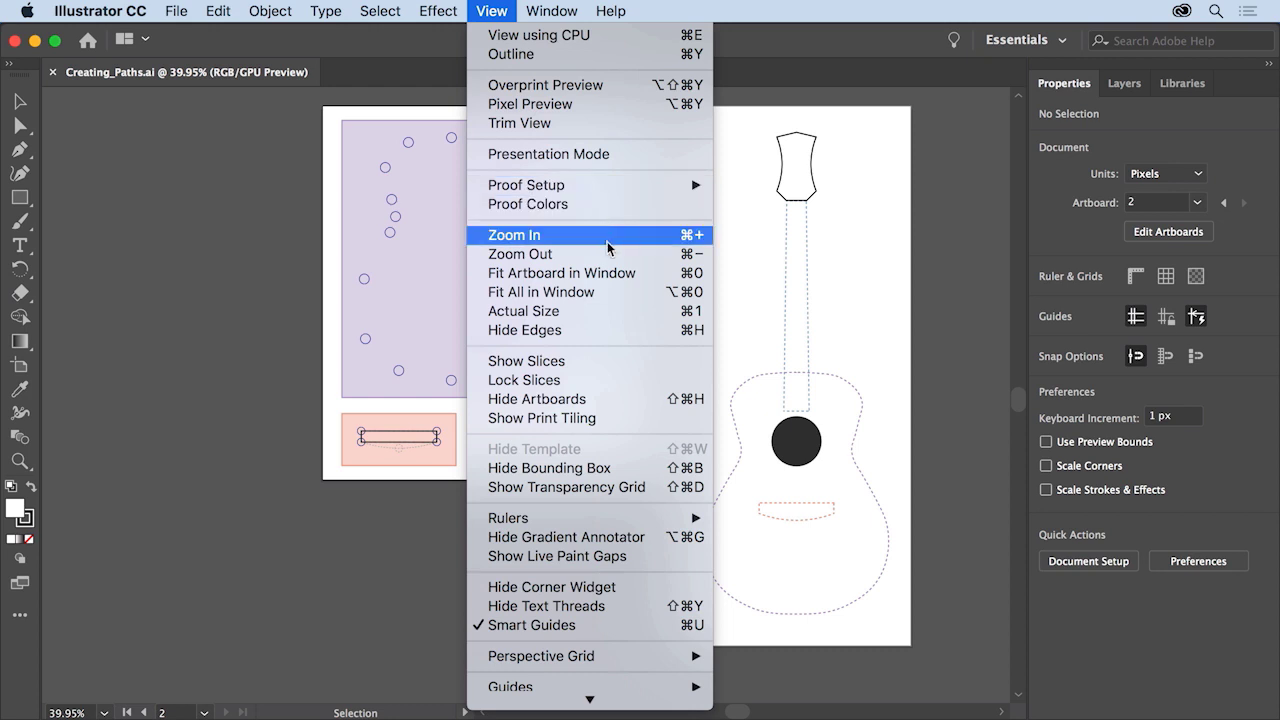
pyautogui.click(618, 292)
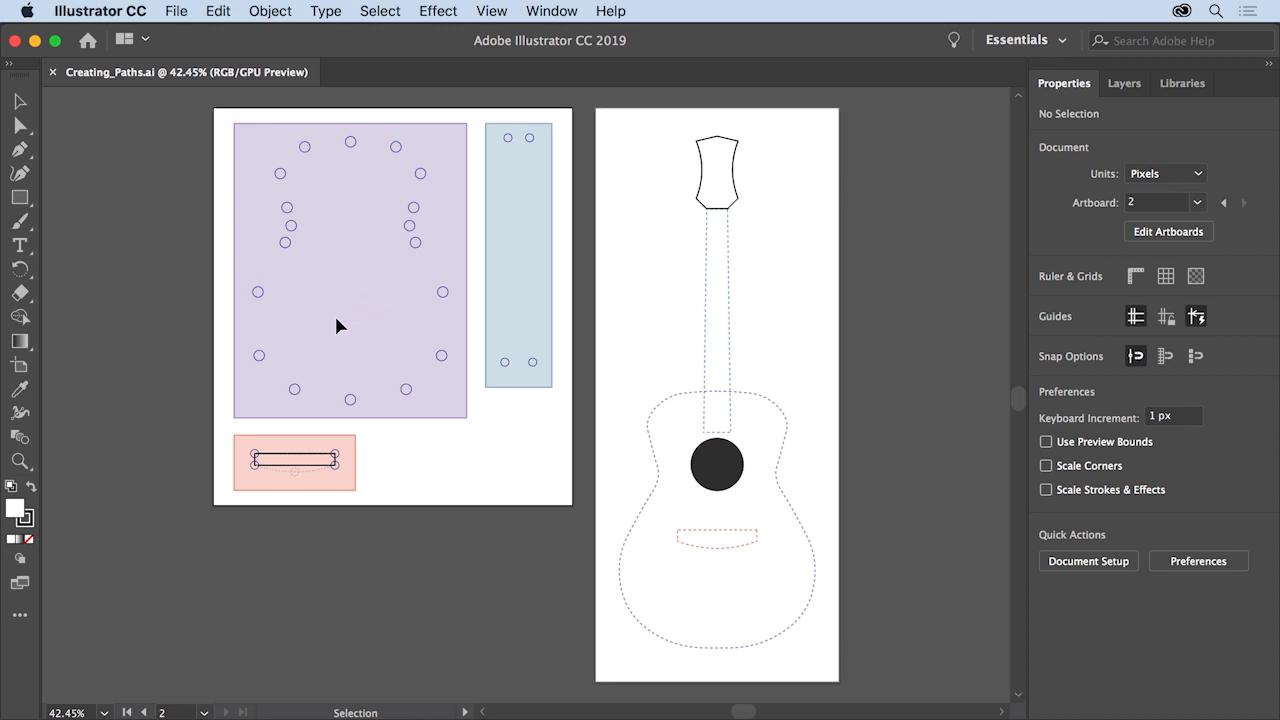
pyautogui.click(16, 463)
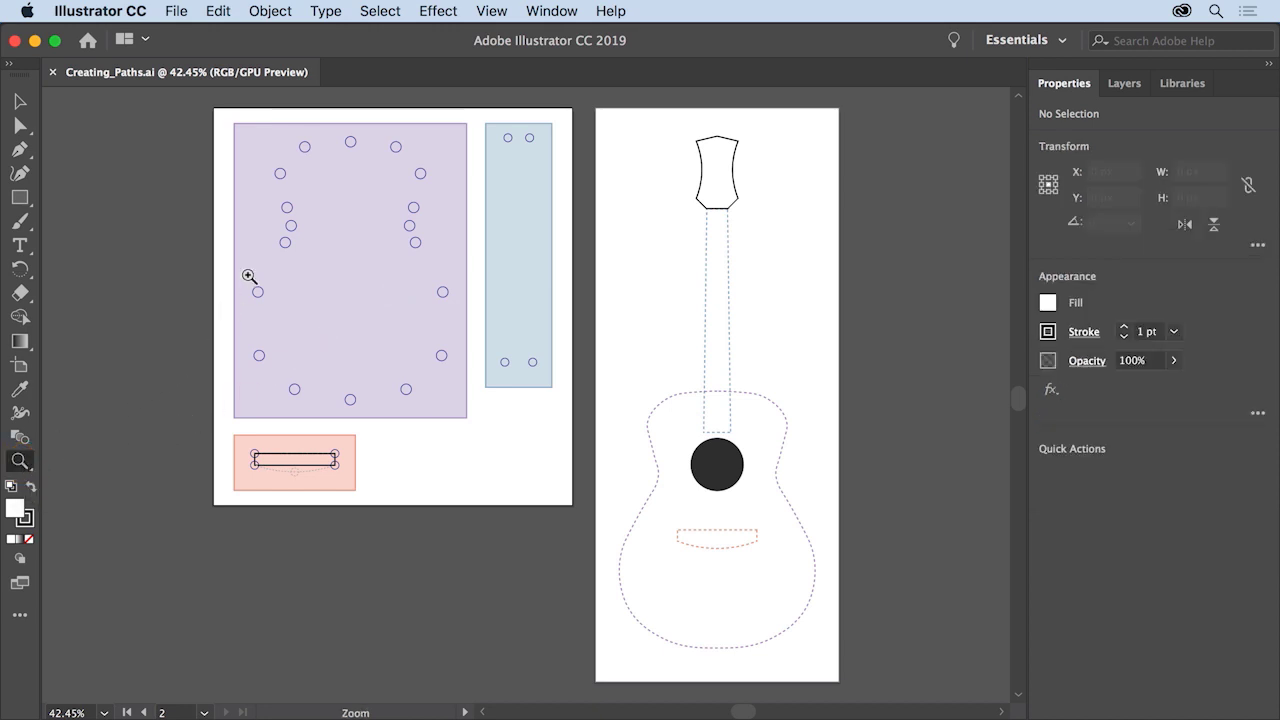
pyautogui.moveTo(268, 127); pyautogui.dragTo(431, 217)
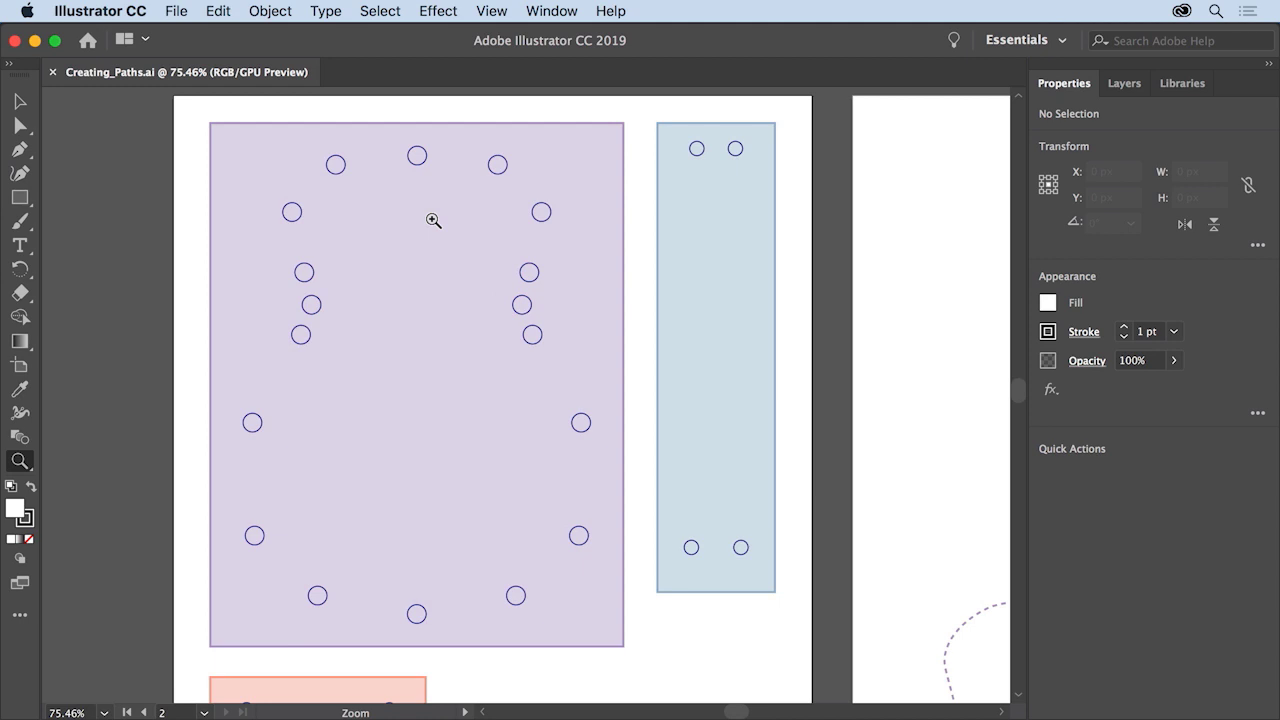
pyautogui.click(22, 176)
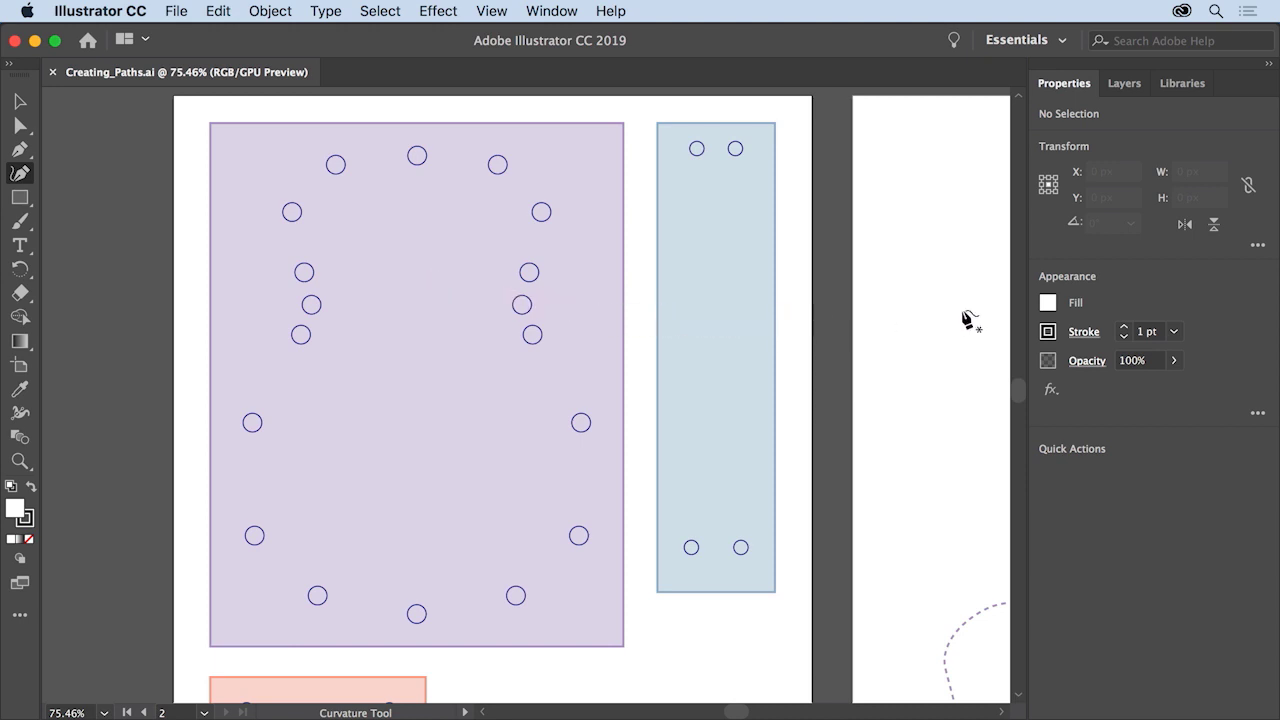
pyautogui.click(1047, 304)
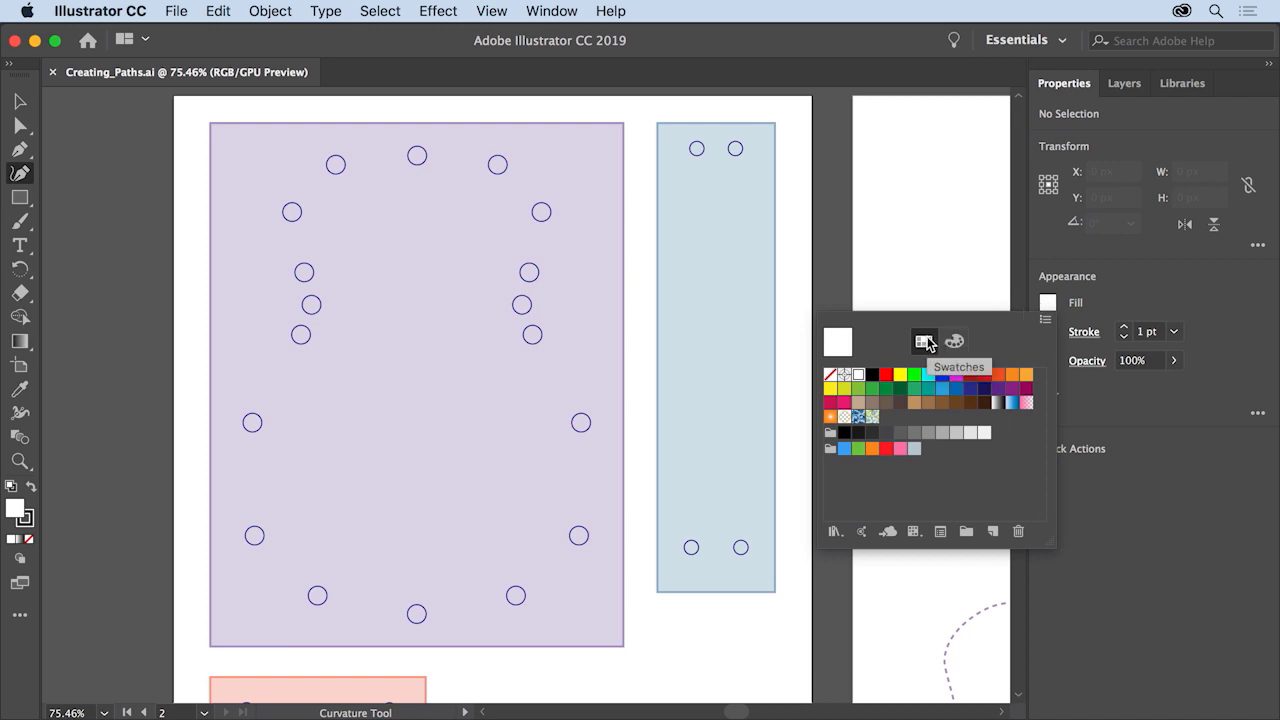
pyautogui.click(829, 376)
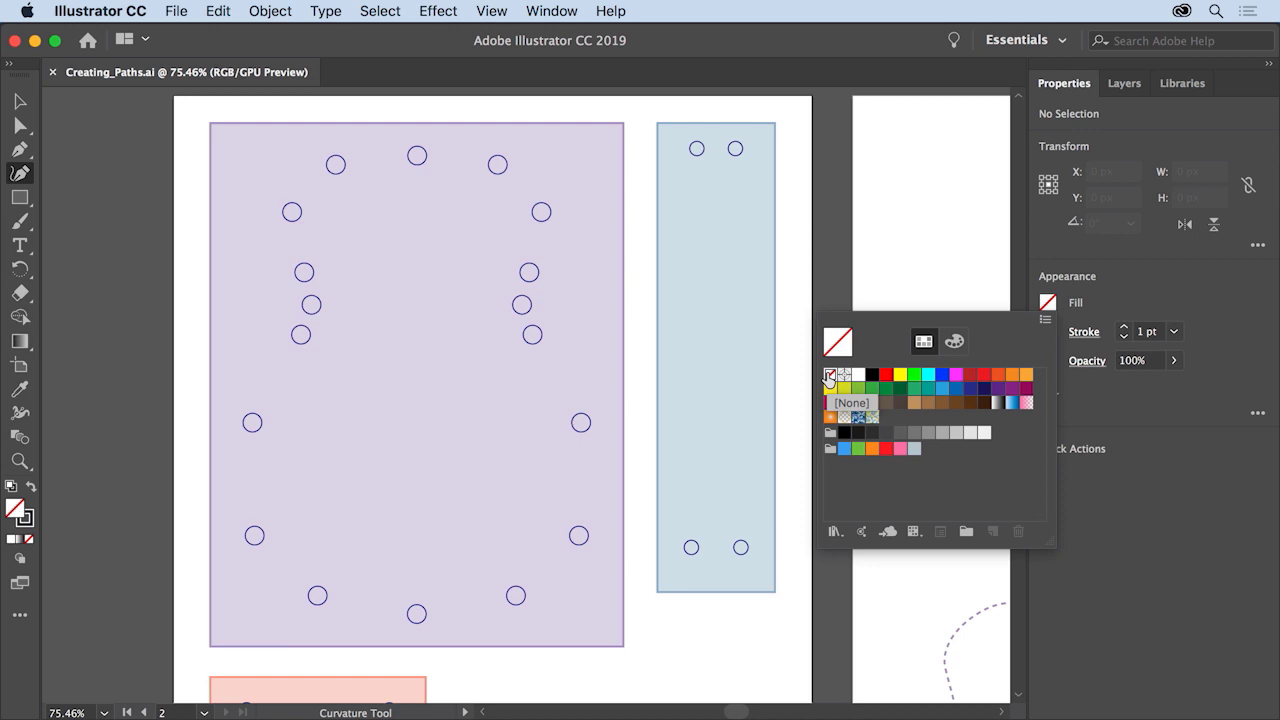
pyautogui.press('Return')
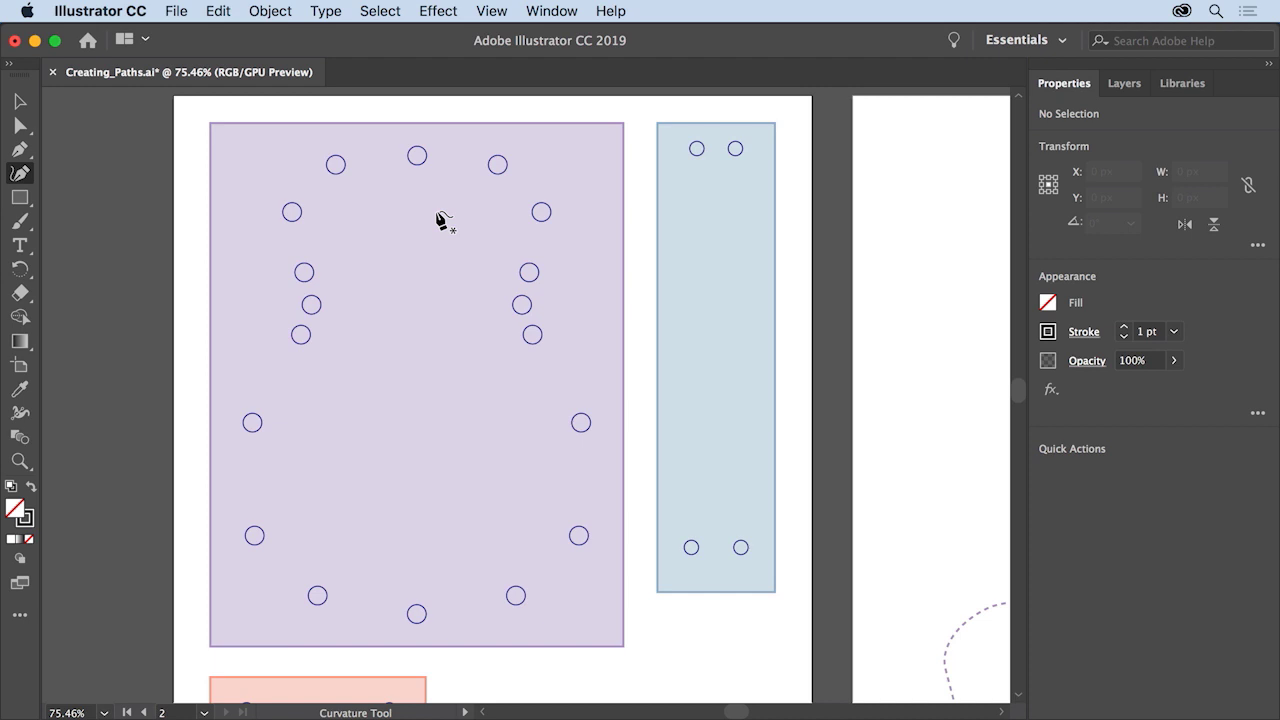
# - Start the guitar body outline with Curvature points on the top centre circle and the next two clockwise, nudging the second point slightly down
pyautogui.click(417, 156)
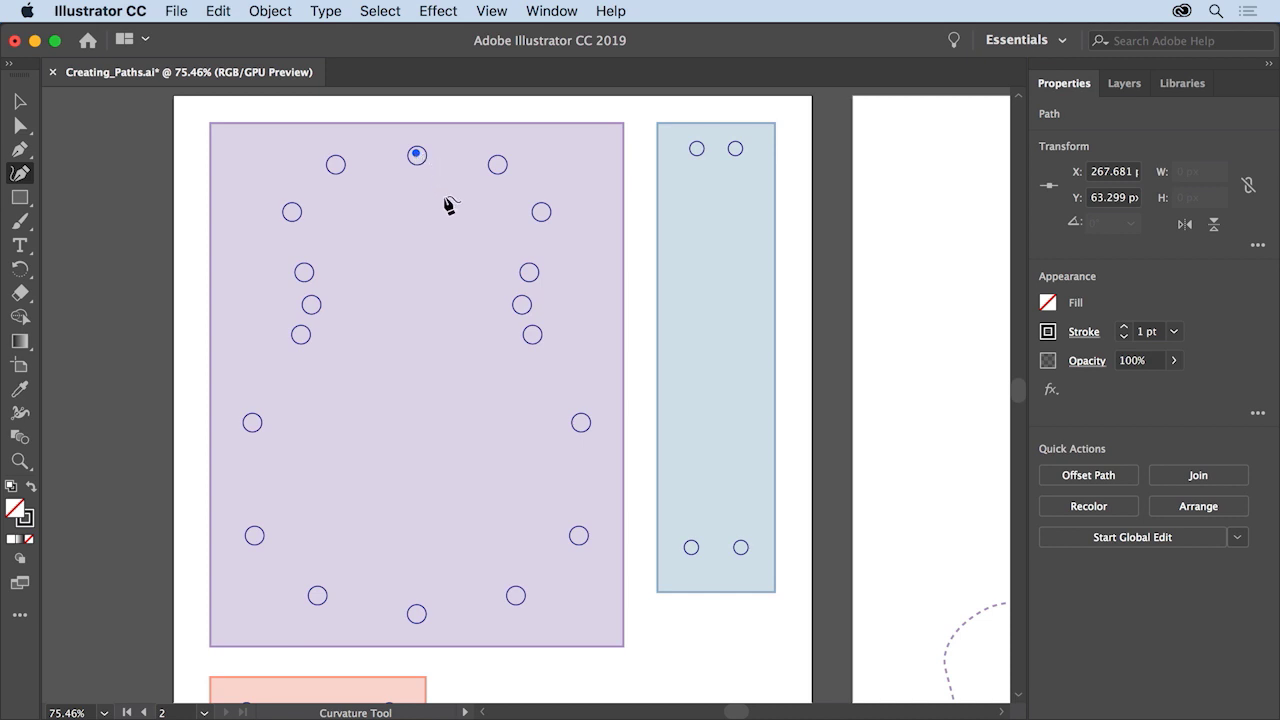
pyautogui.click(497, 165)
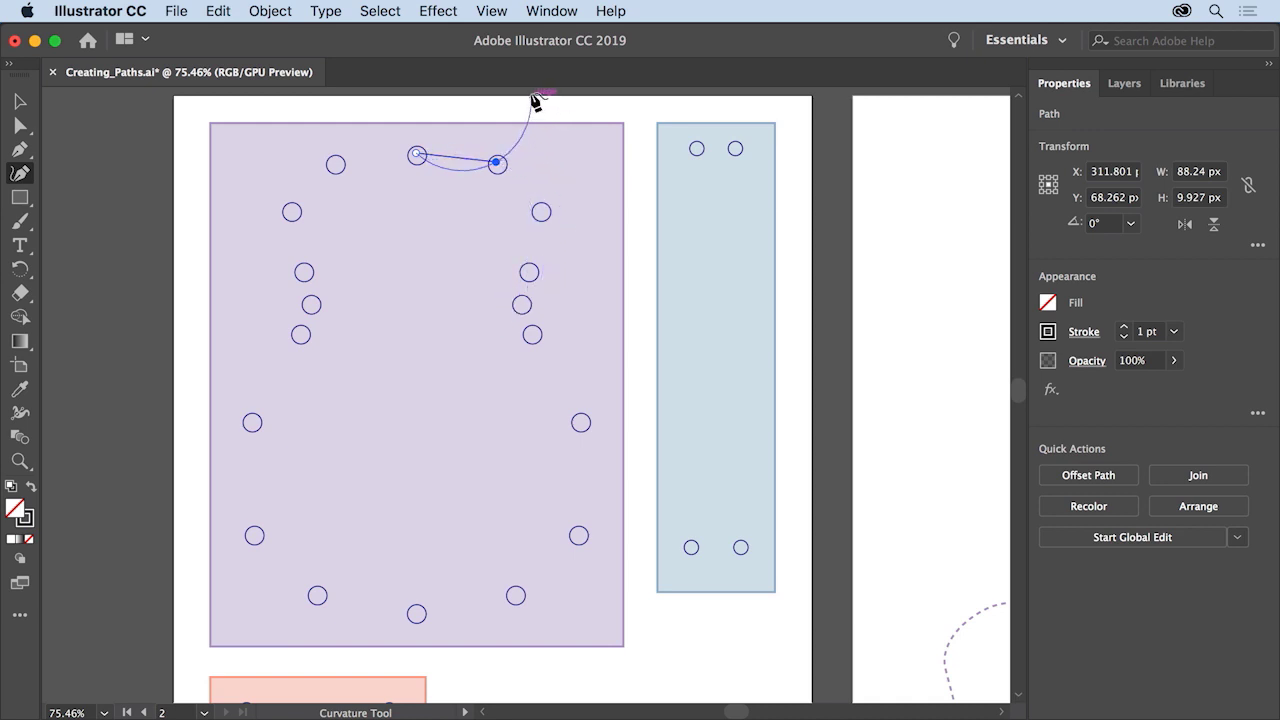
pyautogui.click(541, 212)
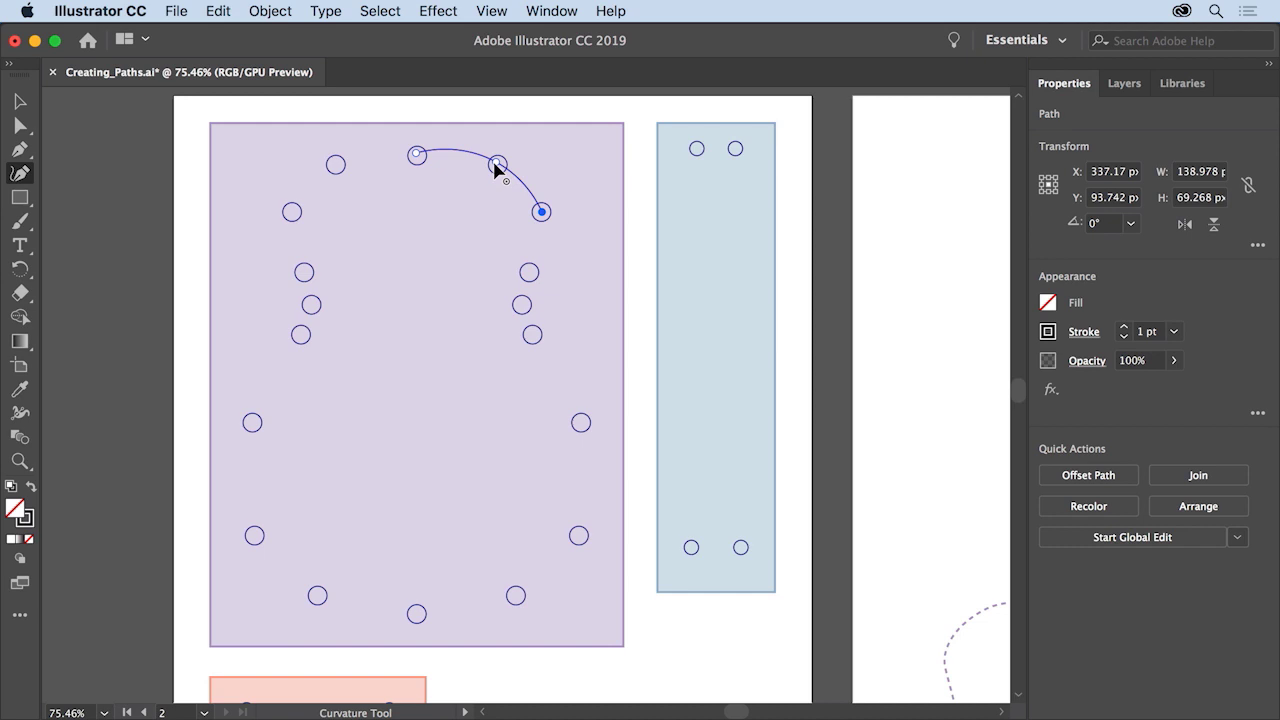
pyautogui.moveTo(497, 163)
pyautogui.mouseDown()
pyautogui.moveTo(522, 172)
pyautogui.moveTo(527, 141)
pyautogui.moveTo(495, 165)
pyautogui.moveTo(483, 209)
pyautogui.moveTo(497, 165)
pyautogui.mouseUp()
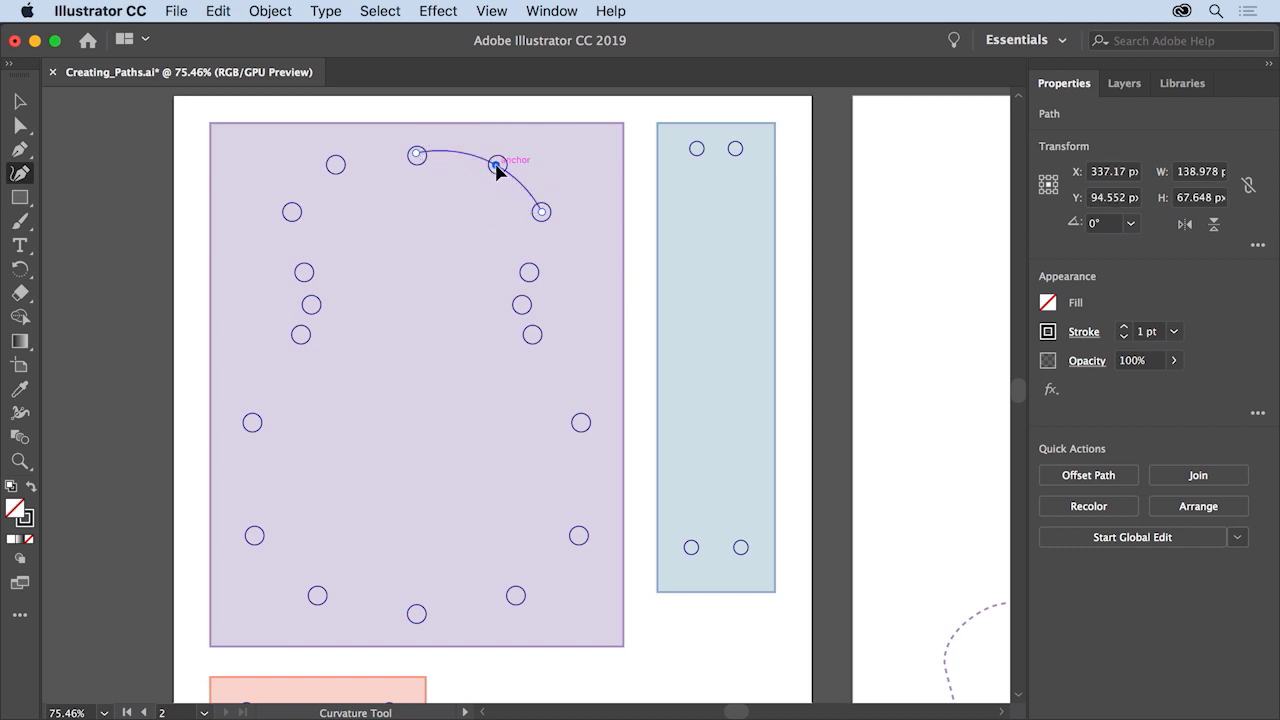
# - Continue the guitar body curve through the circles down the right side of the template to the bottom centre circle
pyautogui.click(529, 271)
pyautogui.click(520, 304)
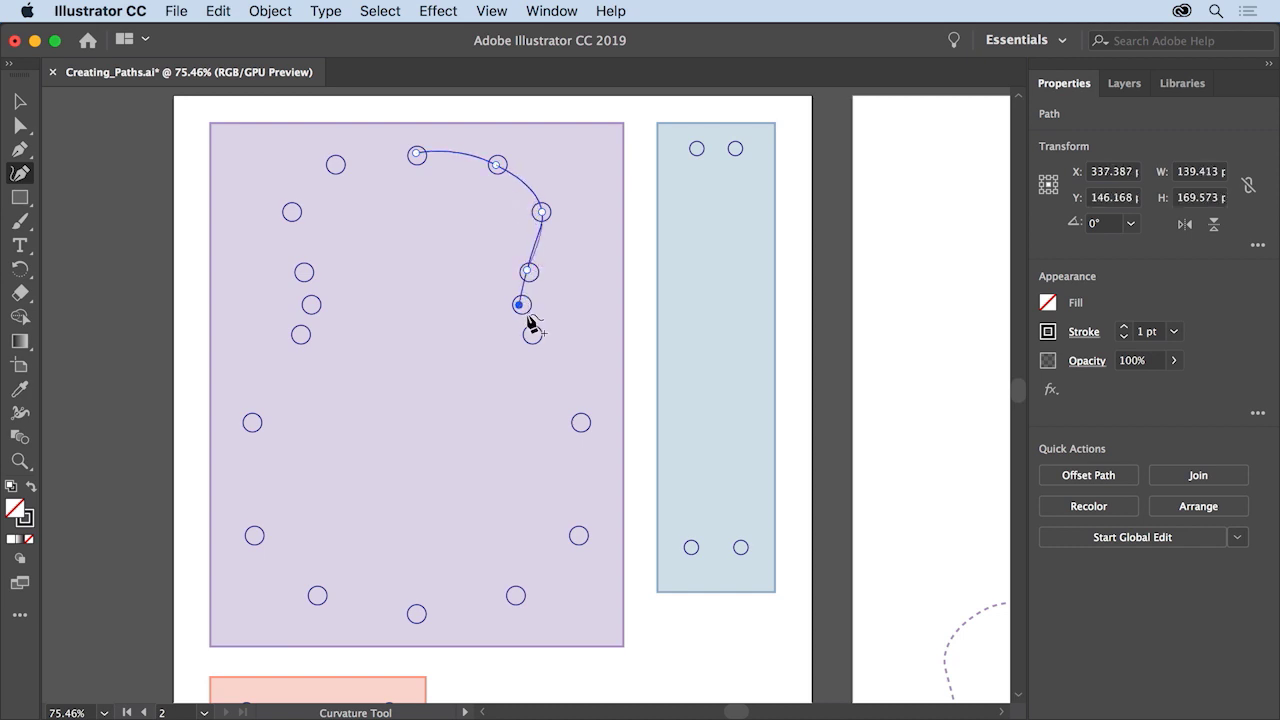
pyautogui.click(532, 335)
pyautogui.click(582, 423)
pyautogui.click(578, 535)
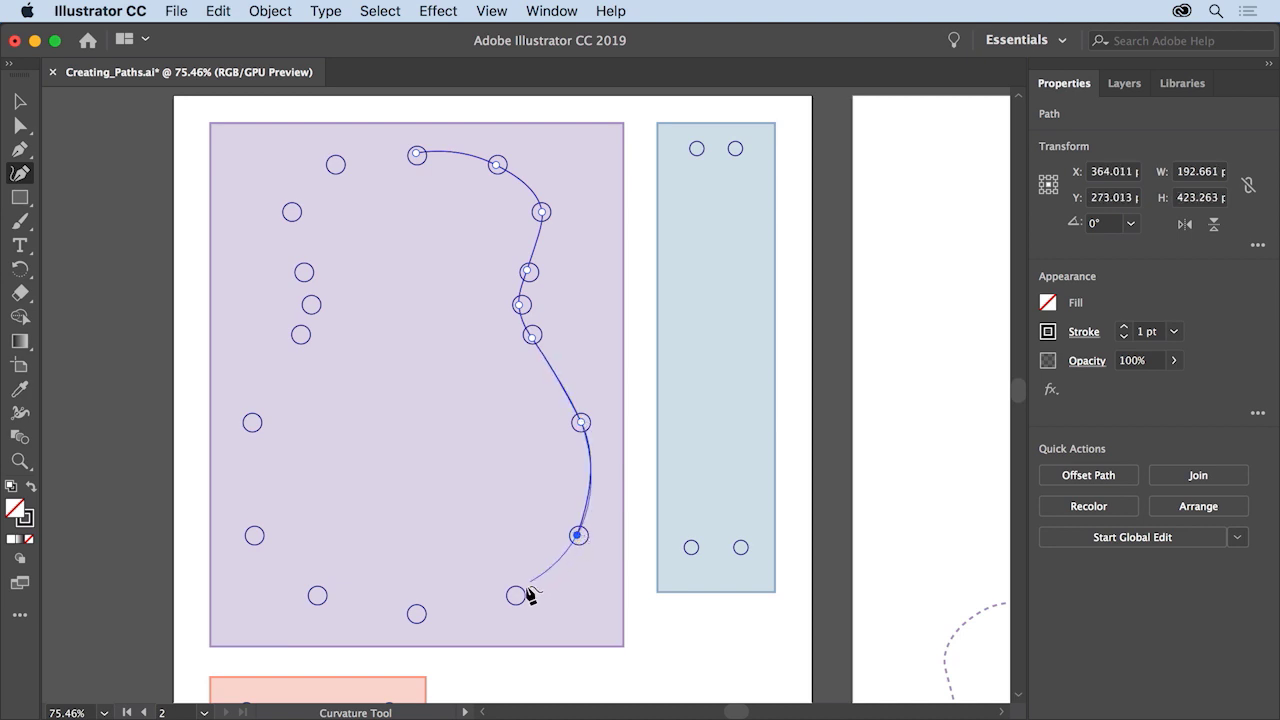
pyautogui.click(516, 595)
pyautogui.click(416, 614)
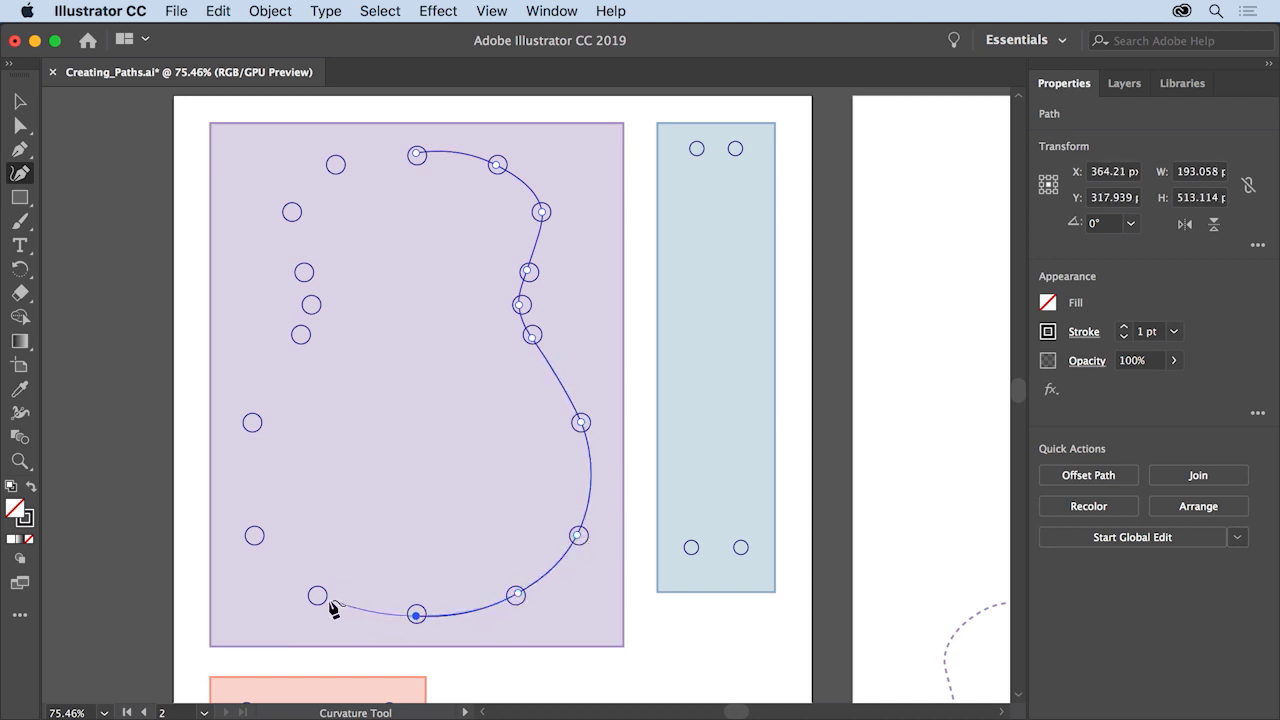
# - Carry the curve up through the left side circles and close the guitar body path at its starting point, about 385 by 511 px
pyautogui.click(317, 596)
pyautogui.click(254, 535)
pyautogui.click(252, 422)
pyautogui.click(301, 334)
pyautogui.click(311, 304)
pyautogui.click(304, 272)
pyautogui.click(292, 211)
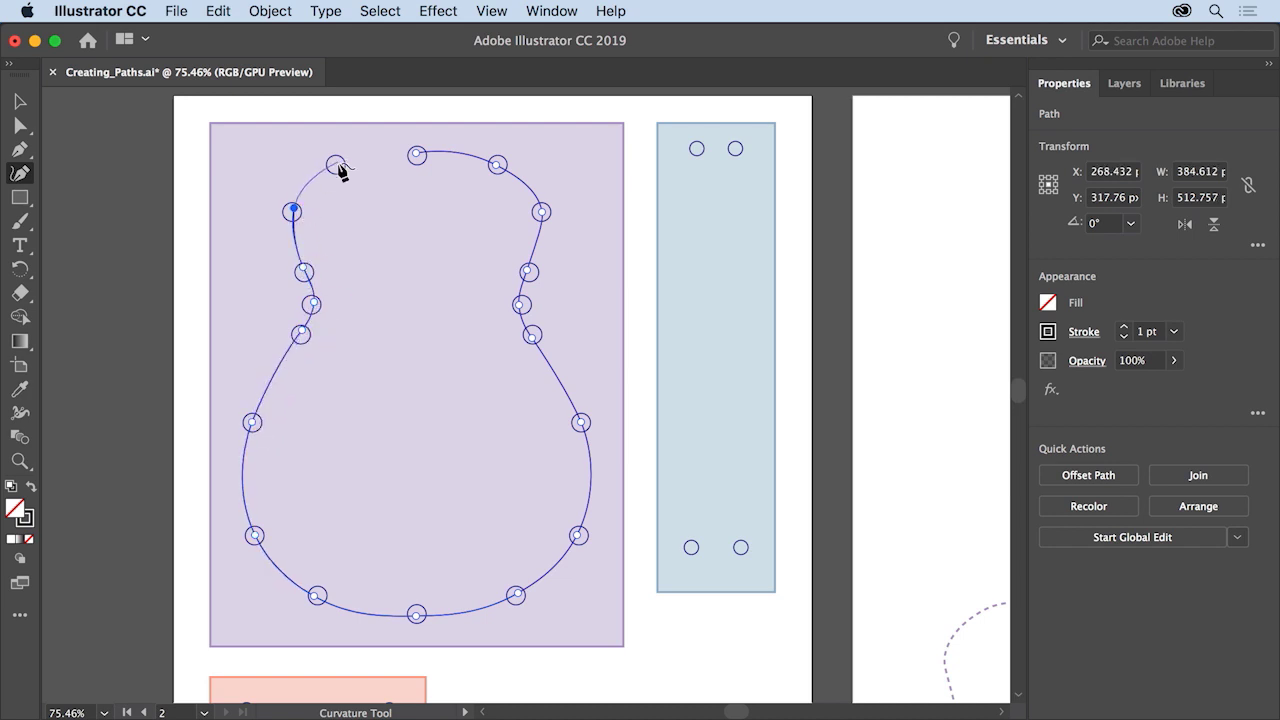
pyautogui.click(337, 165)
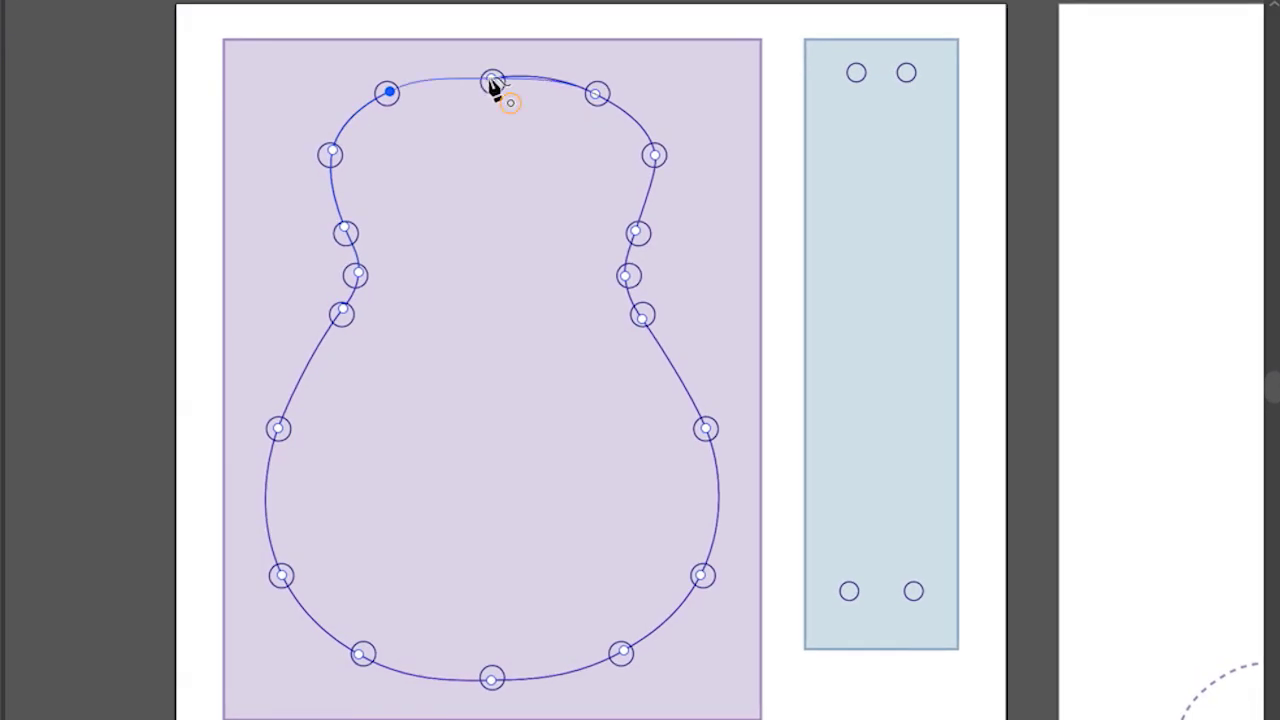
pyautogui.click(492, 82)
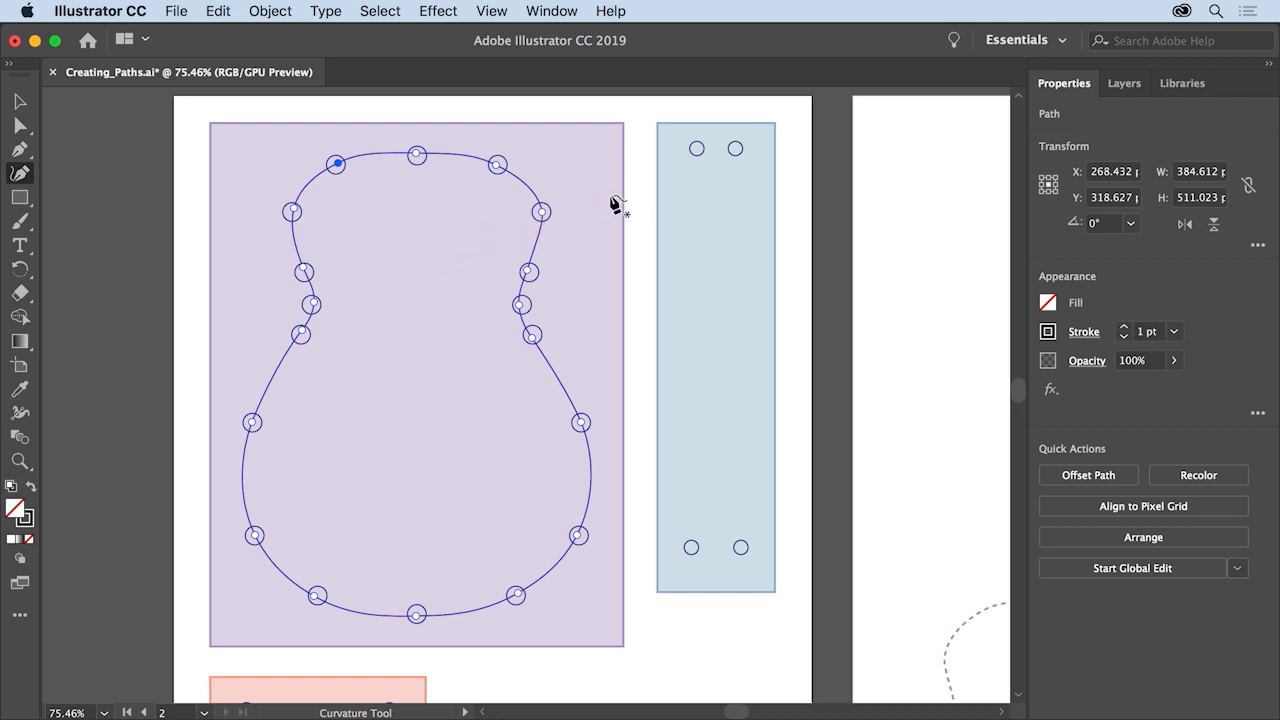
# - Draw the closed guitar neck through the four circles in the blue template with straight Curvature tool corners, about 58 by 442 px
pyautogui.click(697, 149)
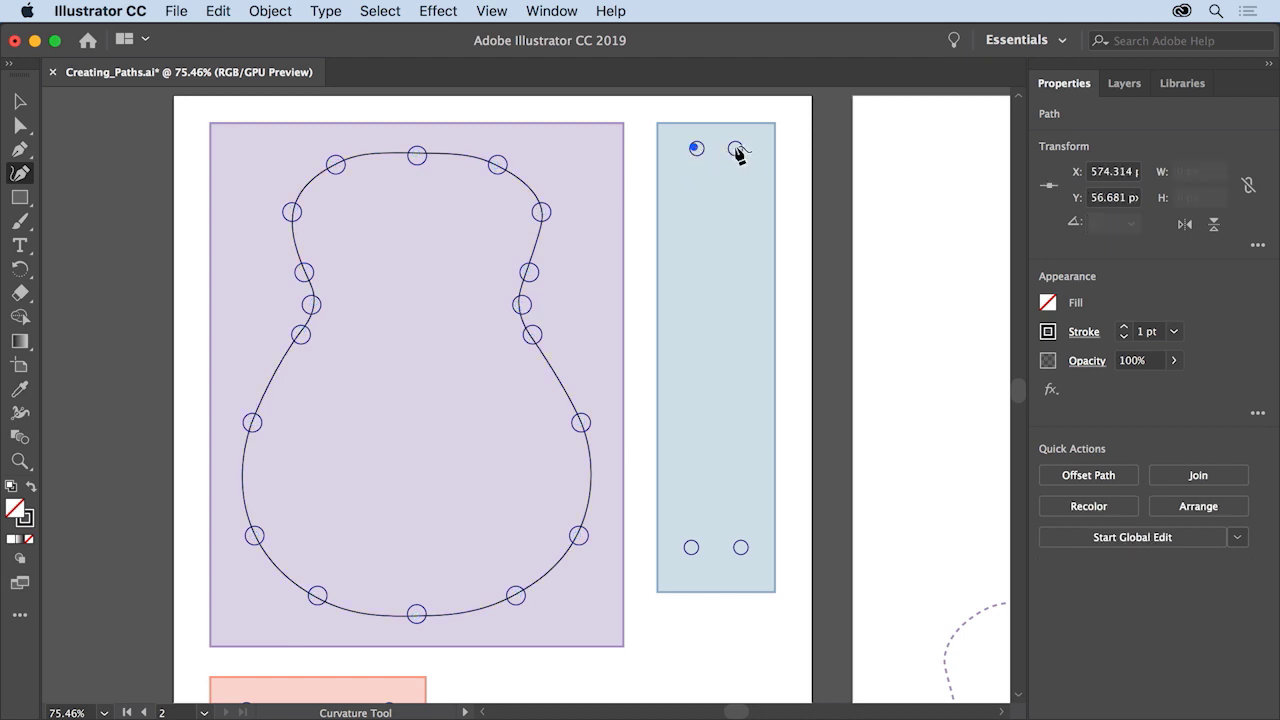
pyautogui.click(735, 148)
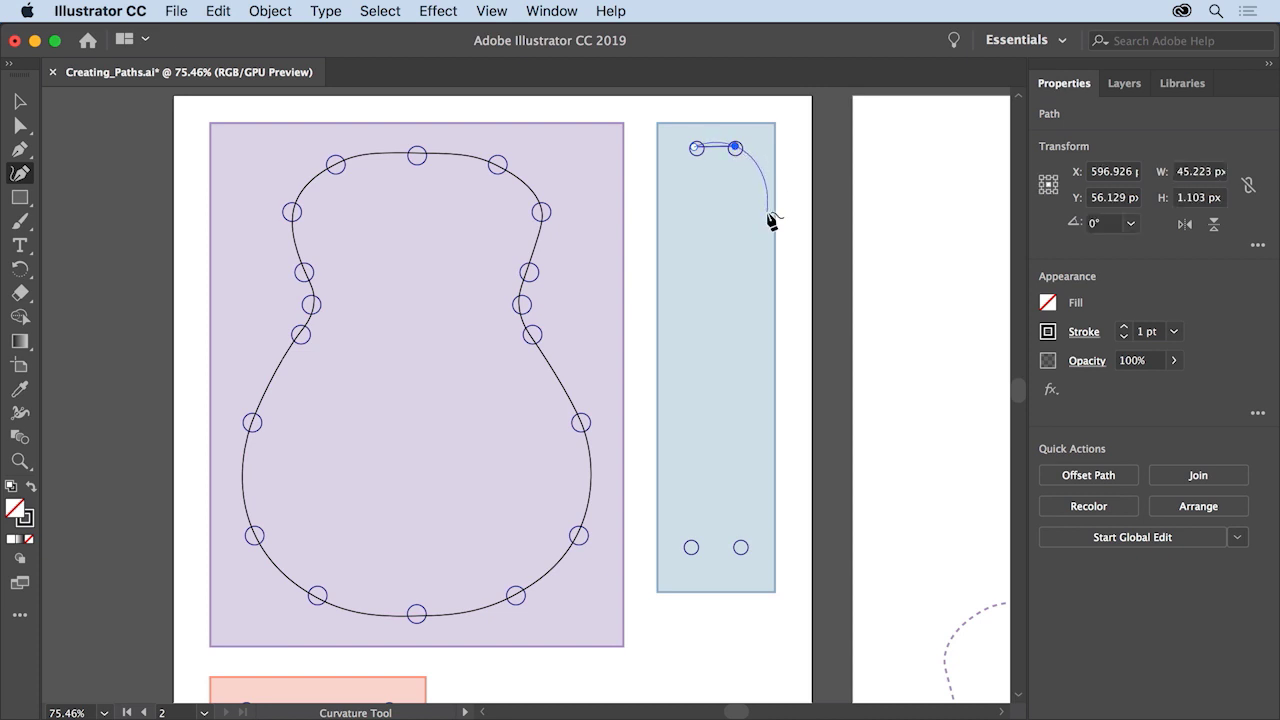
pyautogui.doubleClick(736, 149)
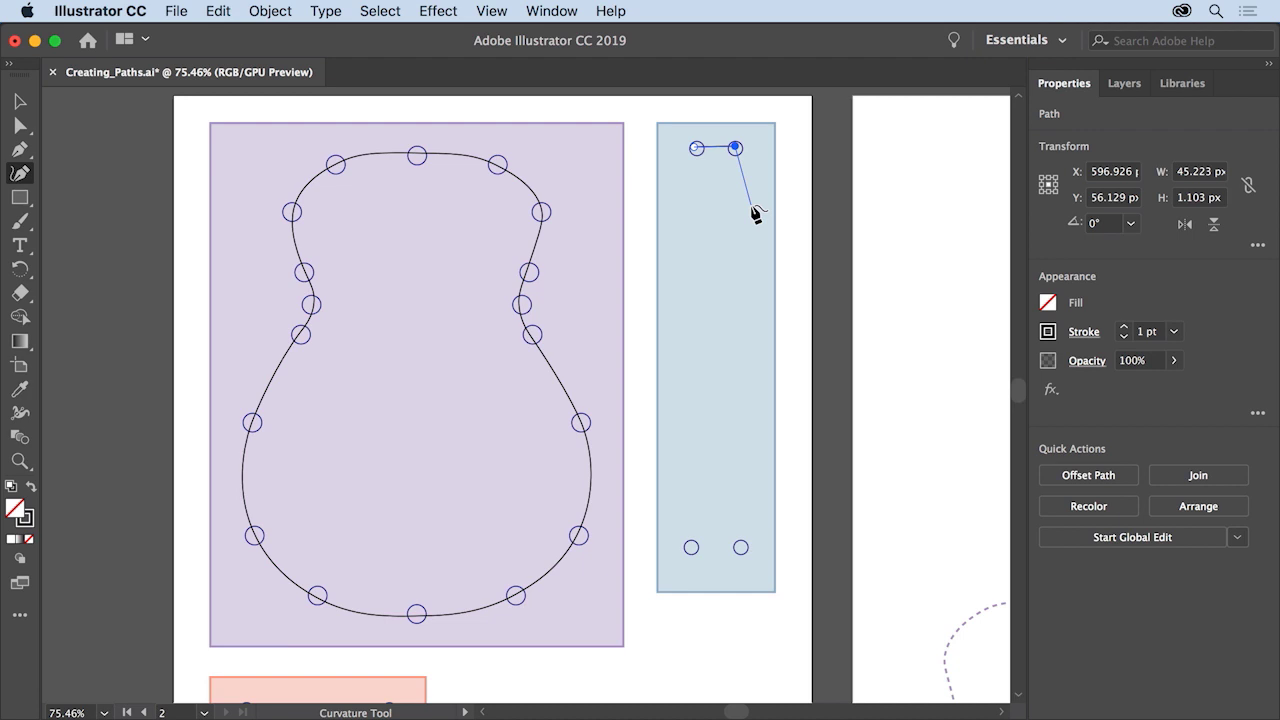
pyautogui.click(741, 548)
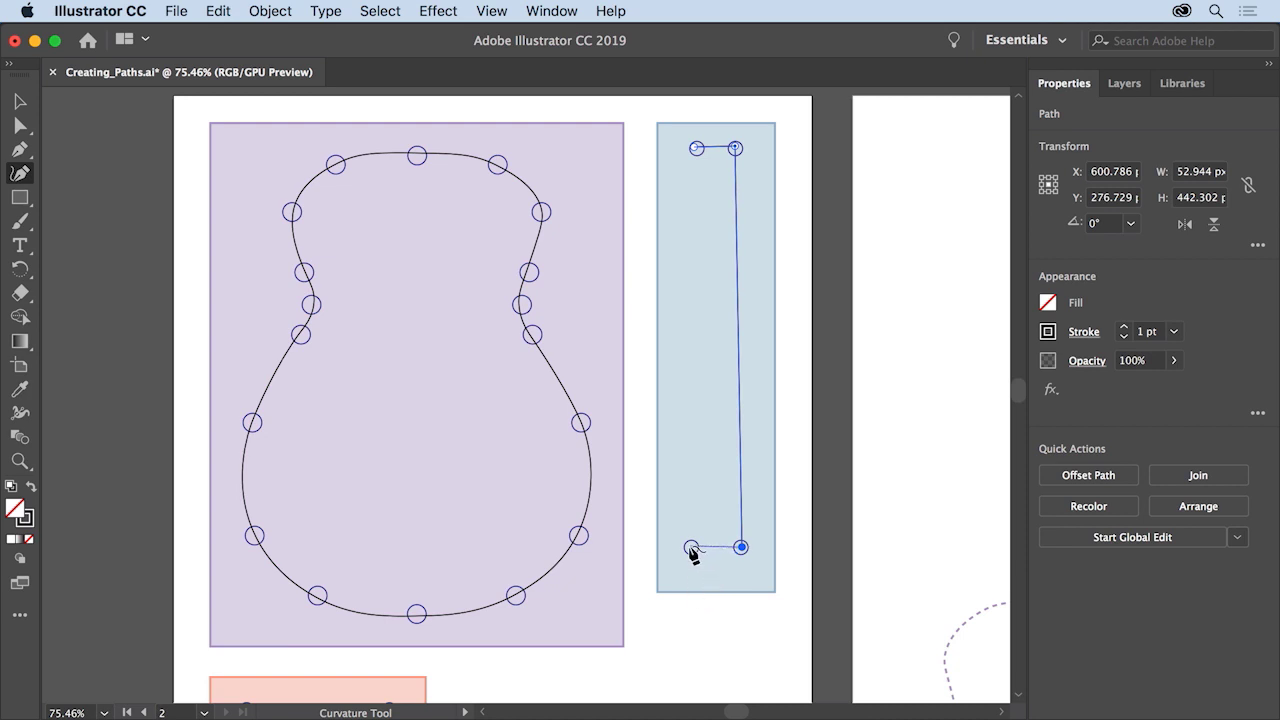
pyautogui.click(691, 548)
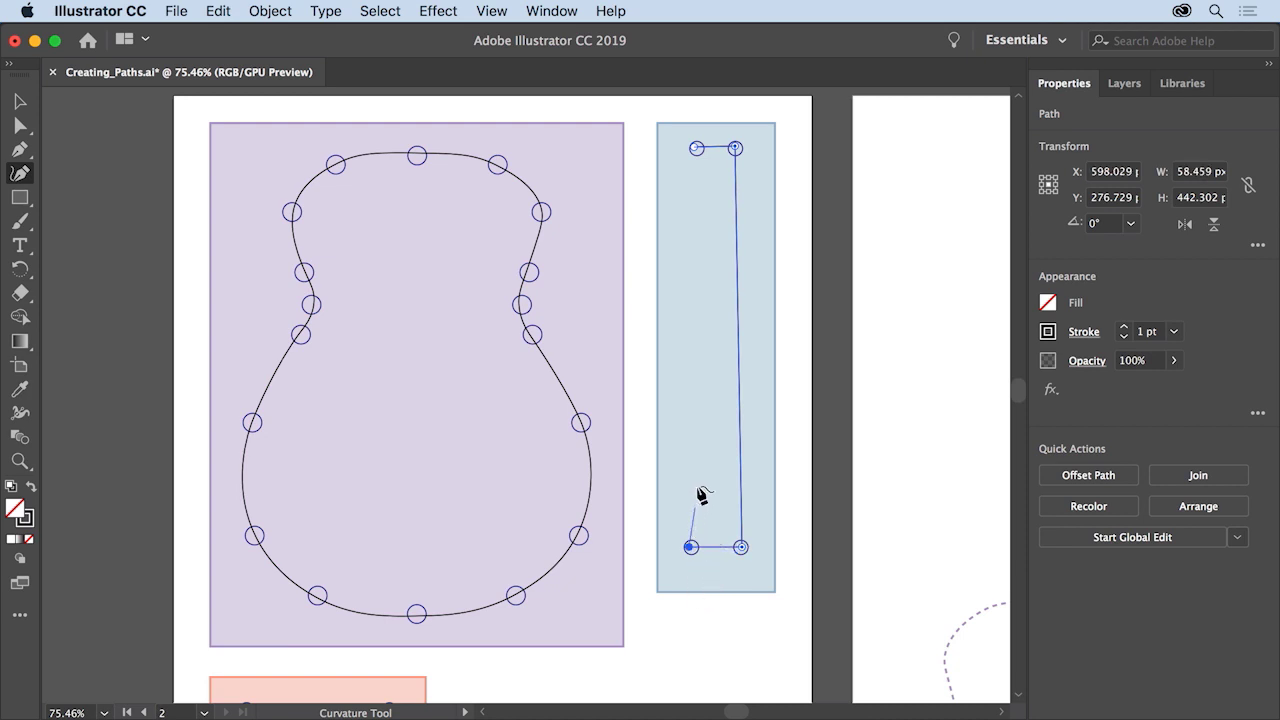
pyautogui.doubleClick(697, 149)
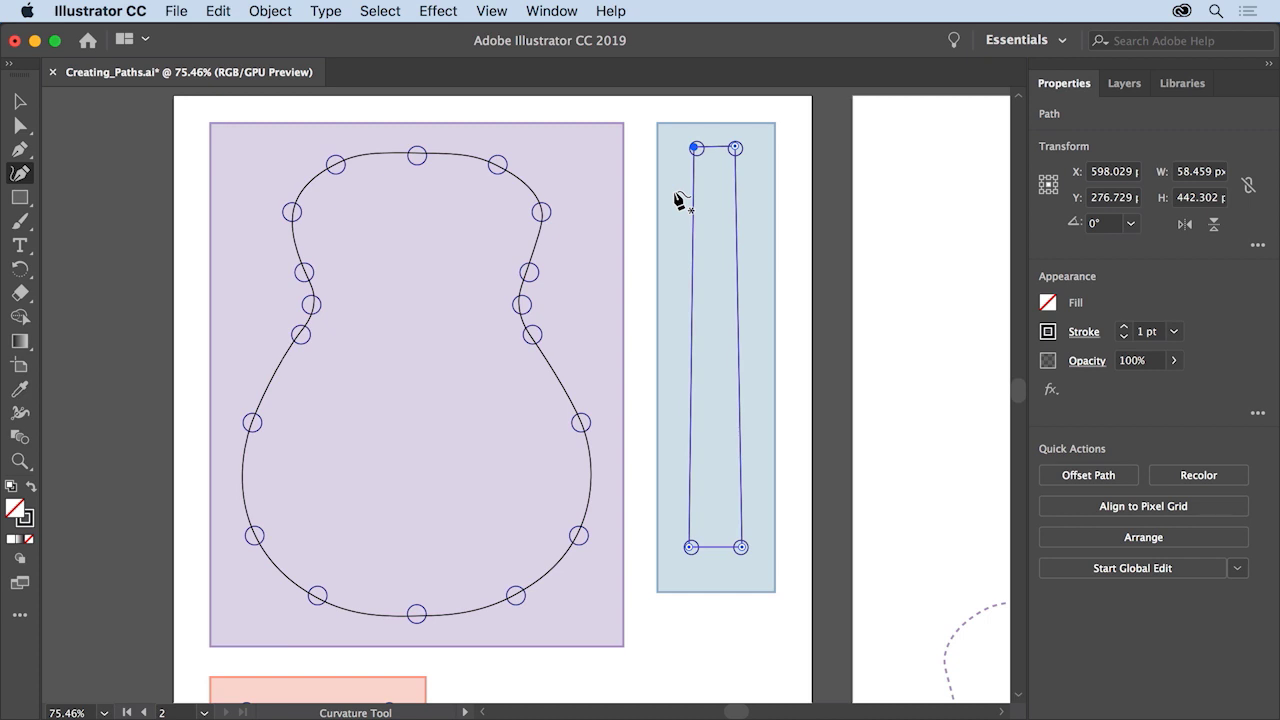
# - Add a Curvature point midway on the lower edge of the red template's rectangle and pull it down to the dashed circle
pyautogui.press('space')
pyautogui.moveTo(445, 503); pyautogui.dragTo(604, 199)
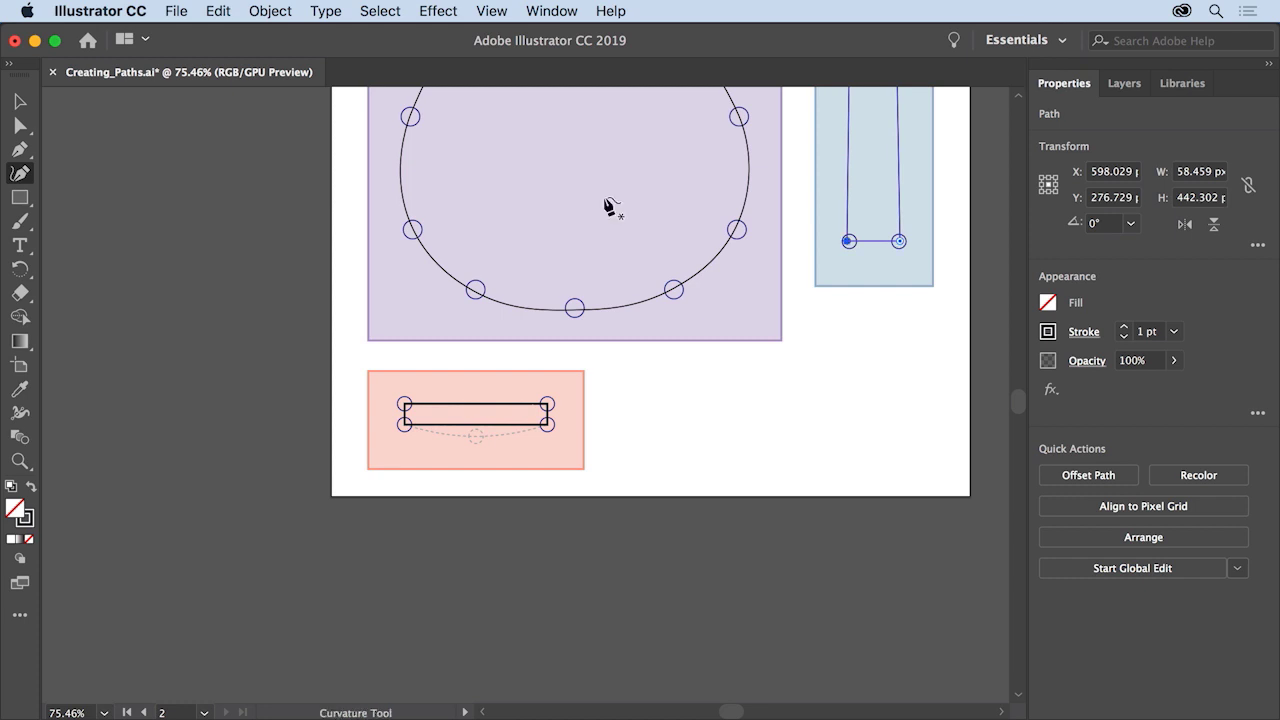
pyautogui.click(27, 462)
pyautogui.moveTo(360, 367); pyautogui.dragTo(544, 384)
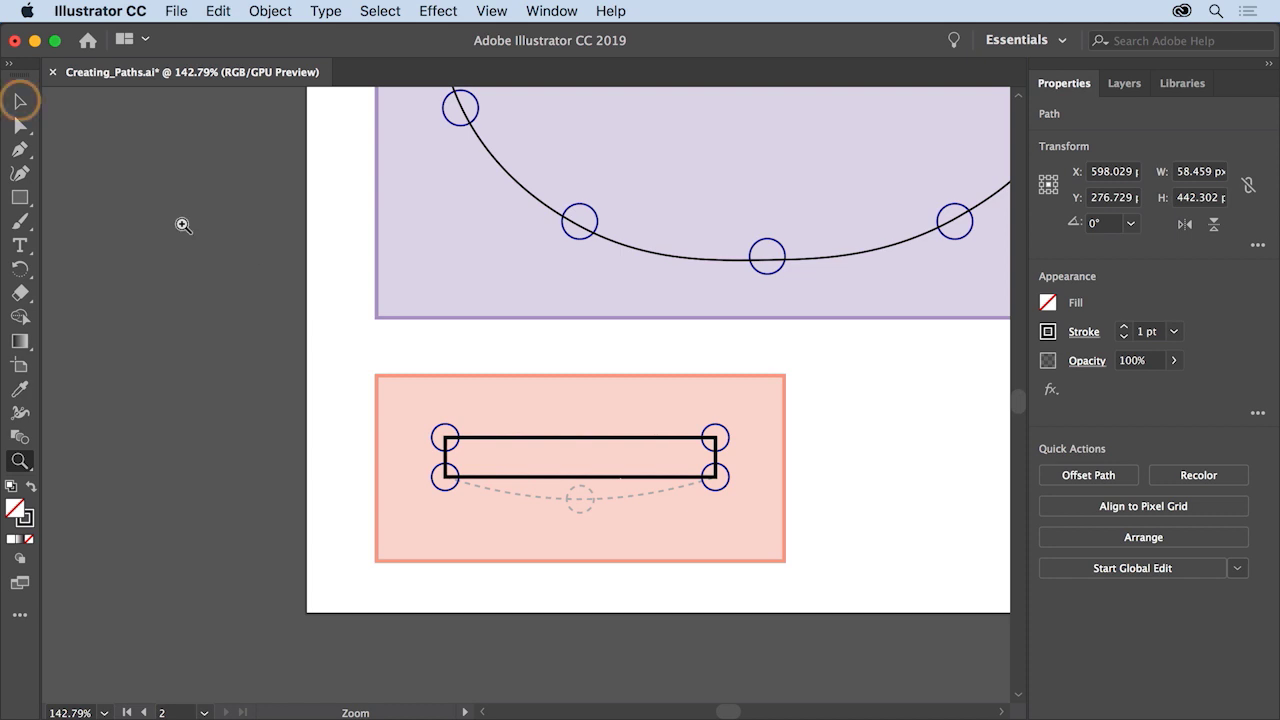
pyautogui.click(20, 101)
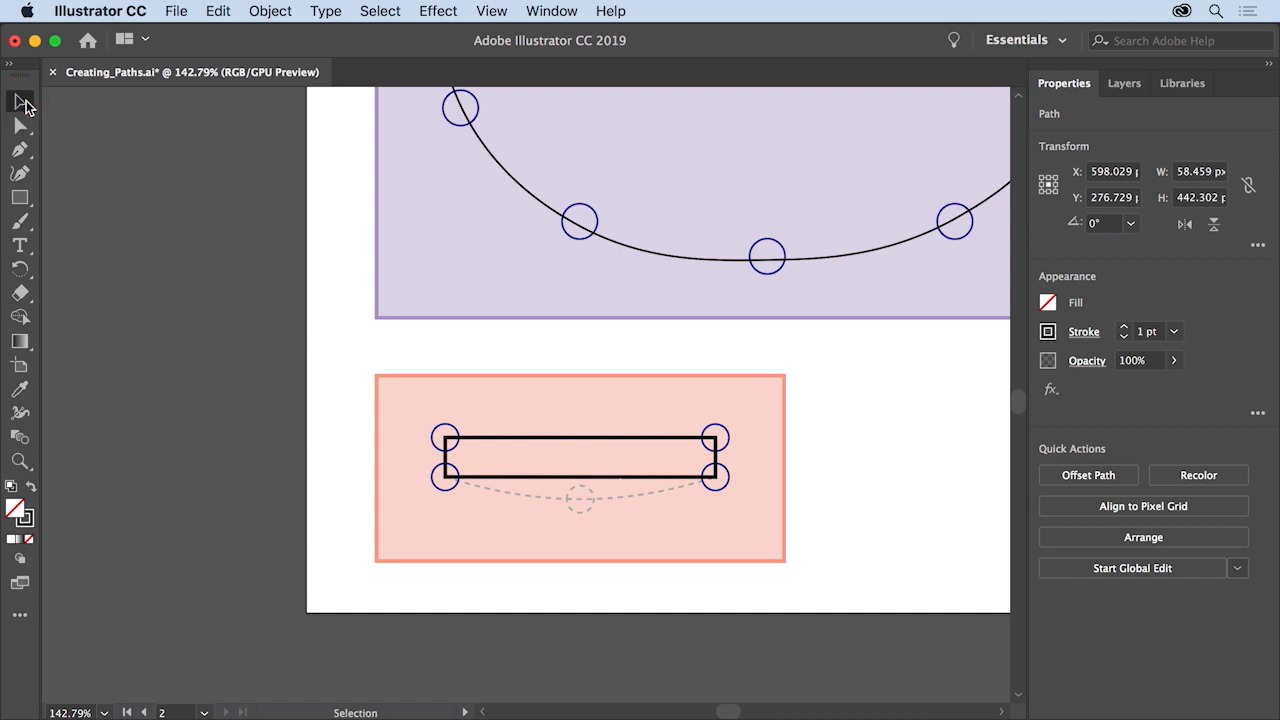
pyautogui.click(514, 439)
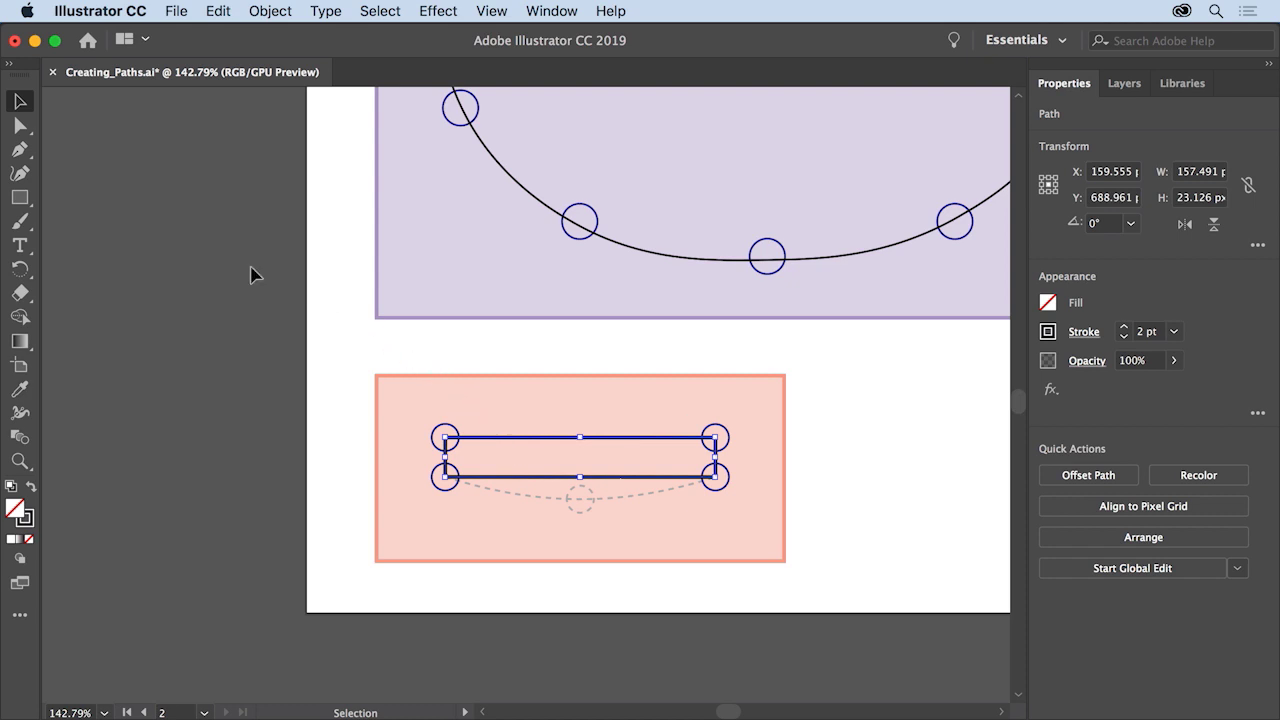
pyautogui.click(22, 174)
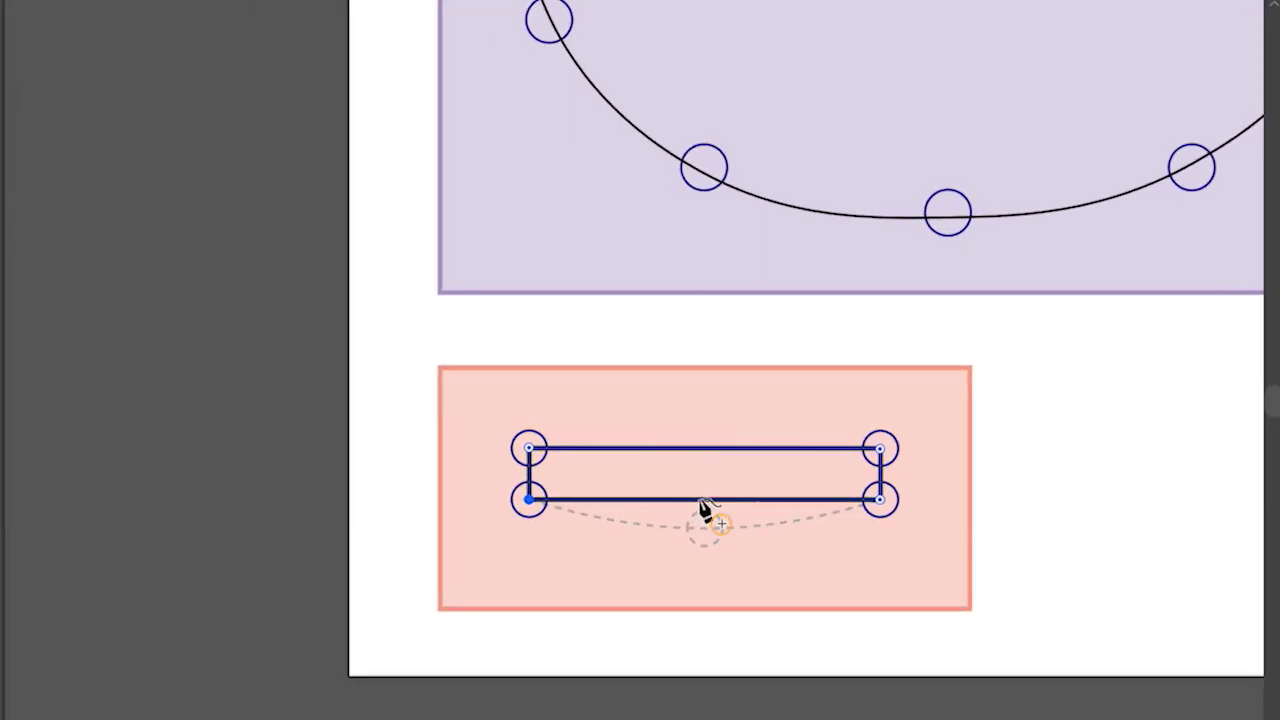
pyautogui.click(700, 498)
pyautogui.moveTo(700, 499); pyautogui.dragTo(705, 529)
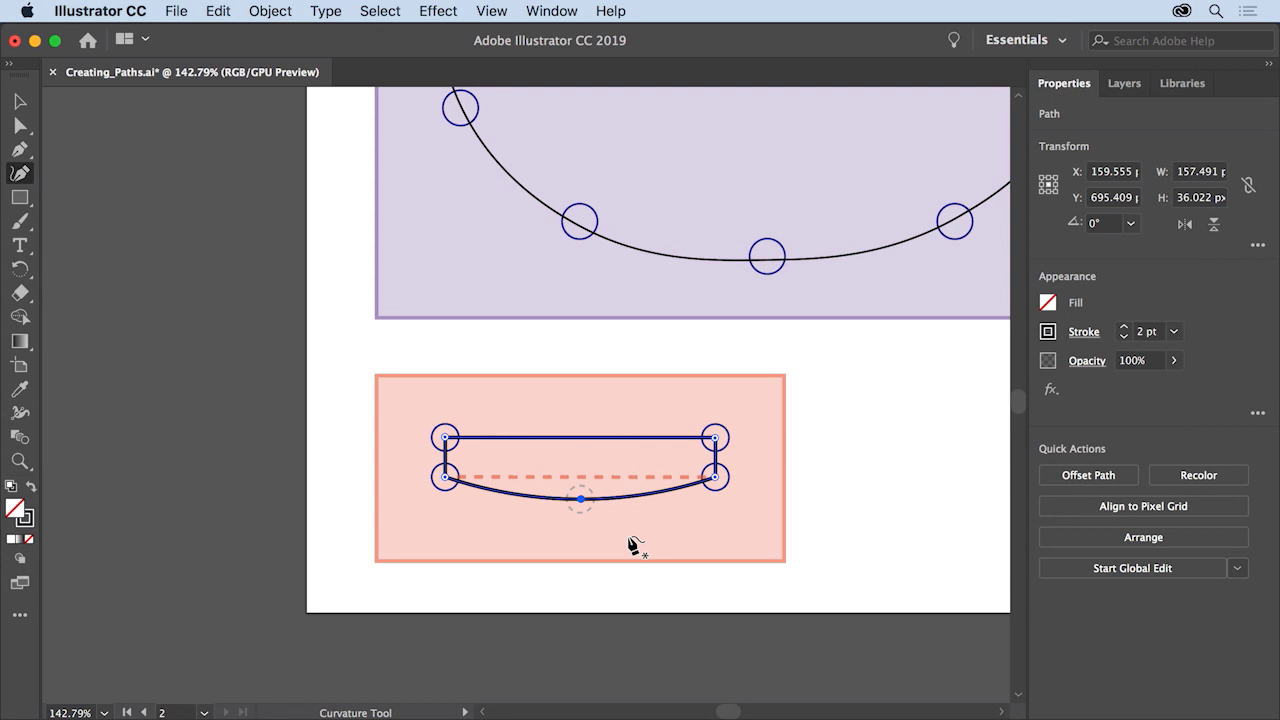
# - Move the drawn guitar body, neck and bridge onto their dashed outlines on the second artboard, and deselect
pyautogui.click(500, 11)
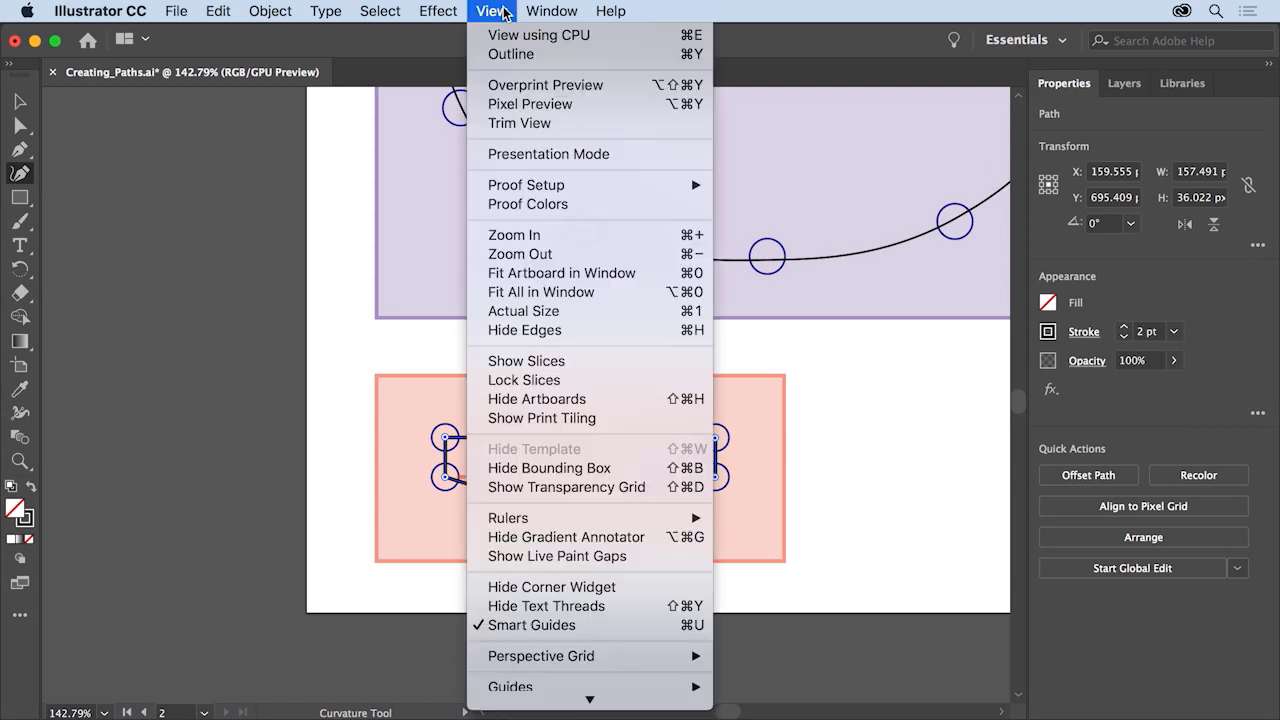
pyautogui.click(590, 292)
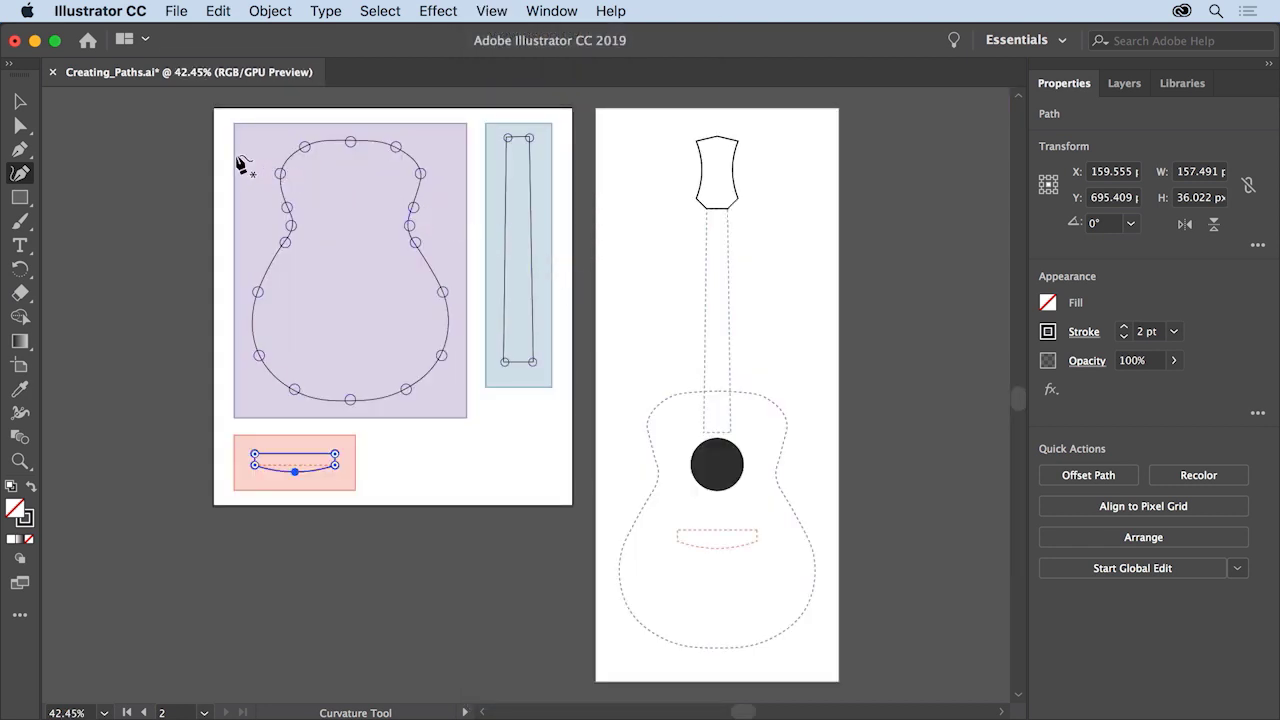
pyautogui.click(20, 102)
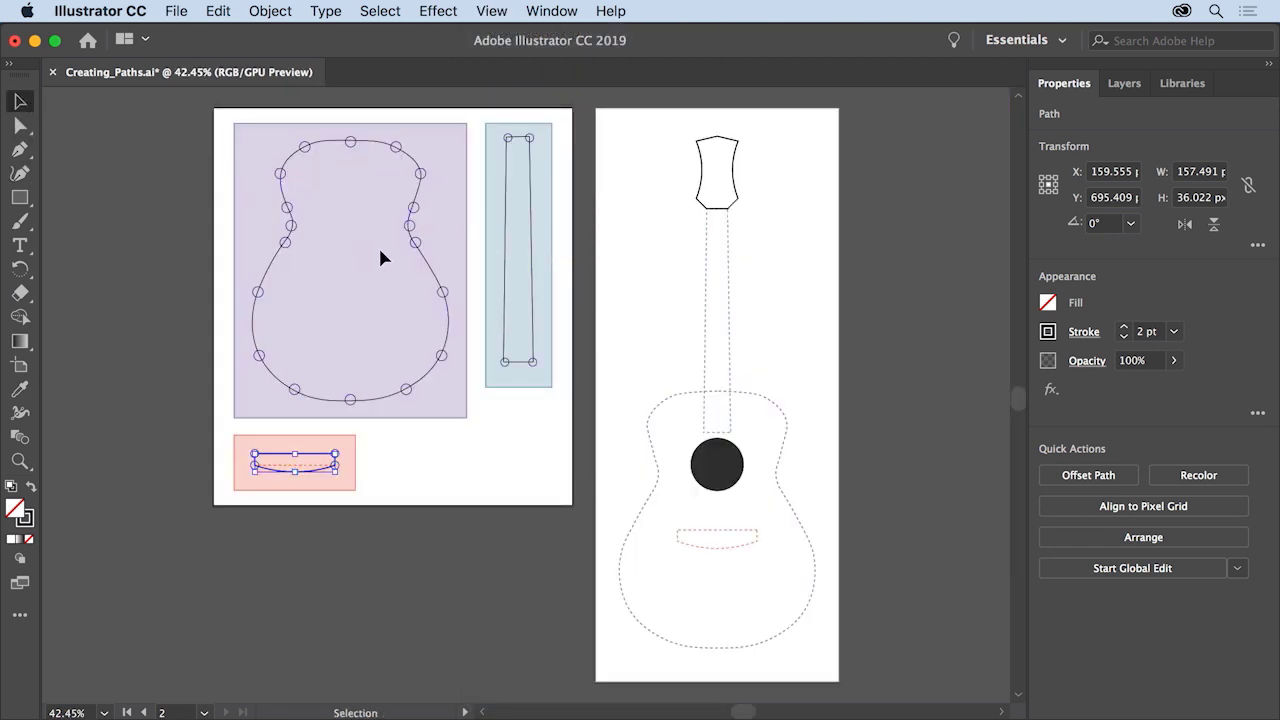
pyautogui.moveTo(431, 280); pyautogui.dragTo(799, 519)
pyautogui.moveTo(537, 309); pyautogui.dragTo(735, 380)
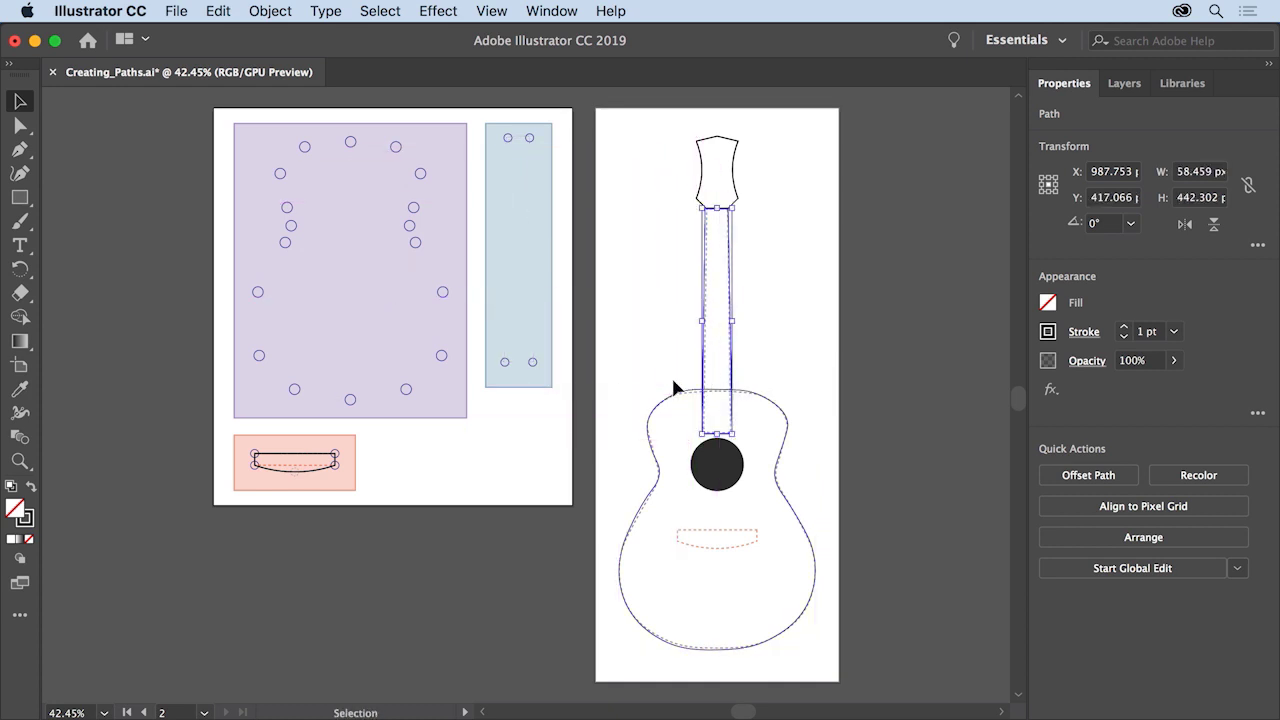
pyautogui.moveTo(334, 477); pyautogui.dragTo(730, 545)
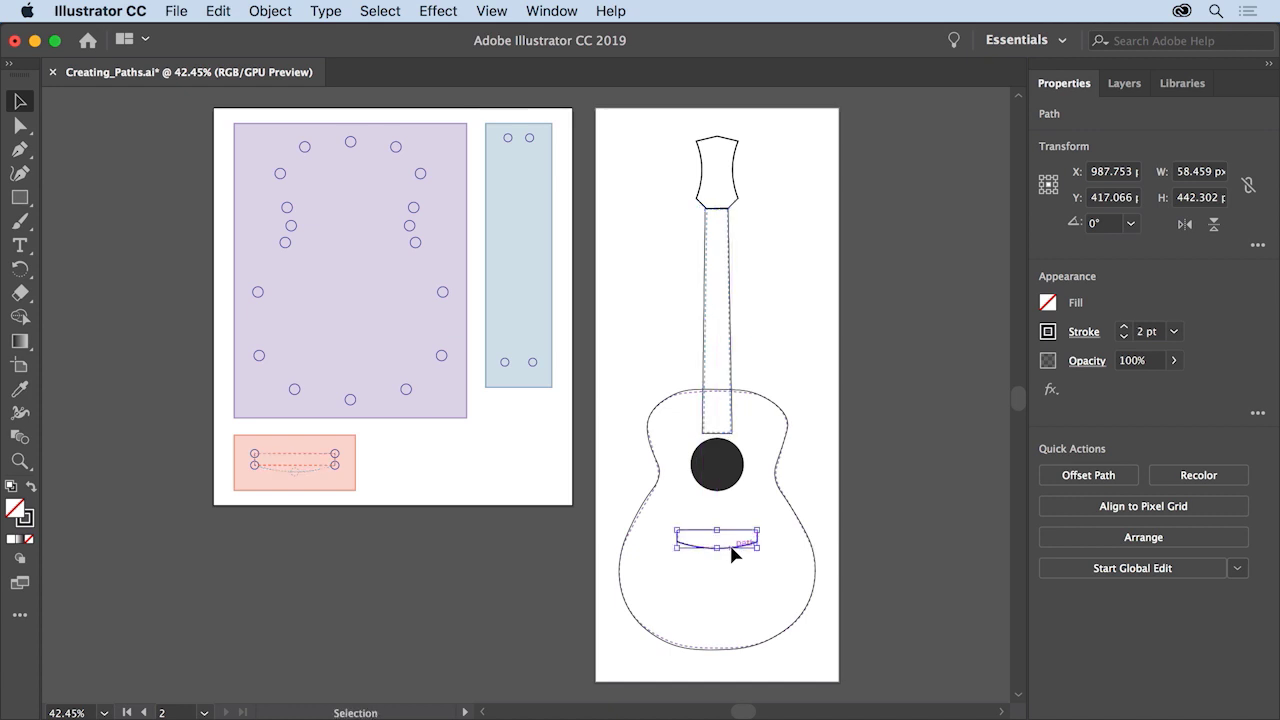
pyautogui.click(897, 453)
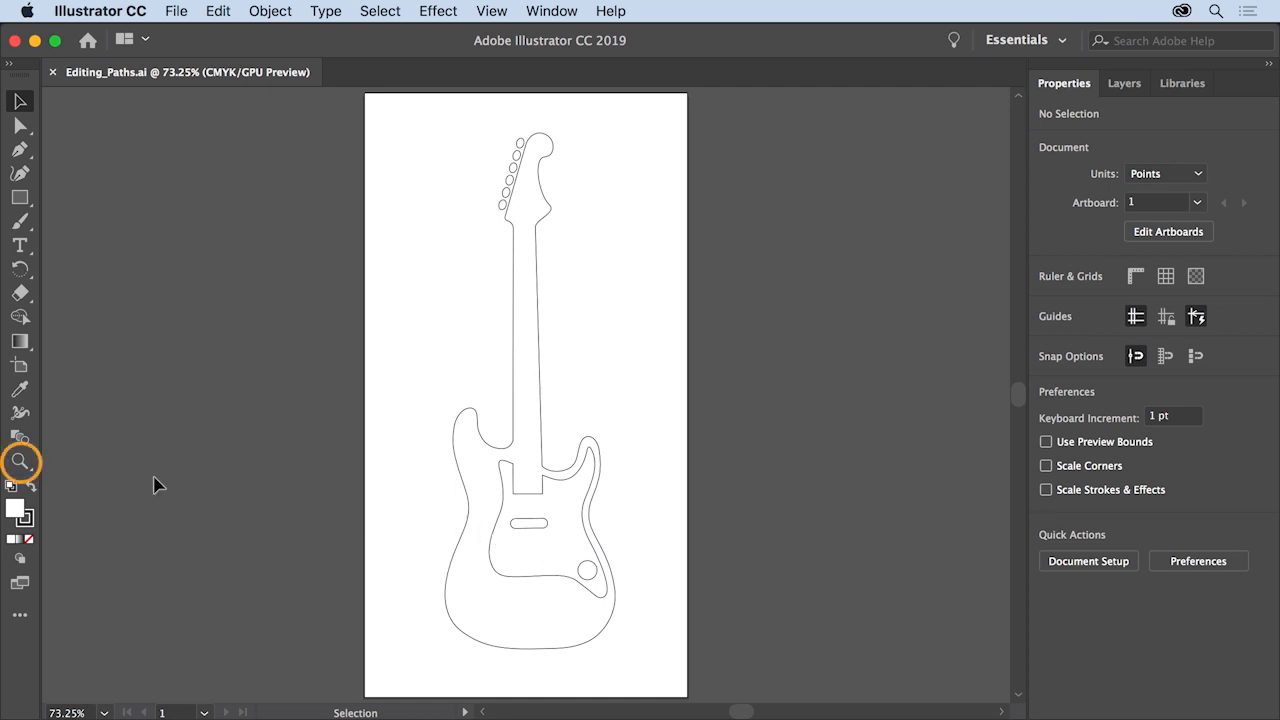
# - In Editing_Paths.ai, reshape the pickguard's circle by moving its left anchor point outward and its top anchor point up and left
pyautogui.click(28, 462)
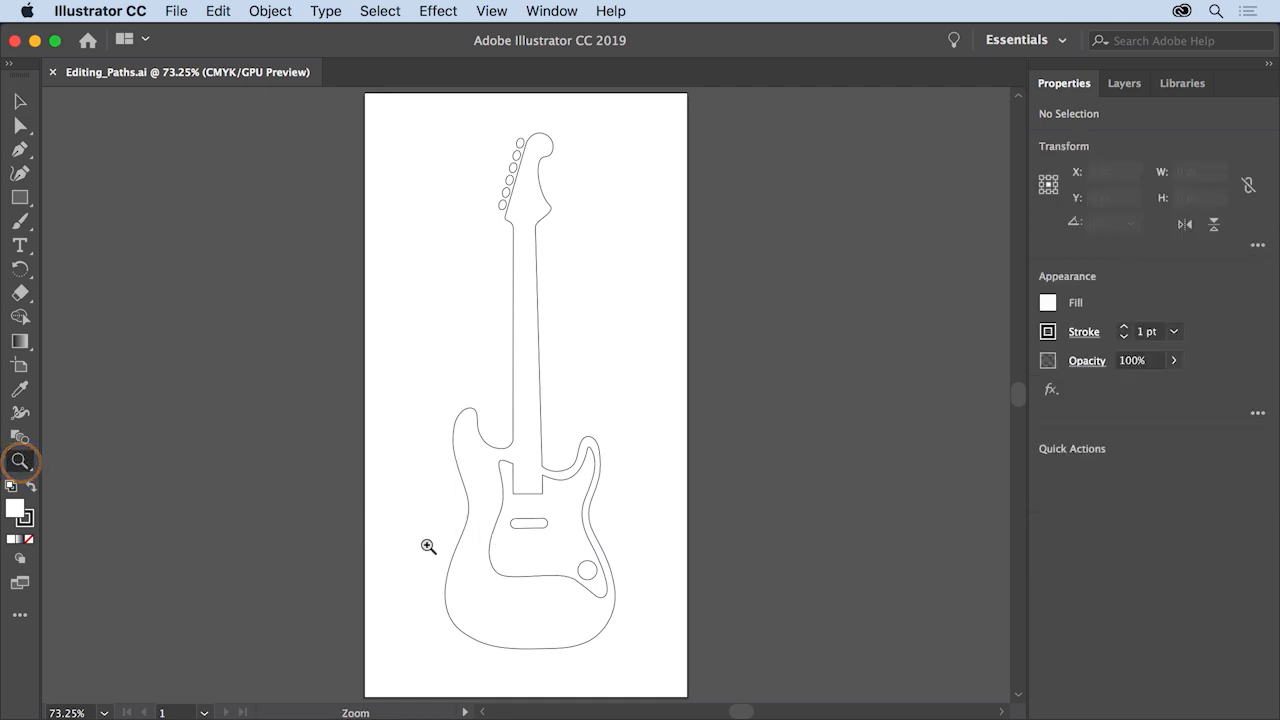
pyautogui.moveTo(620, 627); pyautogui.dragTo(944, 667)
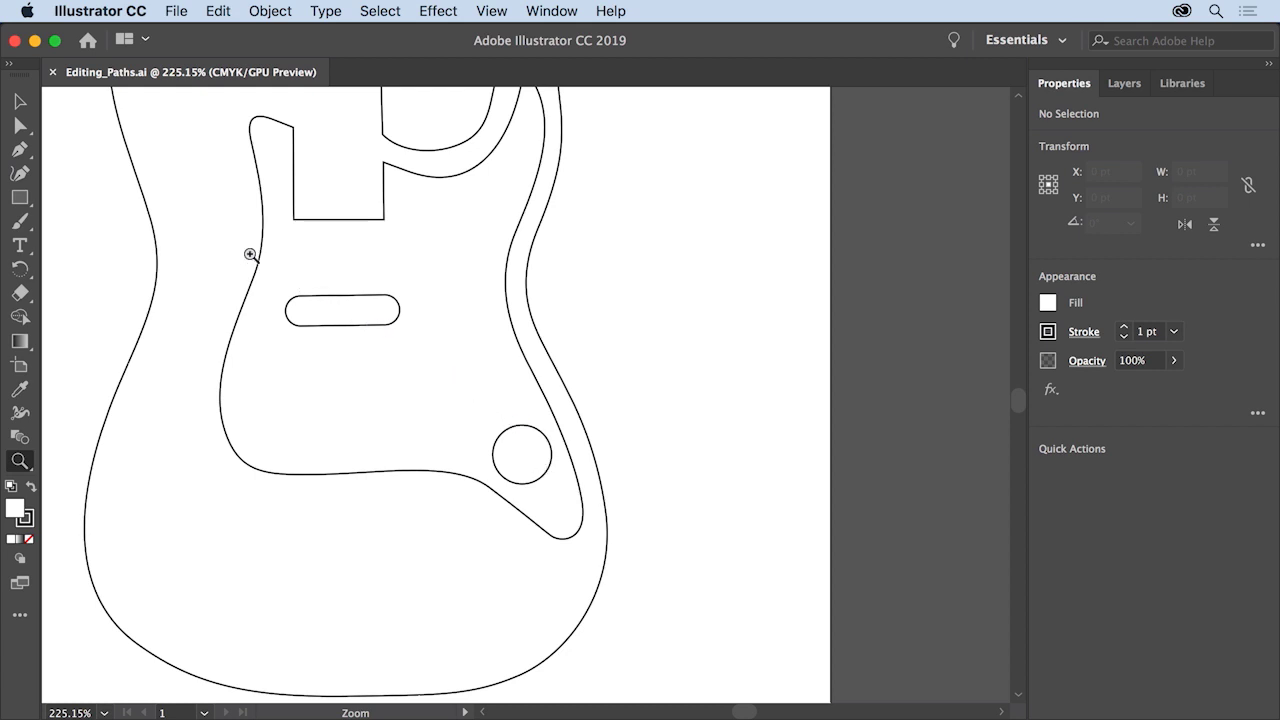
pyautogui.click(21, 127)
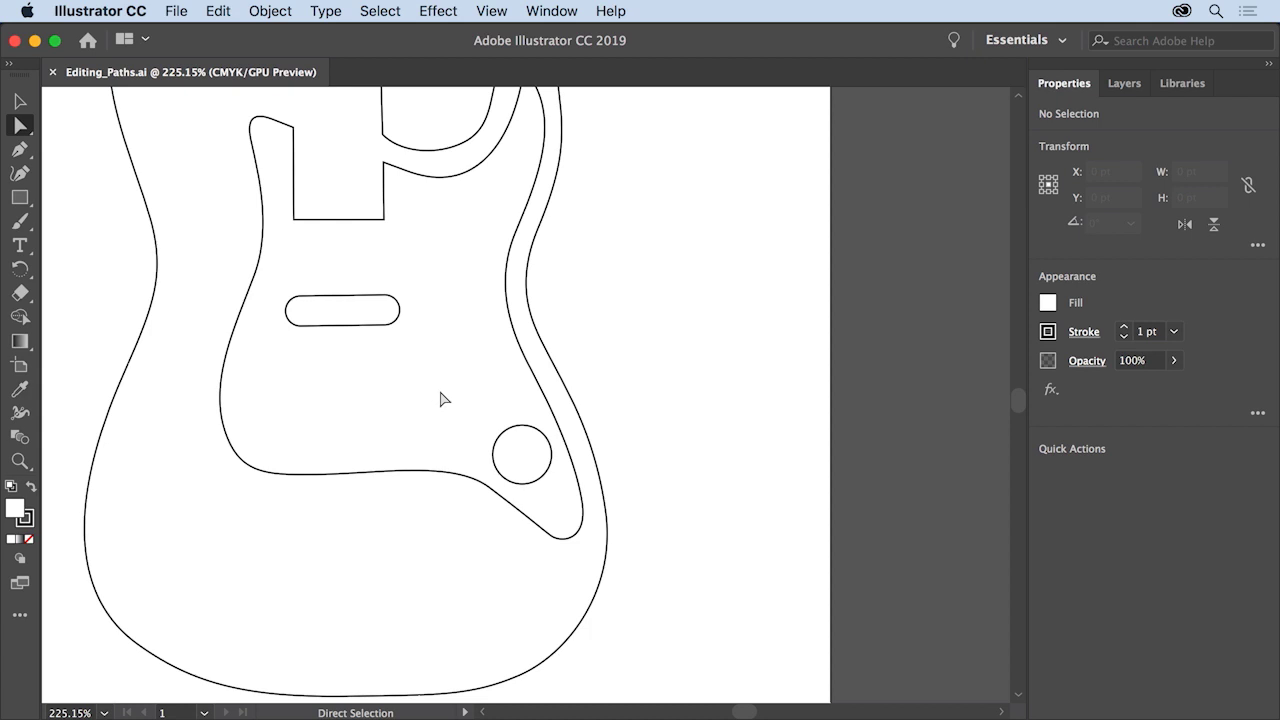
pyautogui.click(505, 441)
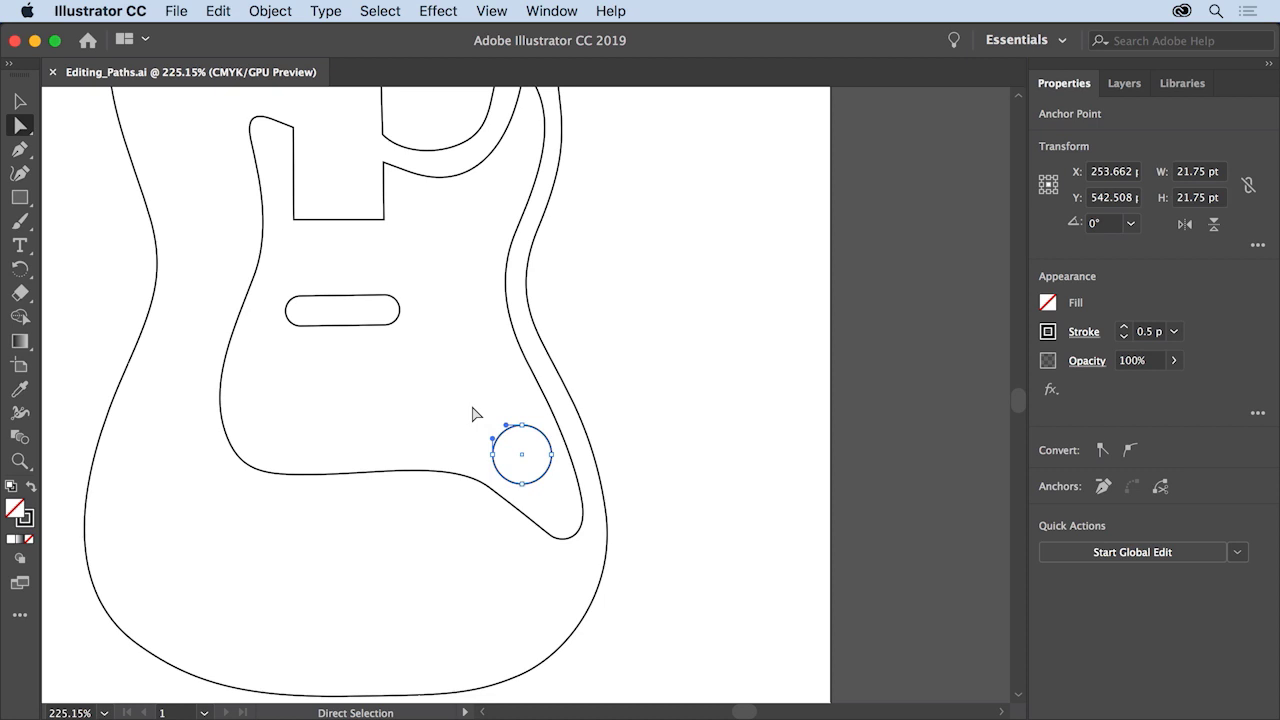
pyautogui.moveTo(493, 454); pyautogui.dragTo(494, 454)
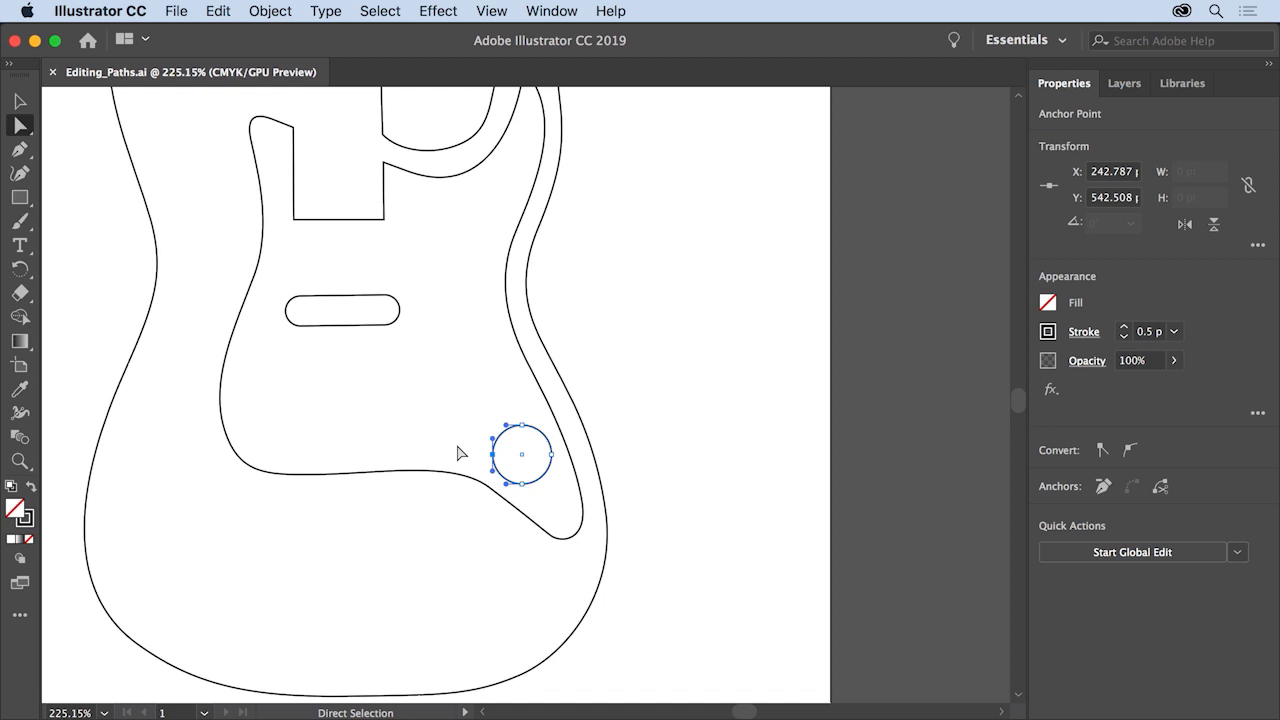
pyautogui.moveTo(492, 454); pyautogui.dragTo(511, 414)
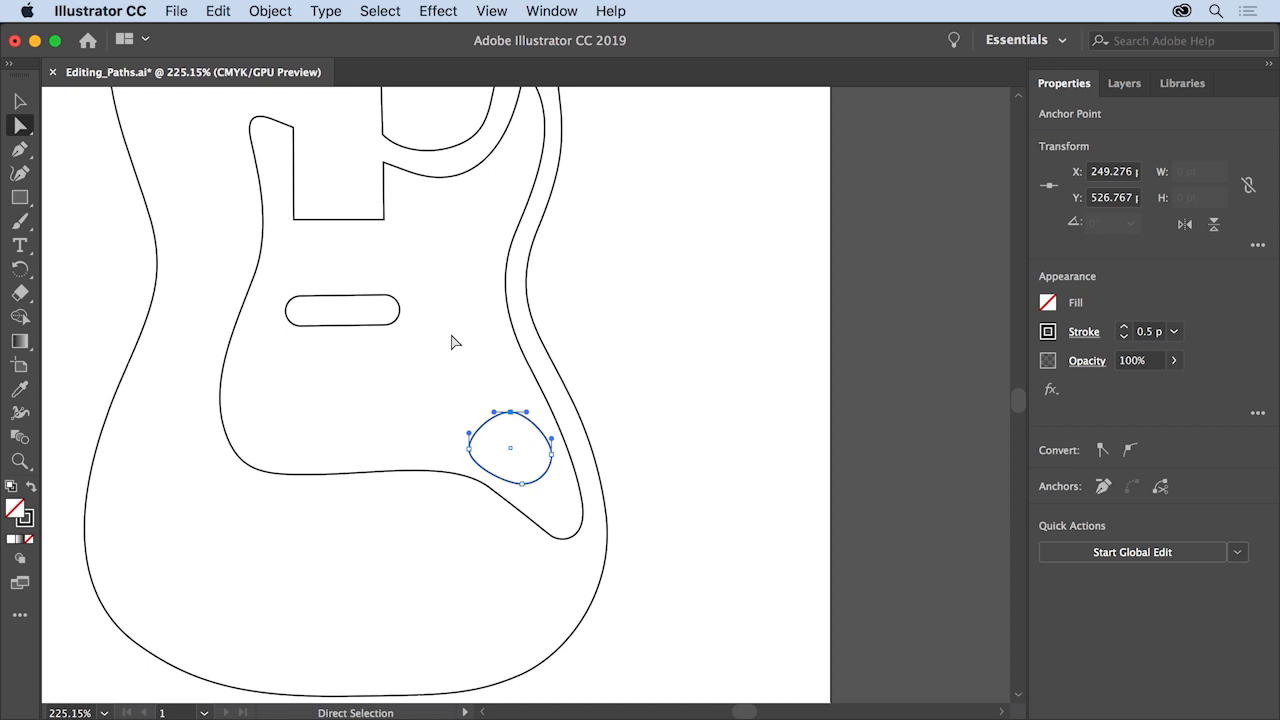
# - Bend the inner curve on the right side of the headstock deeper inward with the Direct Selection tool
pyautogui.press('space')
pyautogui.moveTo(423, 124); pyautogui.dragTo(557, 704)
pyautogui.moveTo(548, 92); pyautogui.dragTo(537, 601)
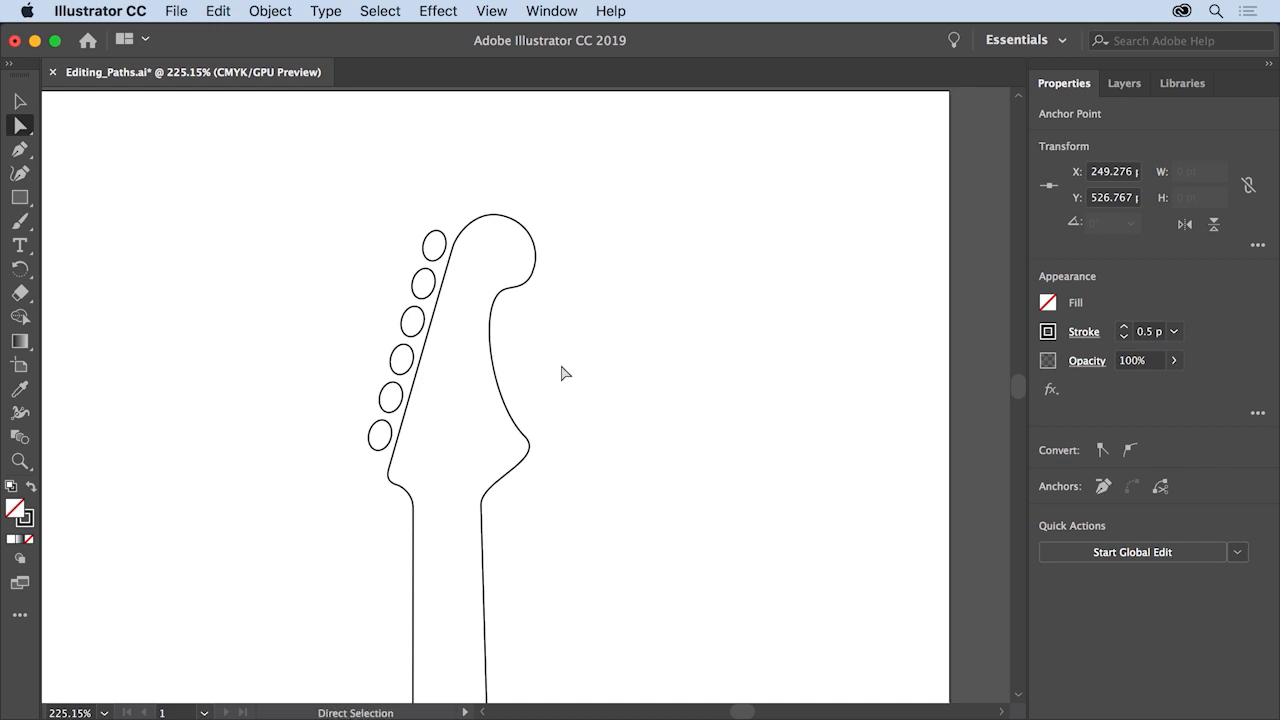
pyautogui.click(492, 11)
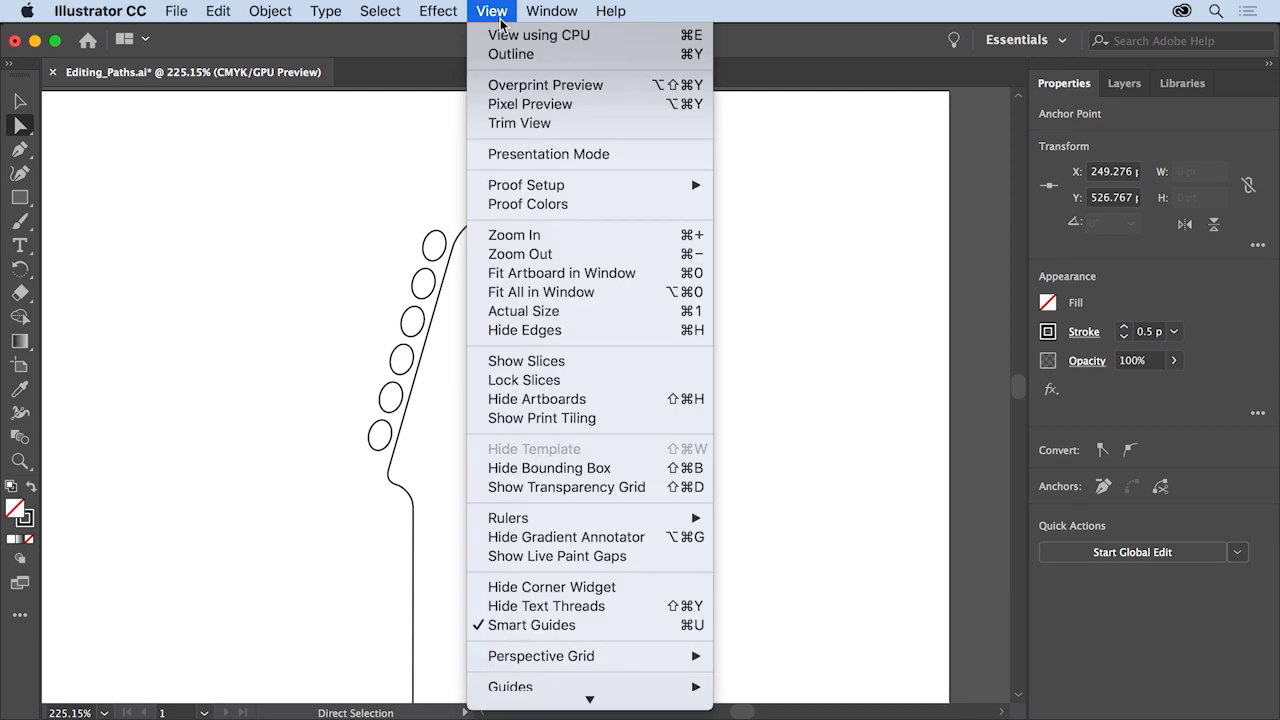
pyautogui.click(577, 259)
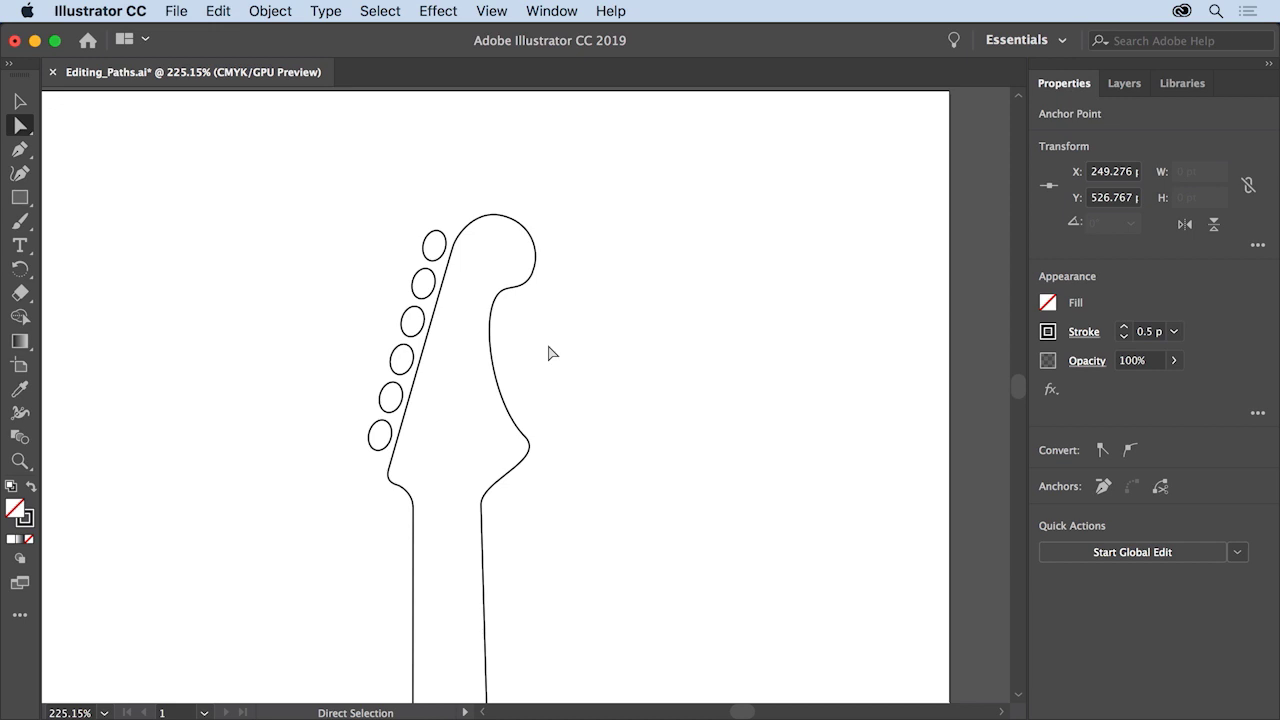
pyautogui.click(497, 376)
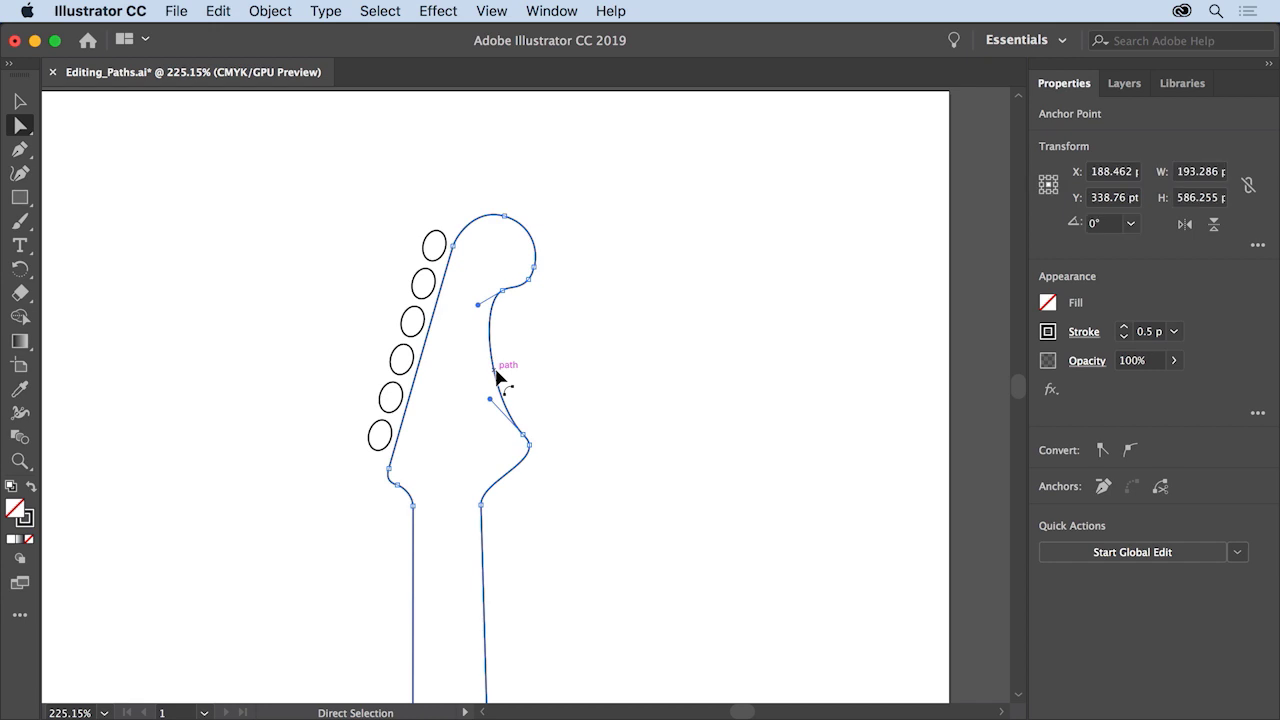
pyautogui.click(497, 376)
pyautogui.moveTo(503, 374); pyautogui.dragTo(476, 403)
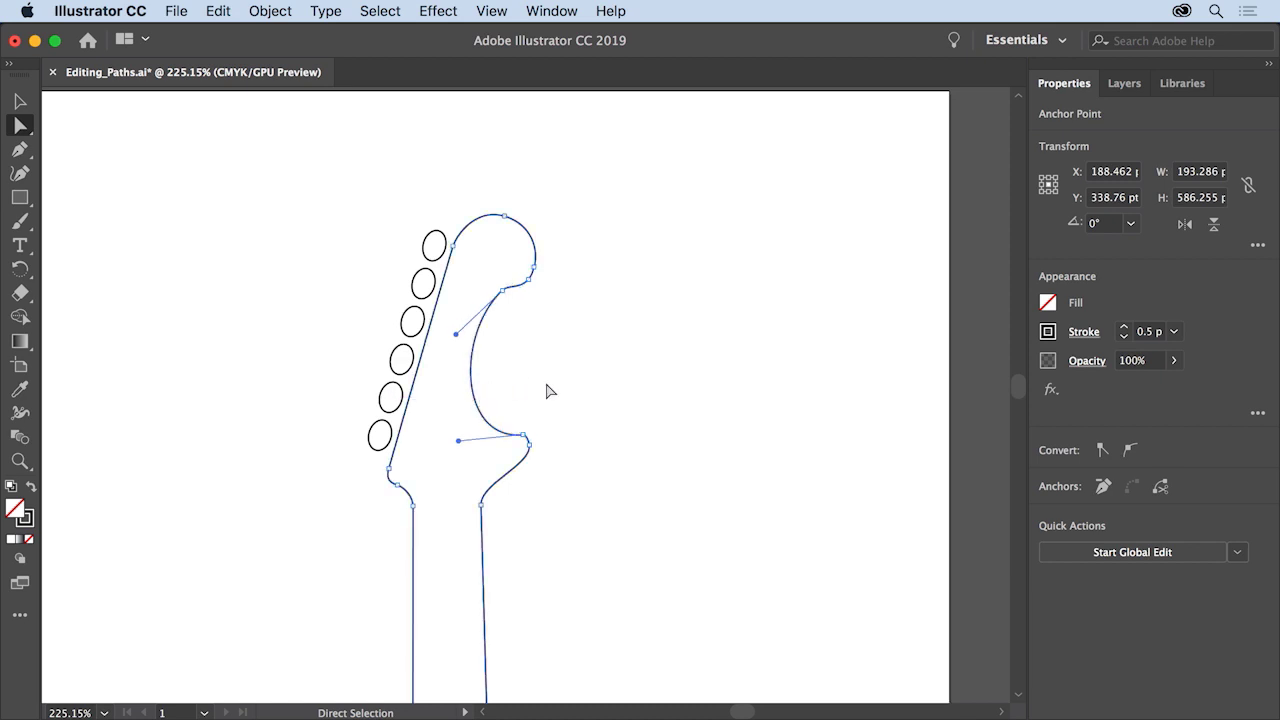
# - Bend the pickguard's upper left curve slightly inward and move the bottom edge of its neck notch down
pyautogui.press('space')
pyautogui.moveTo(490, 658); pyautogui.dragTo(479, 112)
pyautogui.moveTo(456, 648); pyautogui.dragTo(466, 214)
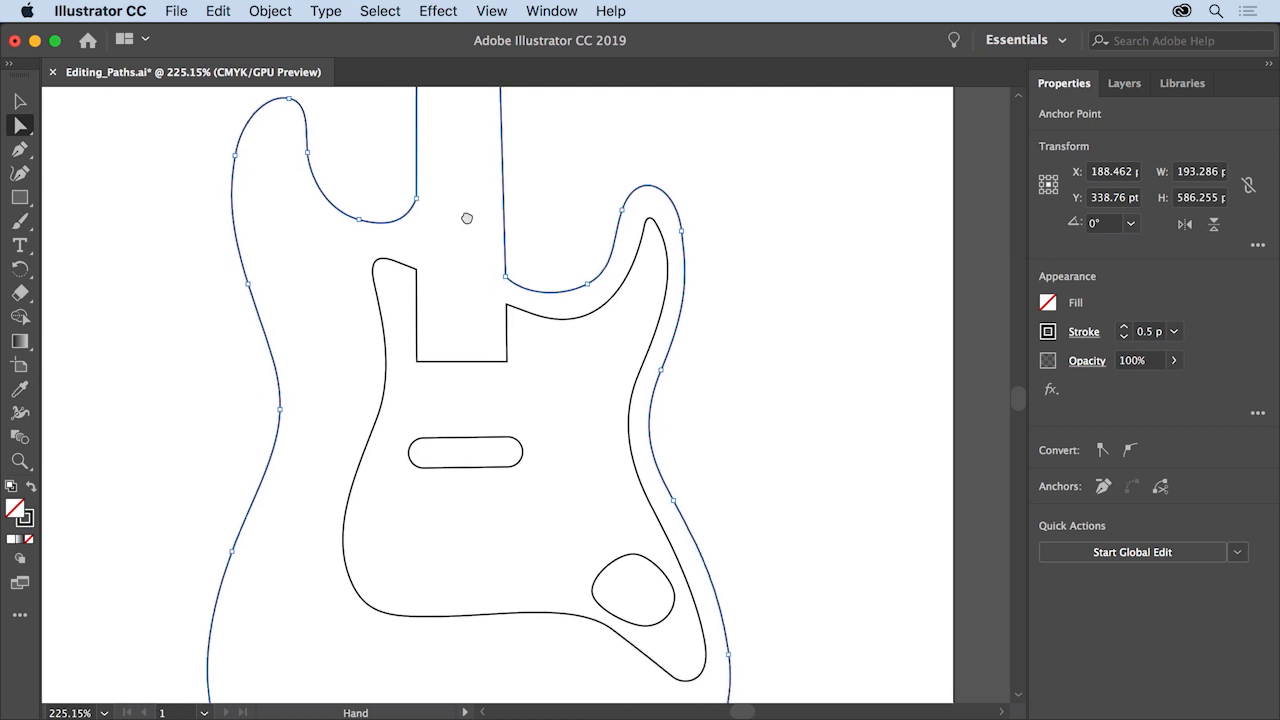
pyautogui.click(476, 358)
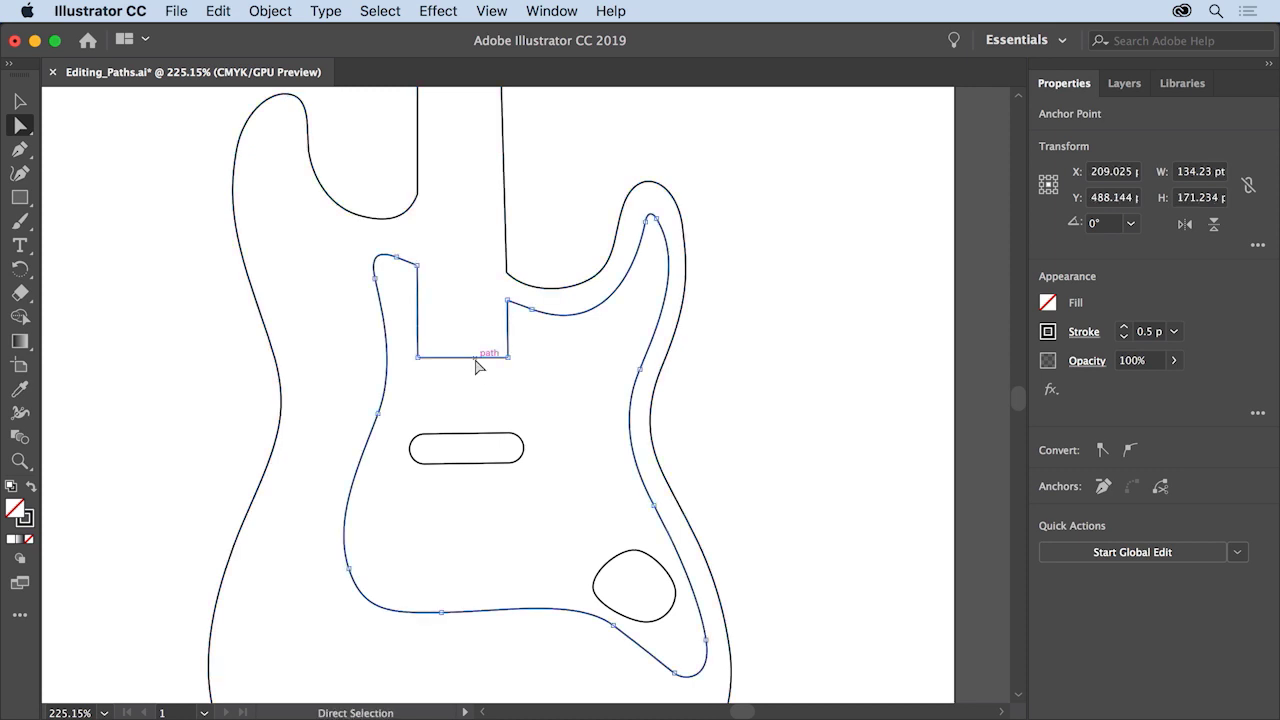
pyautogui.click(389, 352)
pyautogui.moveTo(390, 355)
pyautogui.mouseDown()
pyautogui.moveTo(369, 357)
pyautogui.moveTo(398, 357)
pyautogui.mouseUp()
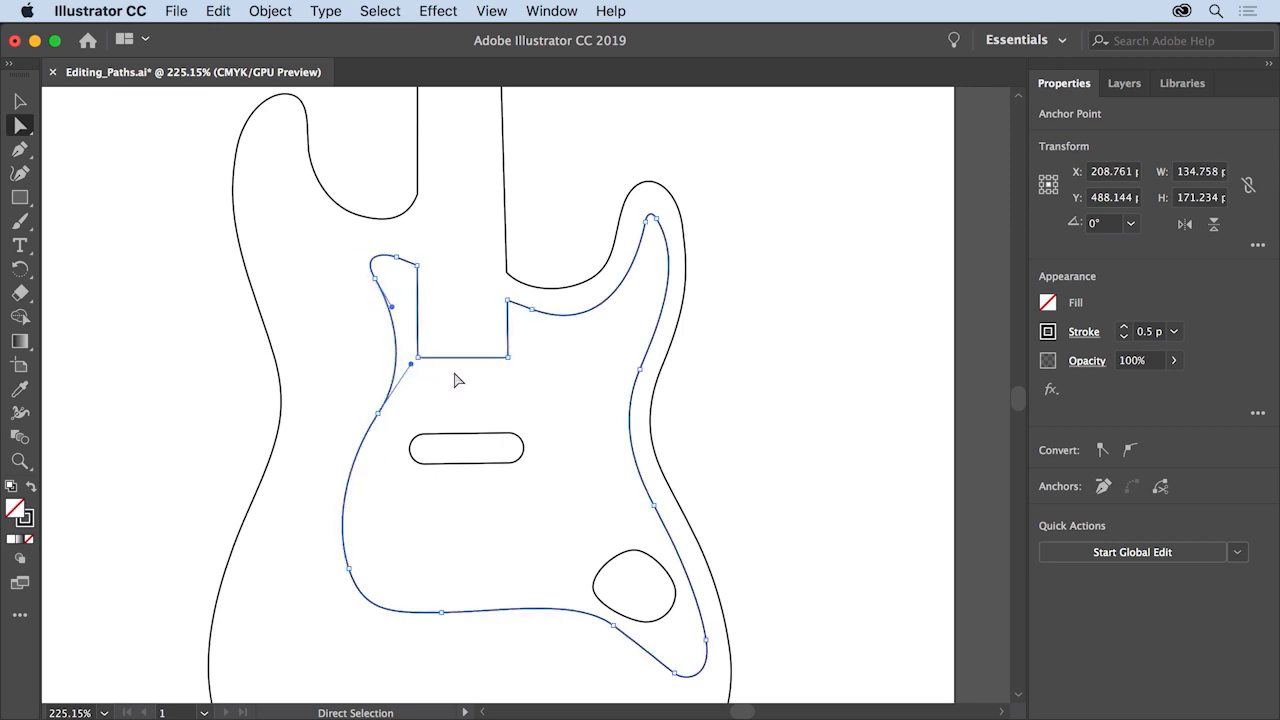
pyautogui.moveTo(459, 363)
pyautogui.mouseDown()
pyautogui.moveTo(500, 380)
pyautogui.moveTo(490, 393)
pyautogui.moveTo(458, 385)
pyautogui.mouseUp()
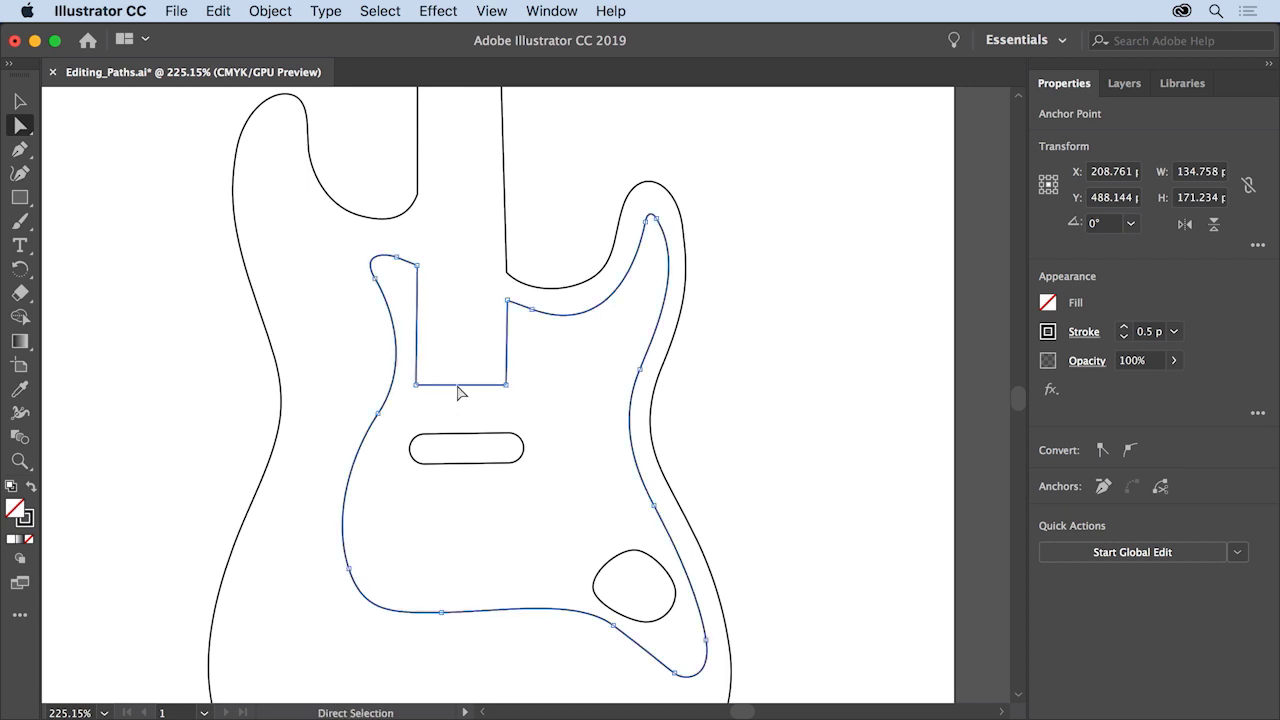
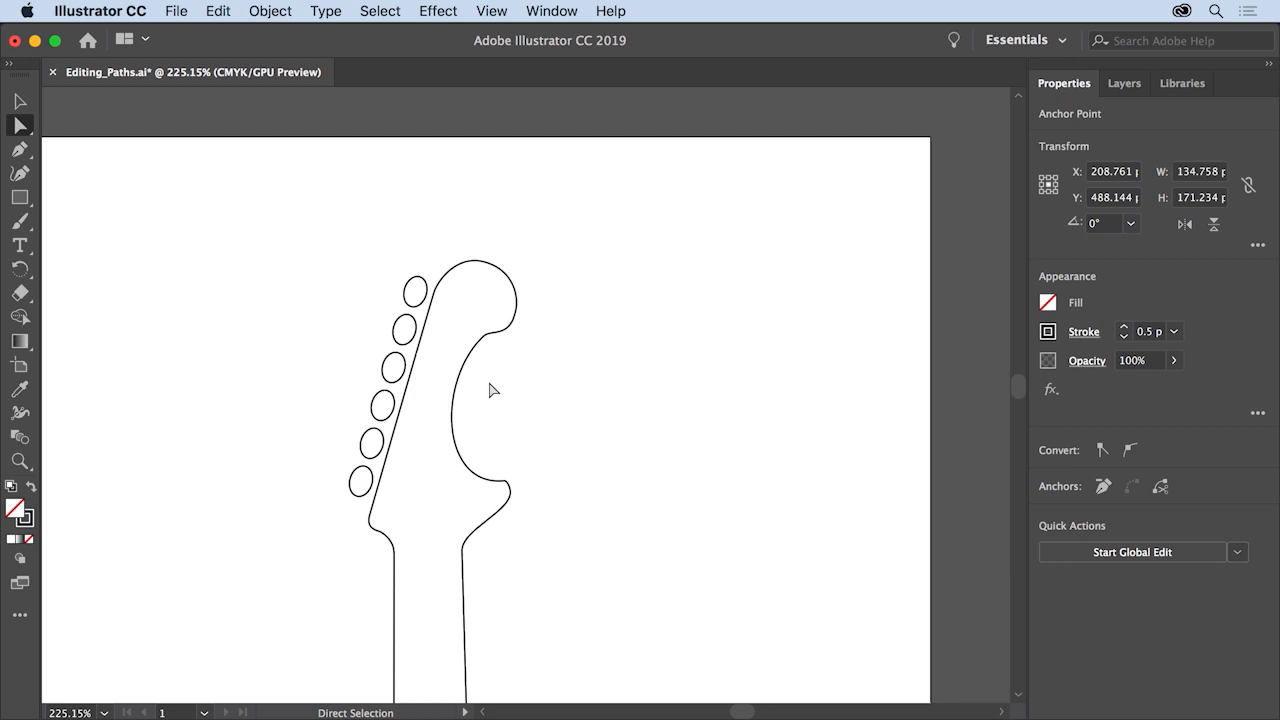
# - With the Curvature tool, convert the headstock's anchor point at the upper end of its inner right curve to a corner
pyautogui.click(20, 175)
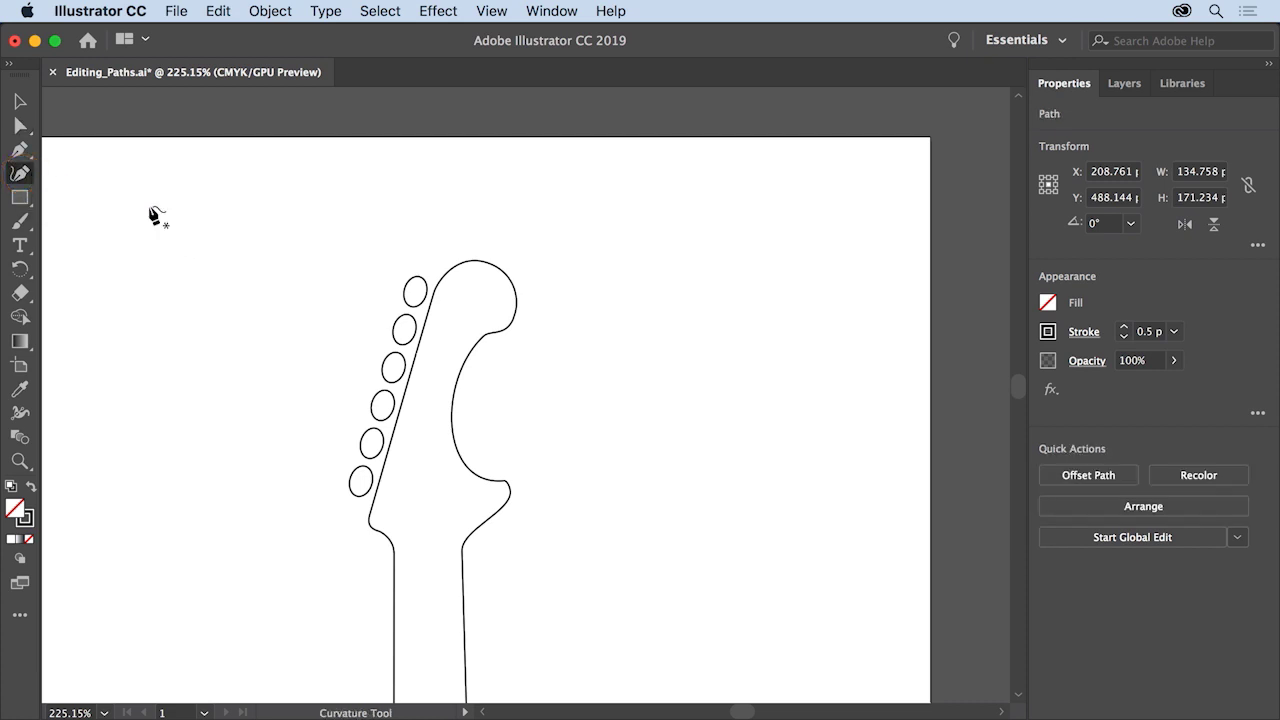
pyautogui.click(458, 380)
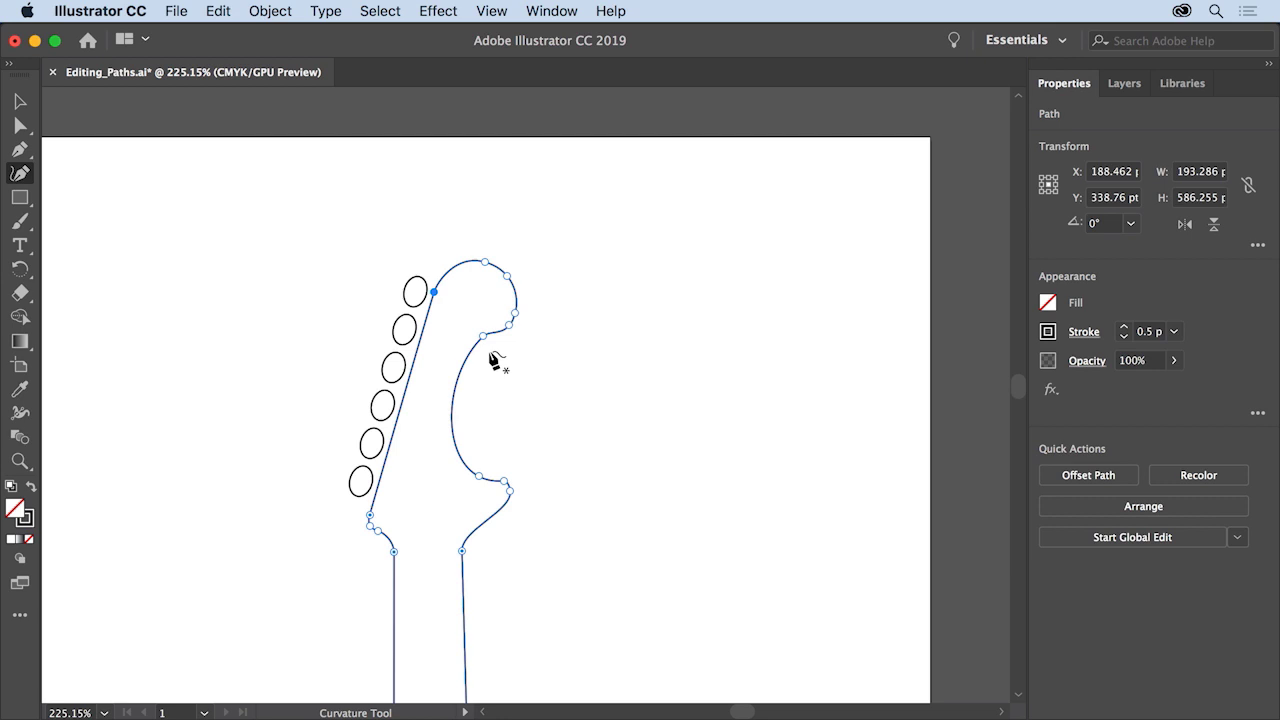
pyautogui.click(484, 338)
pyautogui.doubleClick(484, 338)
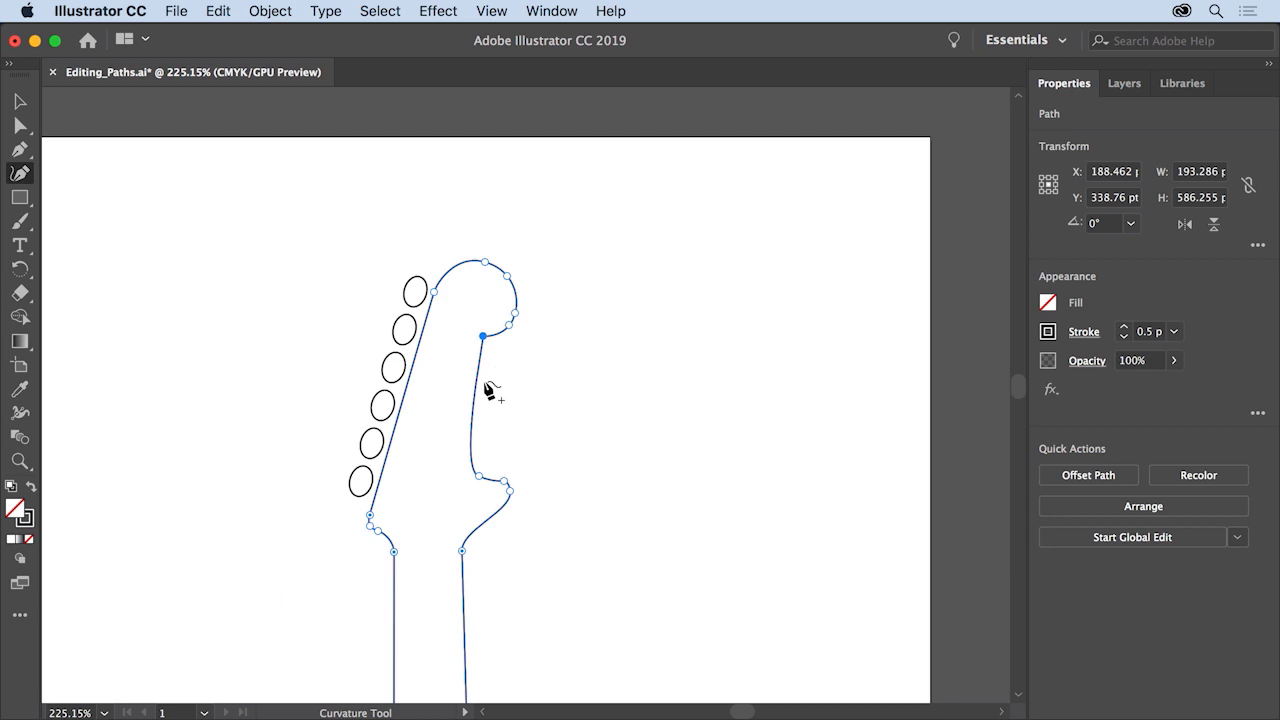
# - Add two anchor points along the headstock's inner right edge, pull the upper one outward and the lower one inward, and deselect
pyautogui.click(477, 384)
pyautogui.click(477, 380)
pyautogui.moveTo(477, 380); pyautogui.dragTo(491, 394)
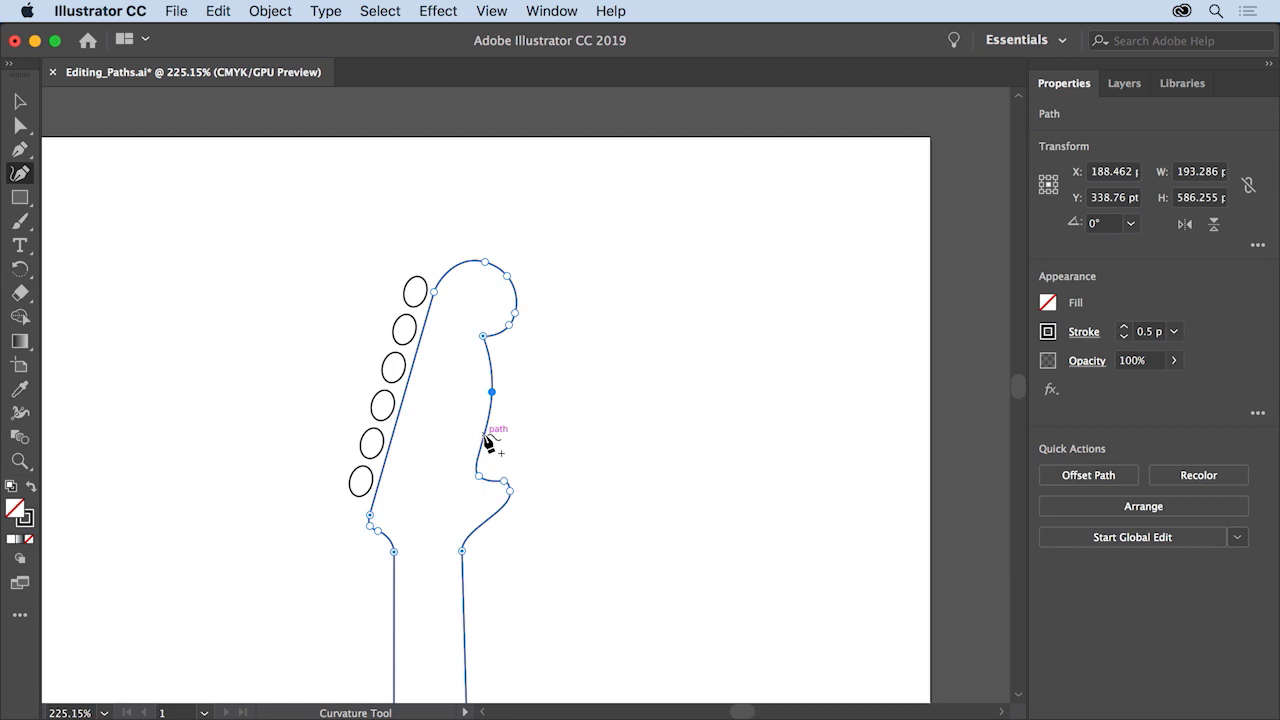
pyautogui.click(484, 433)
pyautogui.moveTo(484, 433); pyautogui.dragTo(458, 424)
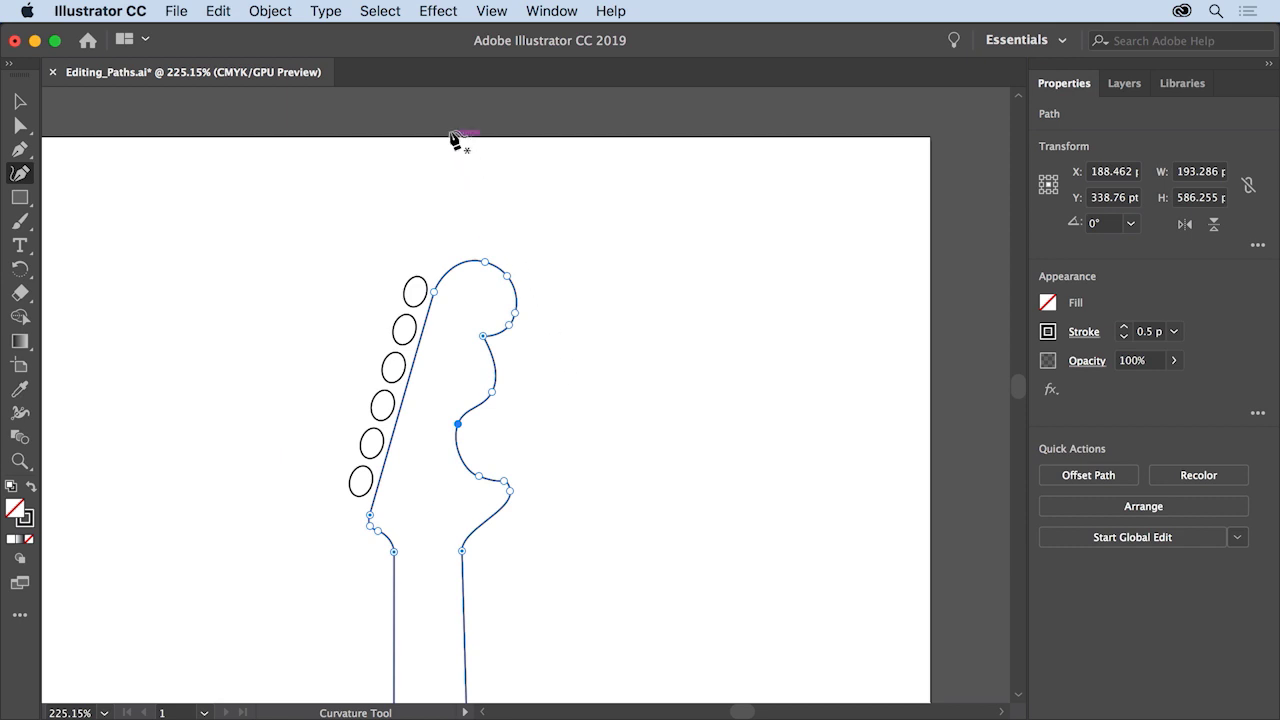
pyautogui.click(388, 11)
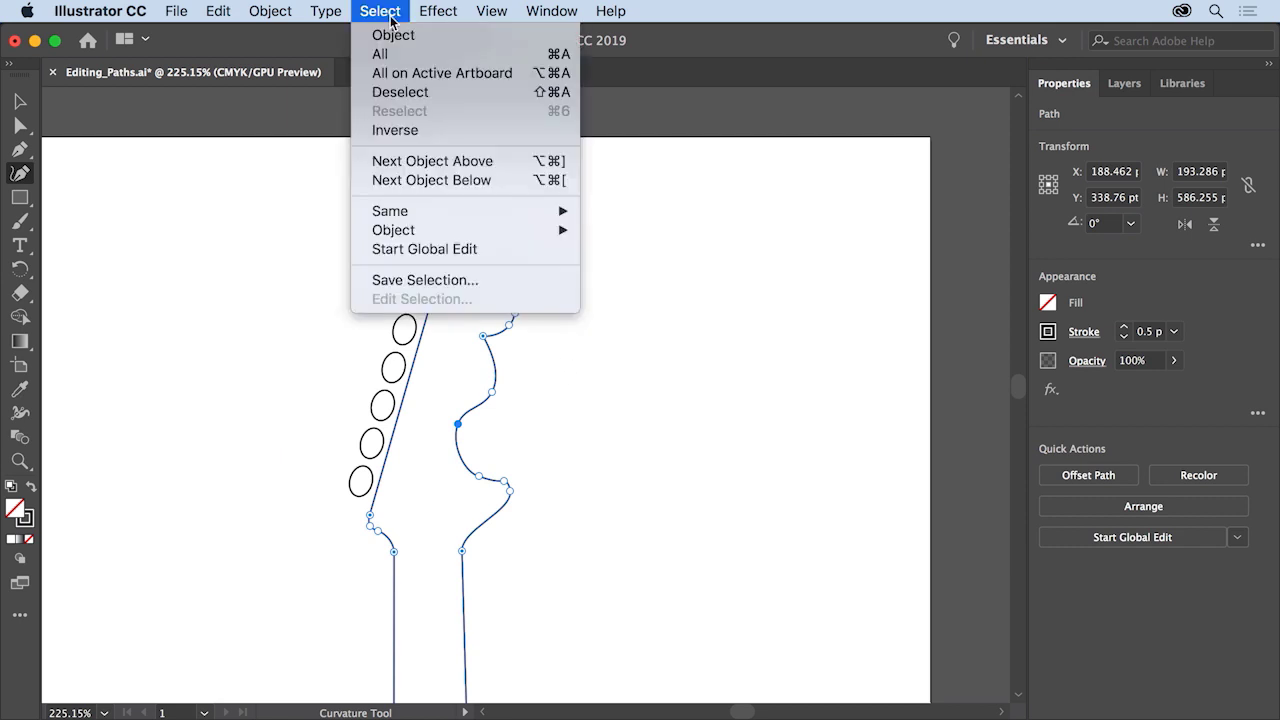
pyautogui.click(436, 92)
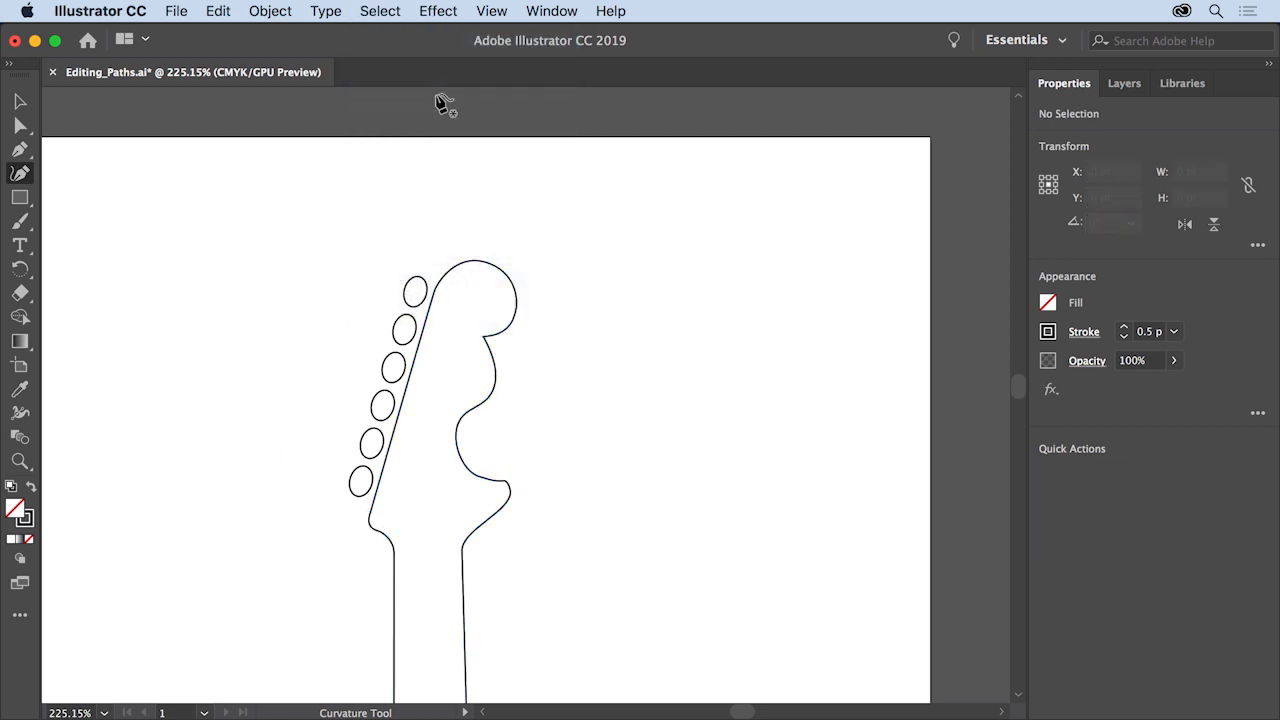
pyautogui.click(489, 11)
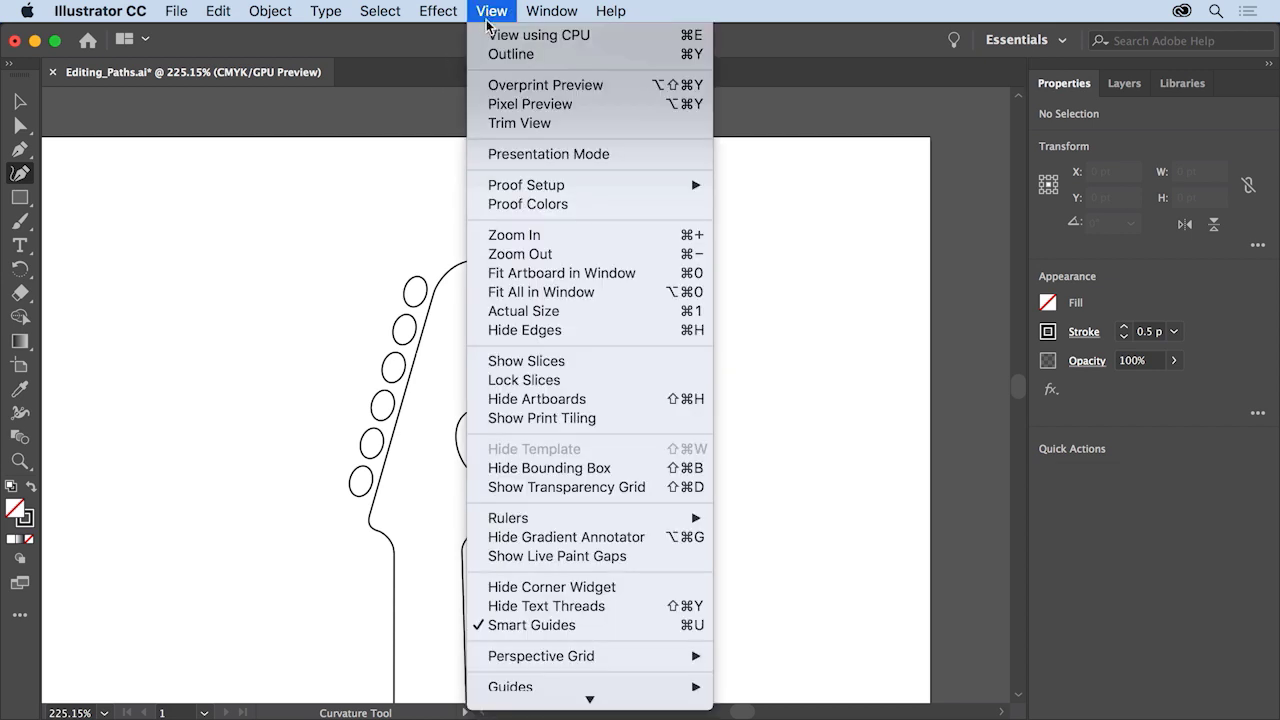
pyautogui.click(630, 273)
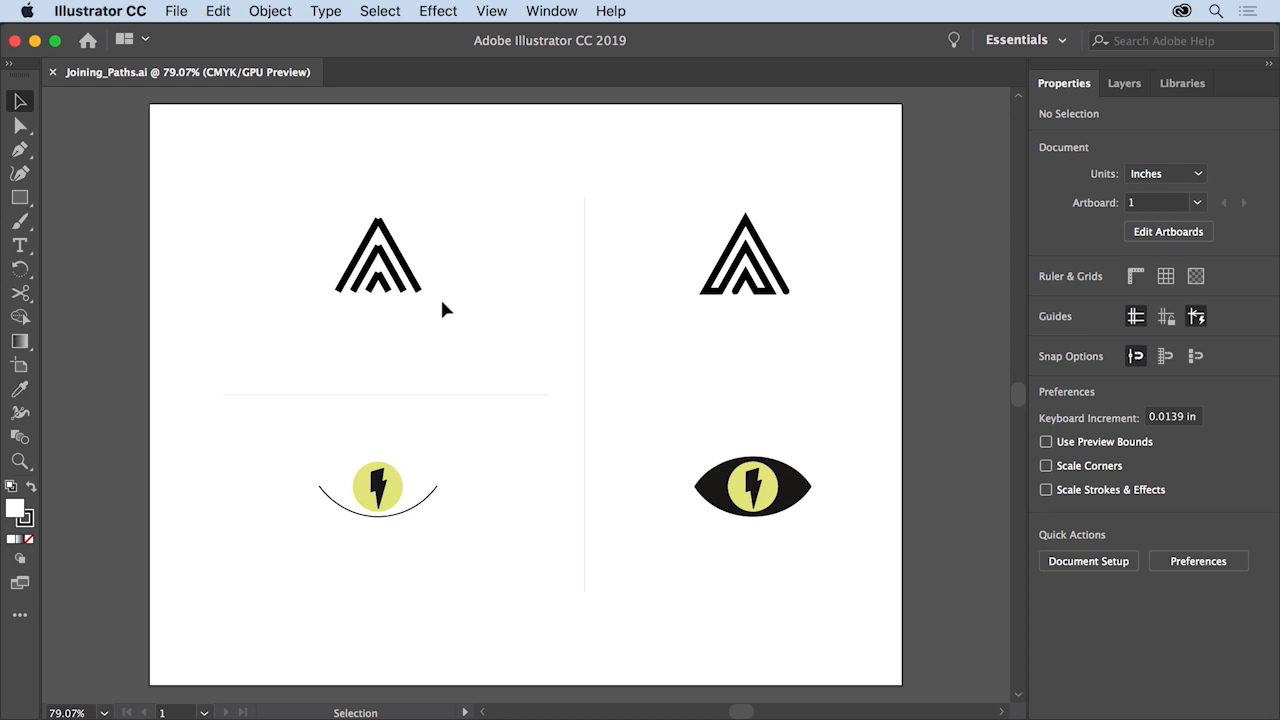
# - In Joining_Paths.ai, join the two outermost lines of the unfinished A-shaped logo at their peak
pyautogui.moveTo(404, 261); pyautogui.dragTo(408, 259)
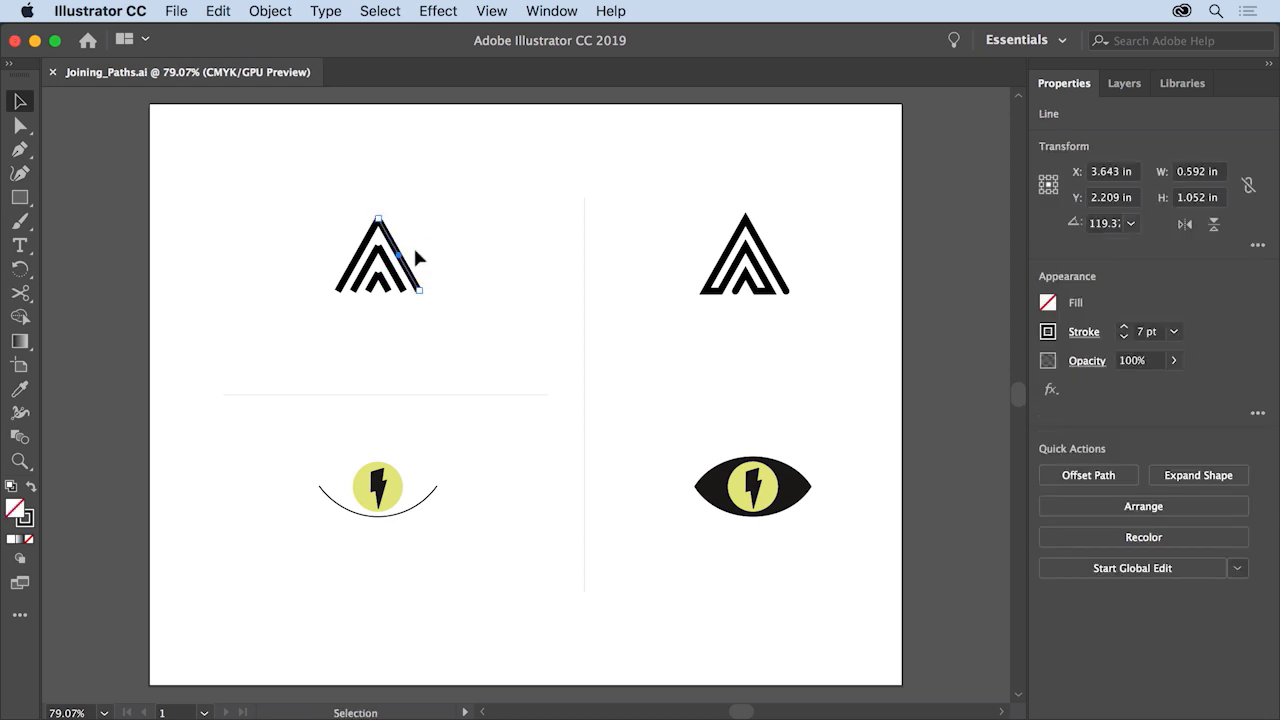
pyautogui.click(415, 251)
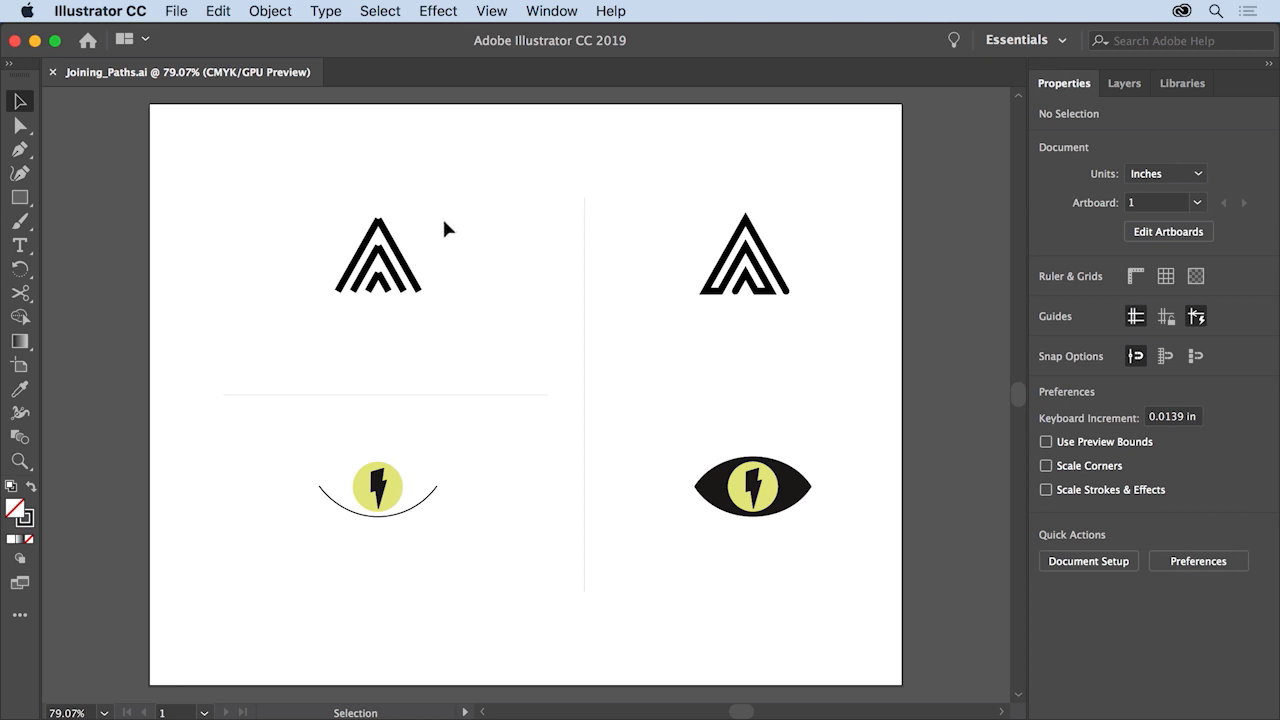
pyautogui.click(21, 463)
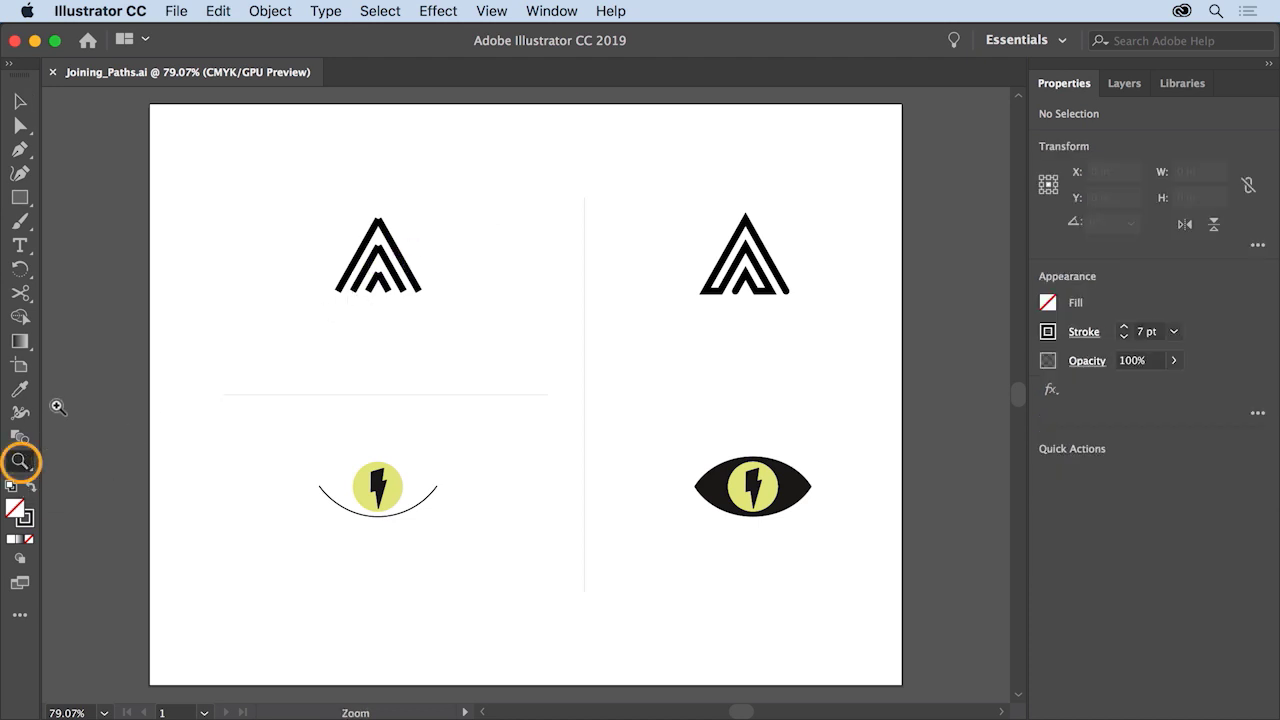
pyautogui.click(212, 163)
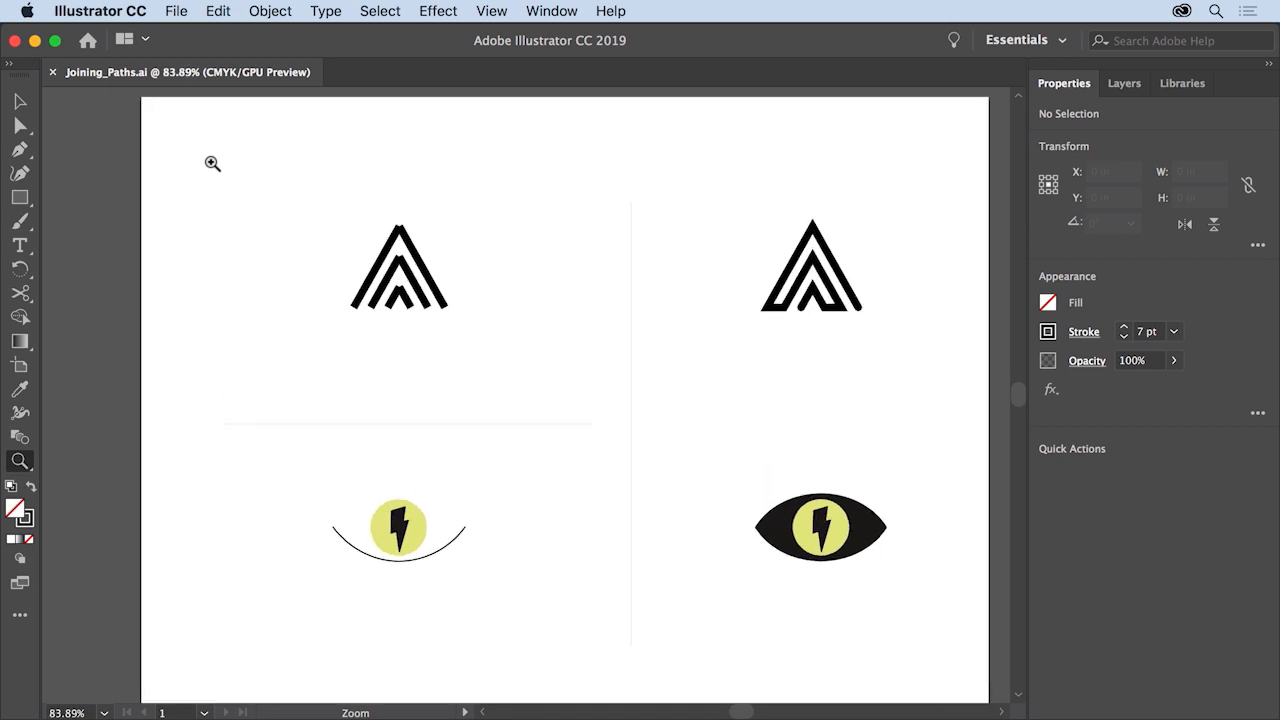
pyautogui.moveTo(212, 163); pyautogui.dragTo(264, 197)
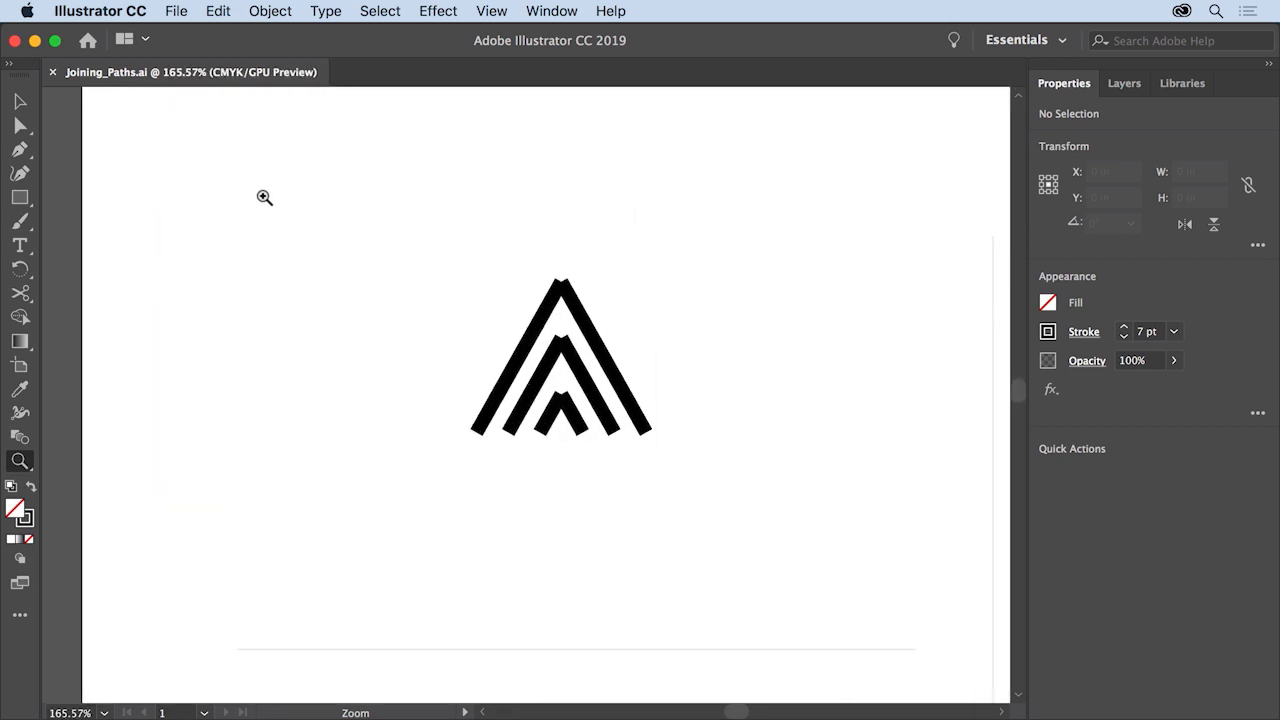
pyautogui.click(22, 104)
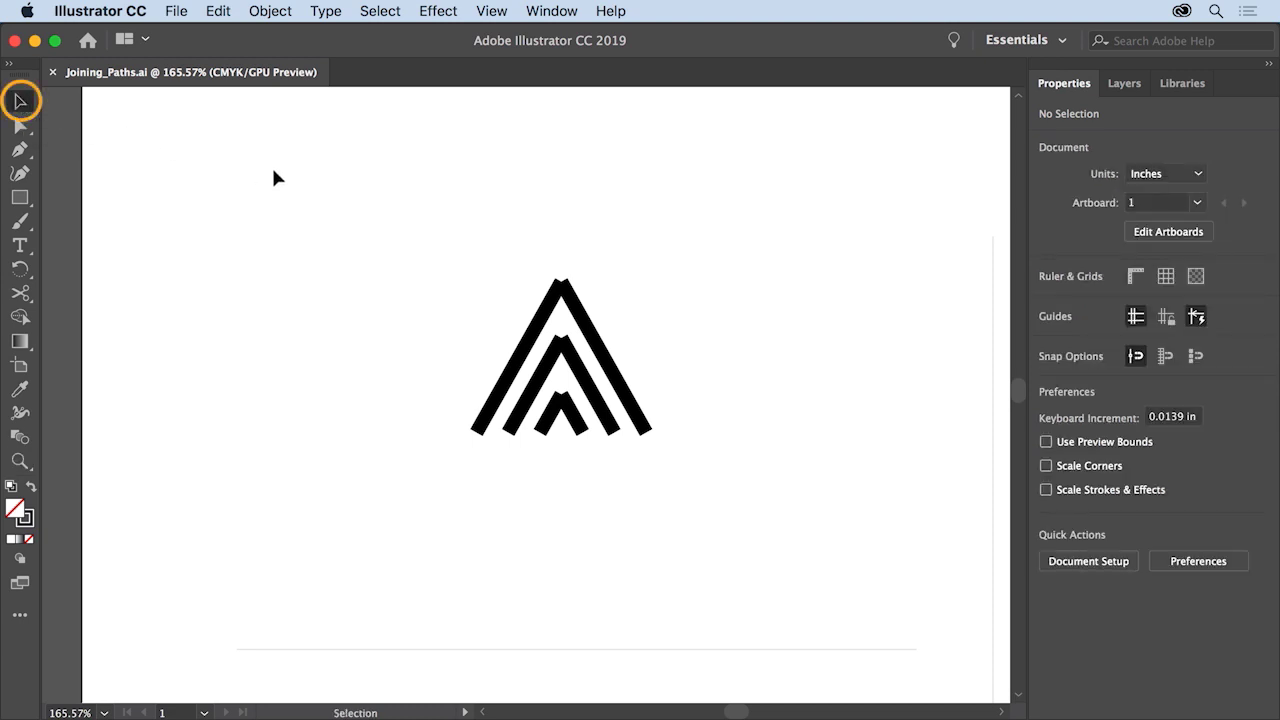
pyautogui.moveTo(535, 254); pyautogui.dragTo(602, 315)
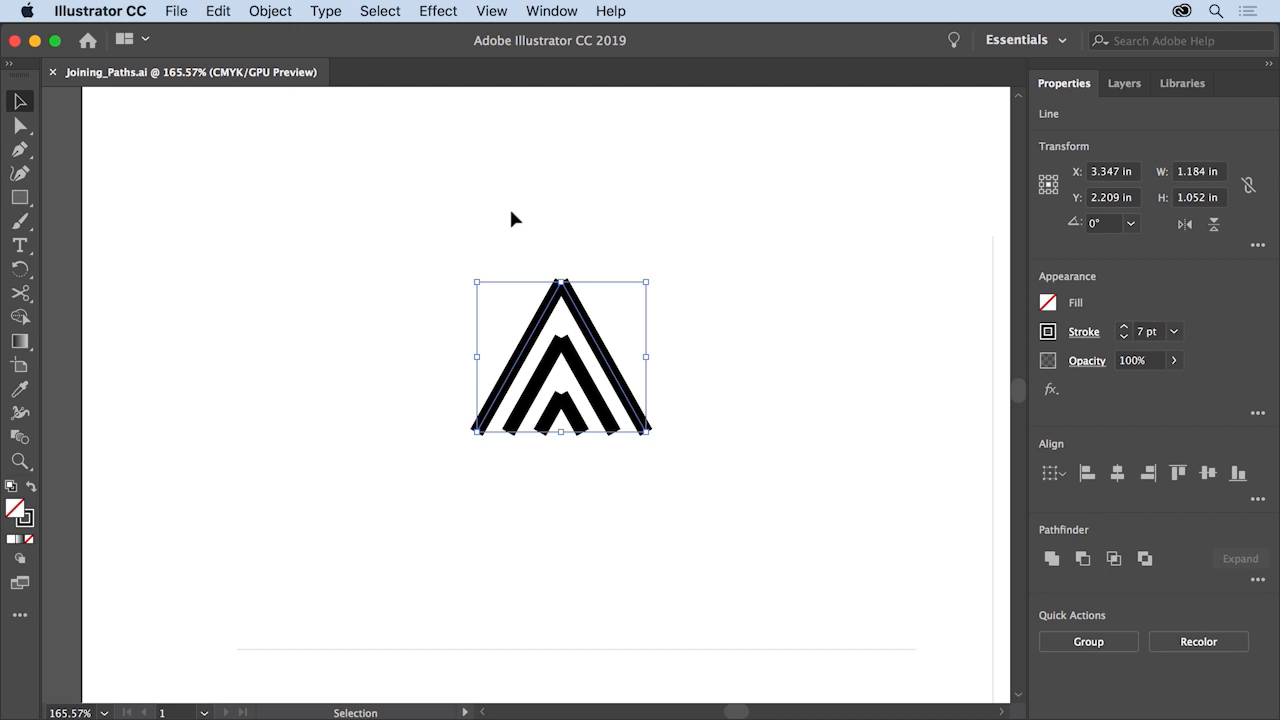
pyautogui.click(270, 11)
pyautogui.moveTo(351, 438)
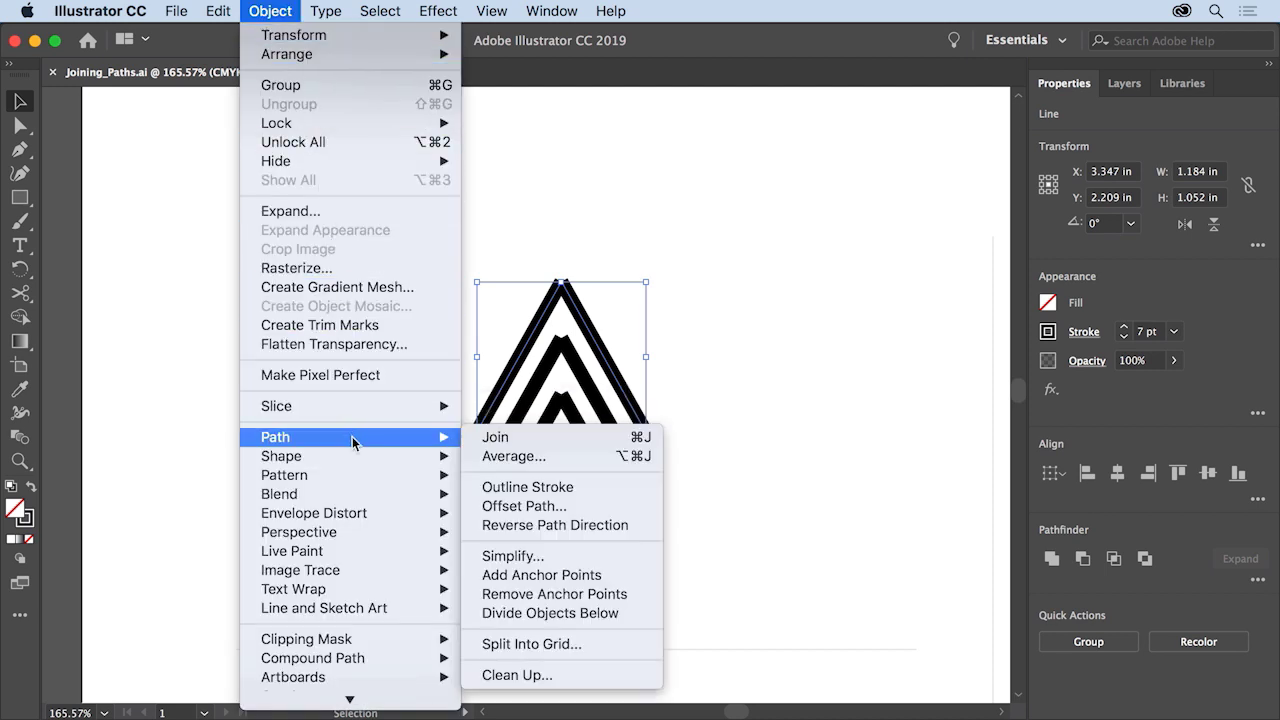
pyautogui.click(530, 440)
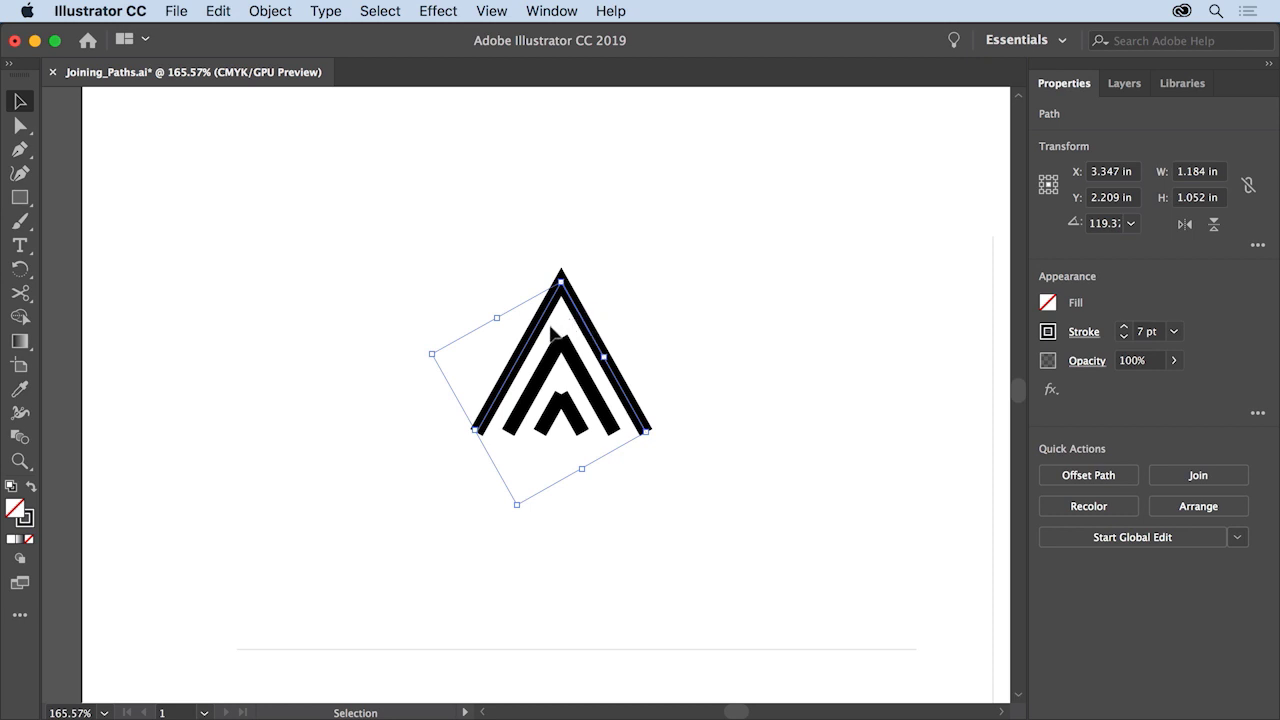
# - Join the two middle lines of the A-shaped logo into one path at their peak
pyautogui.click(576, 374)
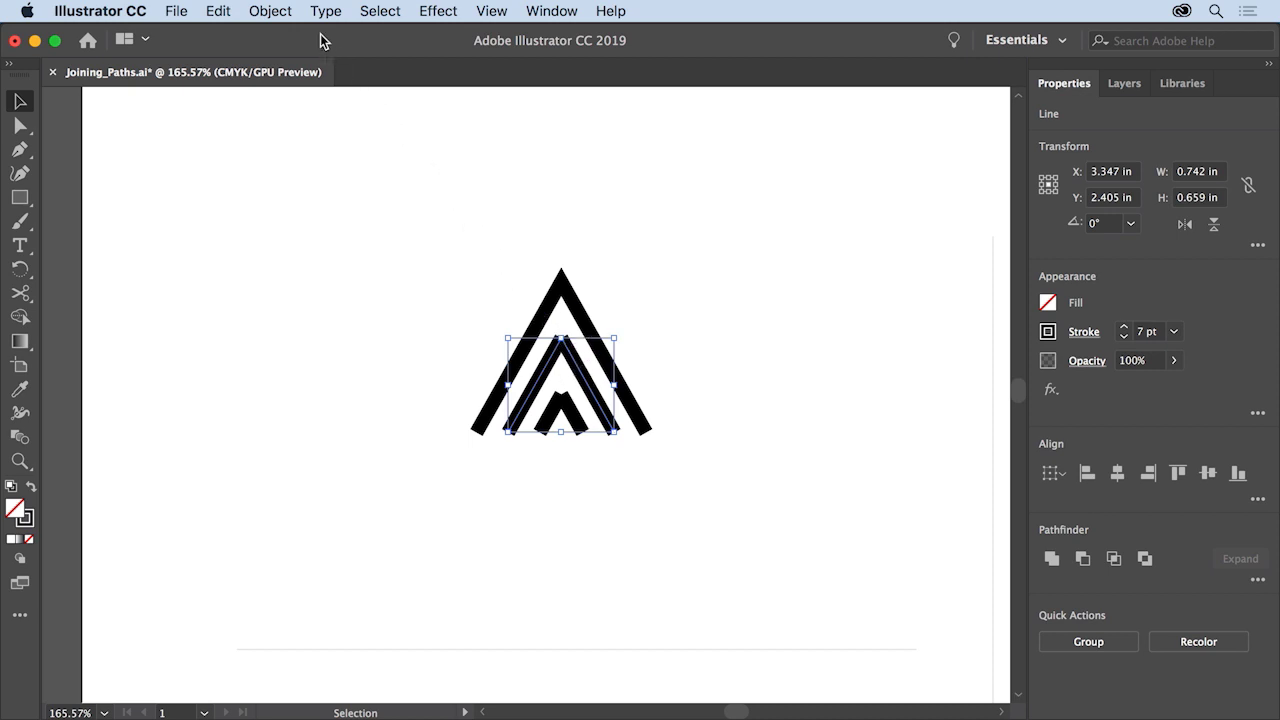
pyautogui.click(270, 11)
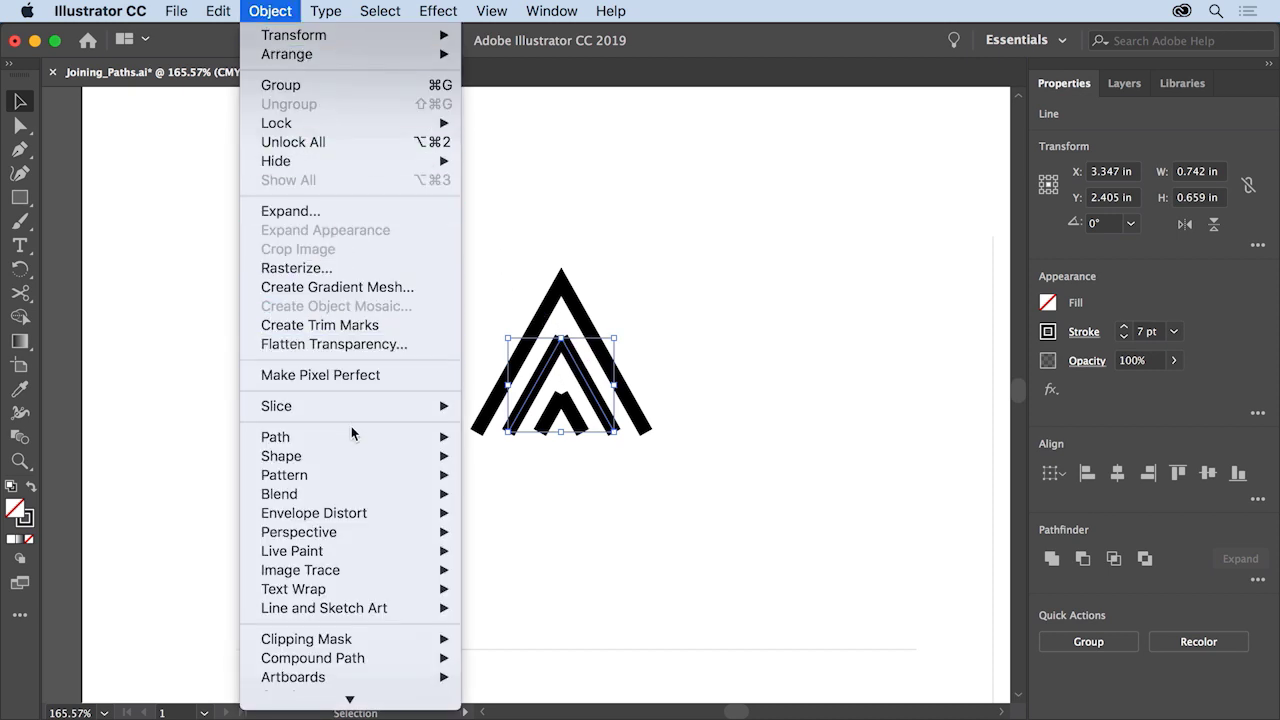
pyautogui.moveTo(351, 436)
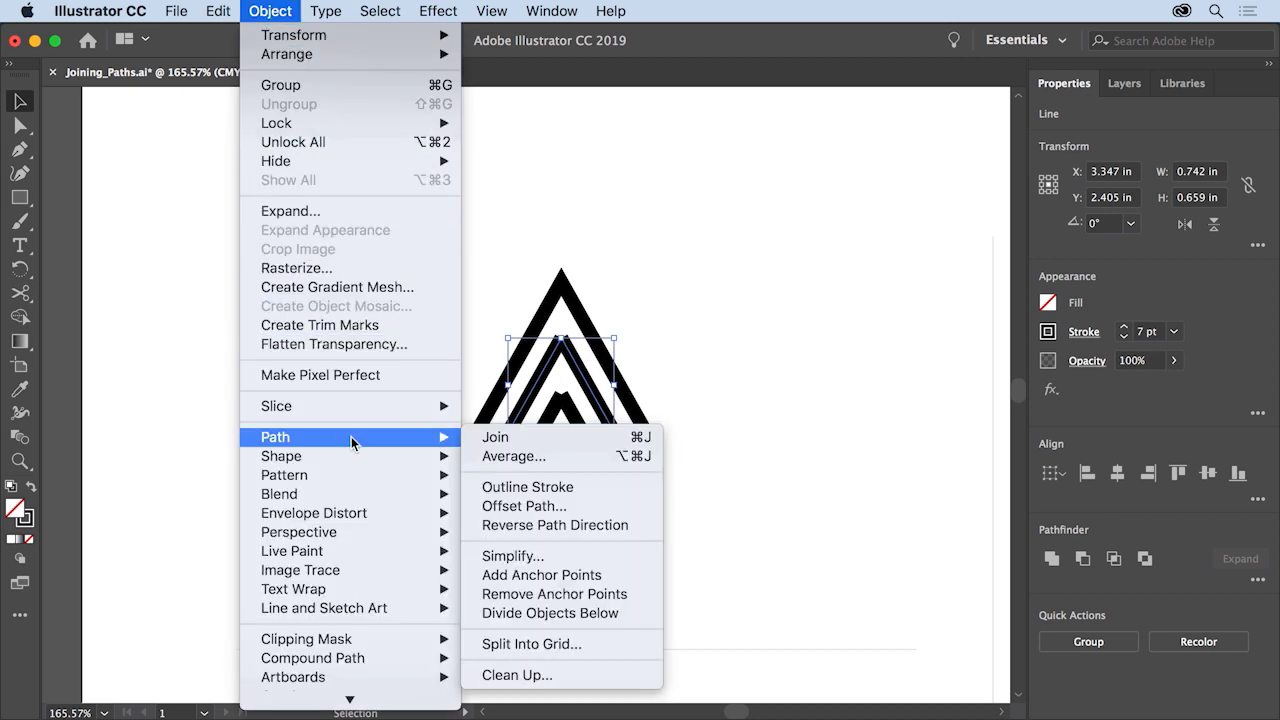
pyautogui.click(522, 437)
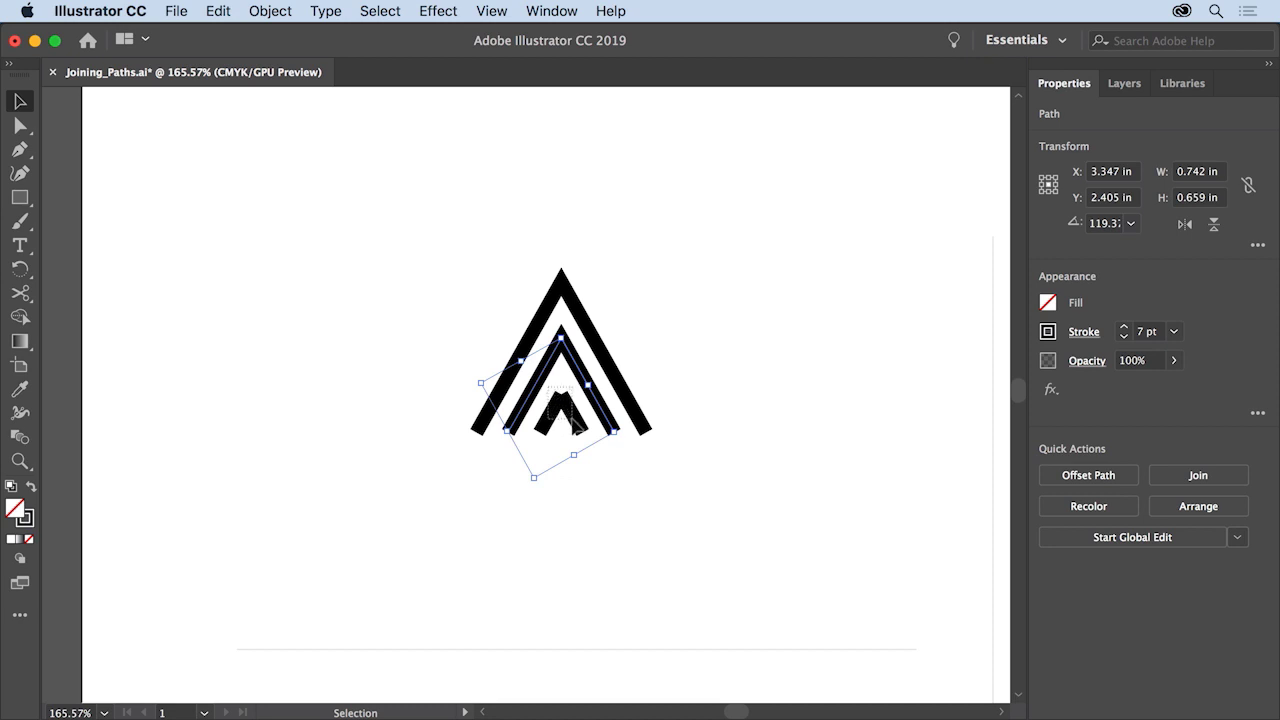
# - Join the two innermost short lines of the A-shaped logo into one path
pyautogui.click(578, 420)
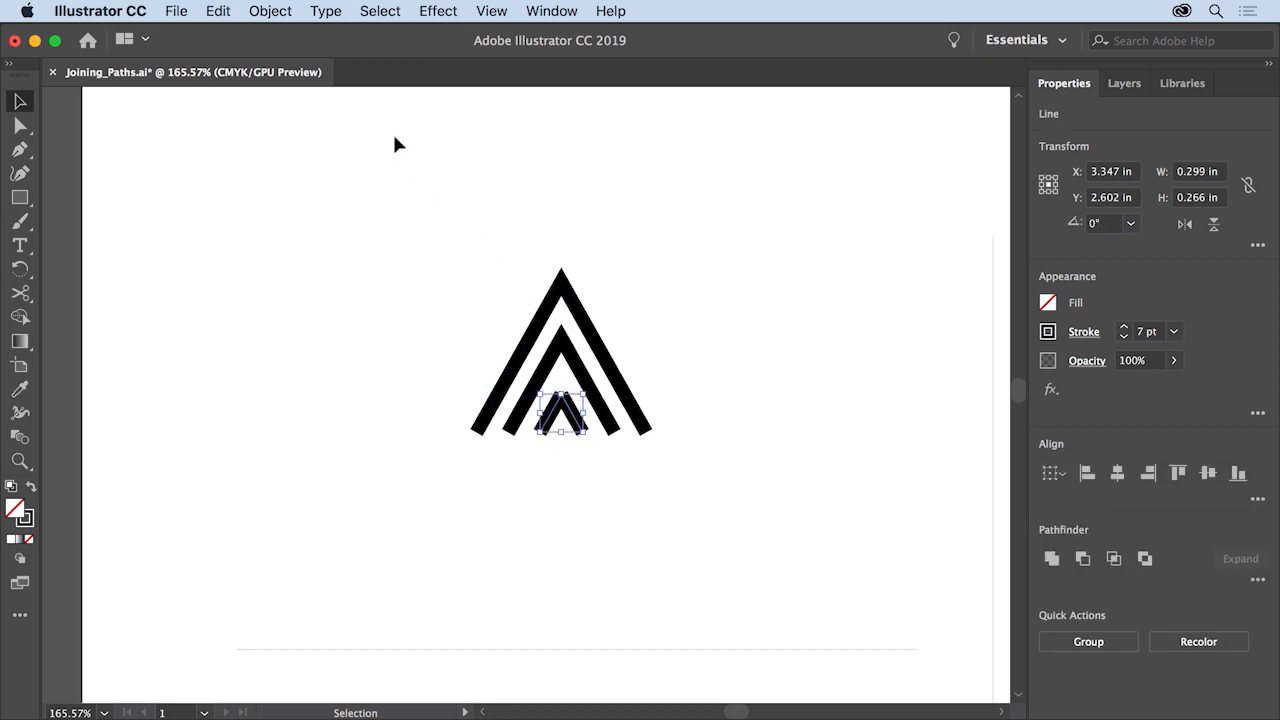
pyautogui.click(282, 12)
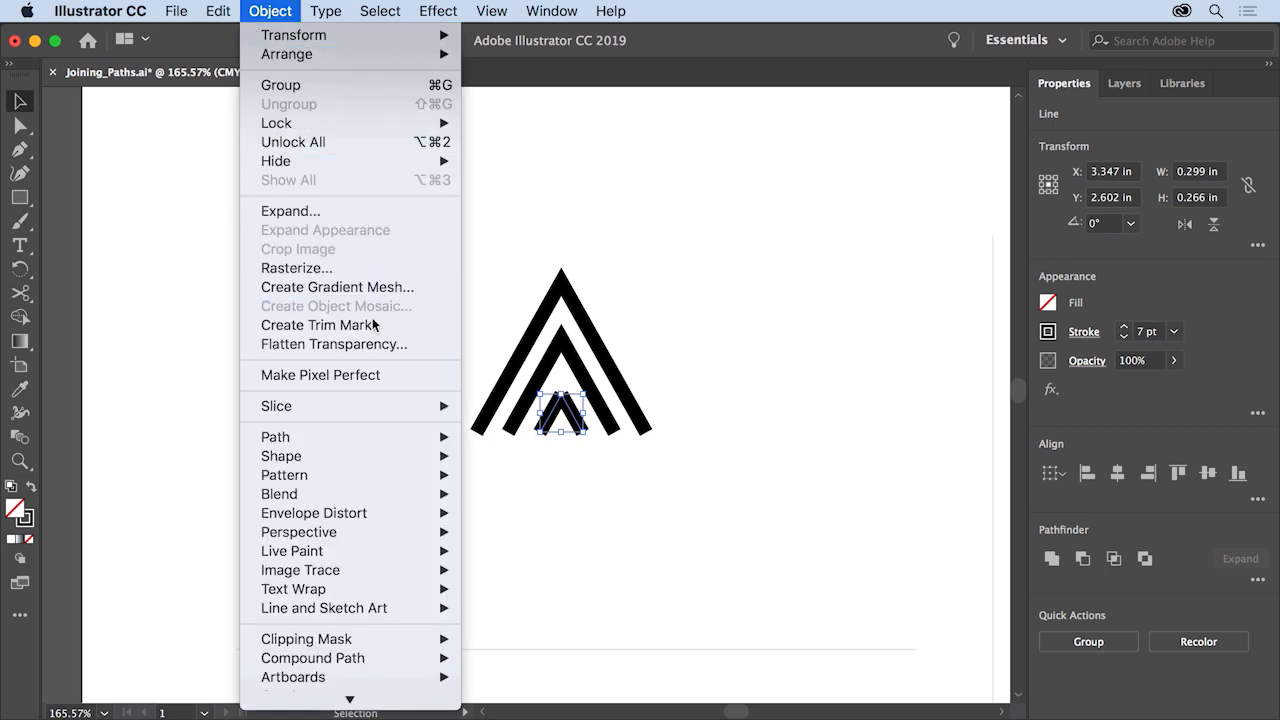
pyautogui.moveTo(374, 437)
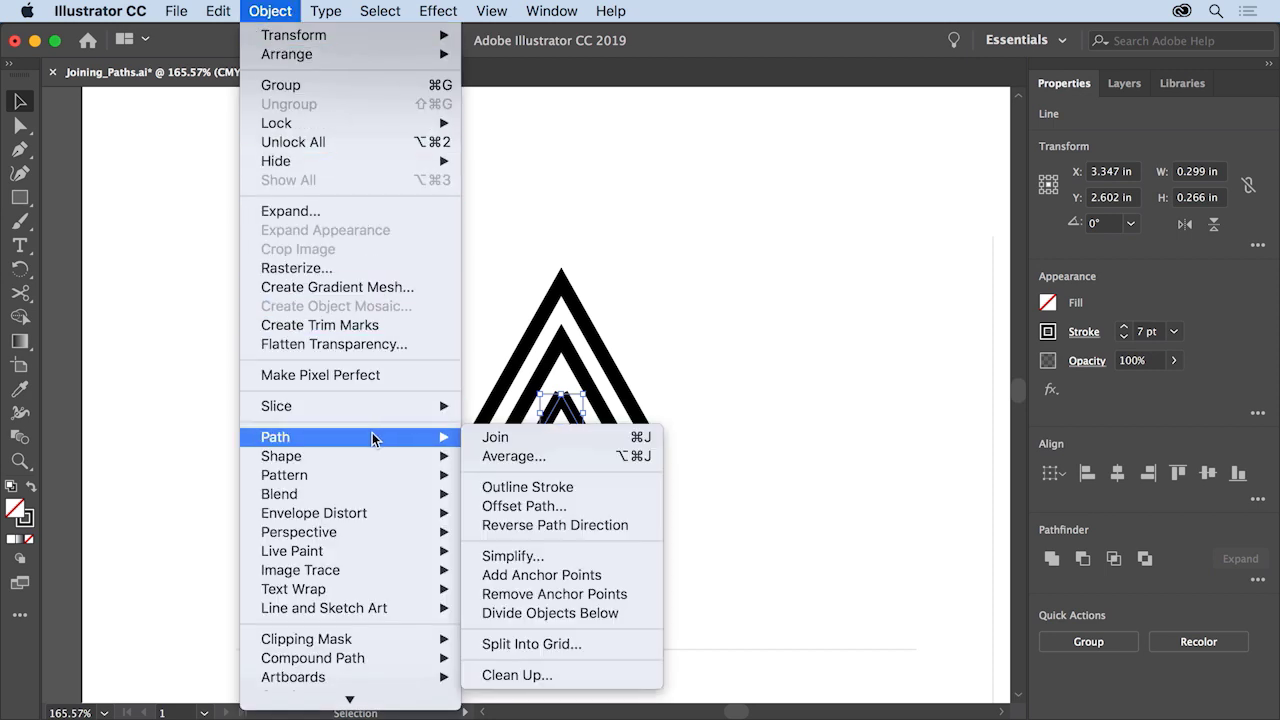
pyautogui.click(534, 441)
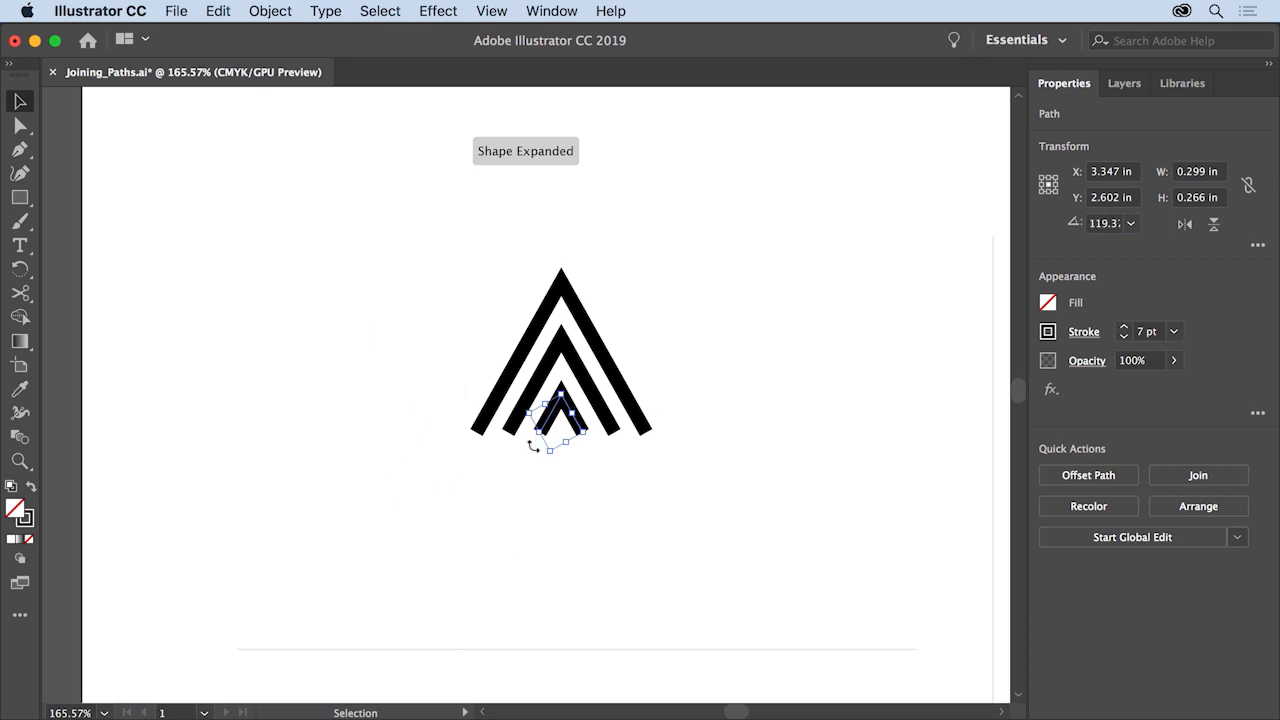
# - Join the middle and innermost chevrons of the logo along their lower right ends
pyautogui.keyDown('shift'); pyautogui.click(603, 413); pyautogui.keyUp('shift')
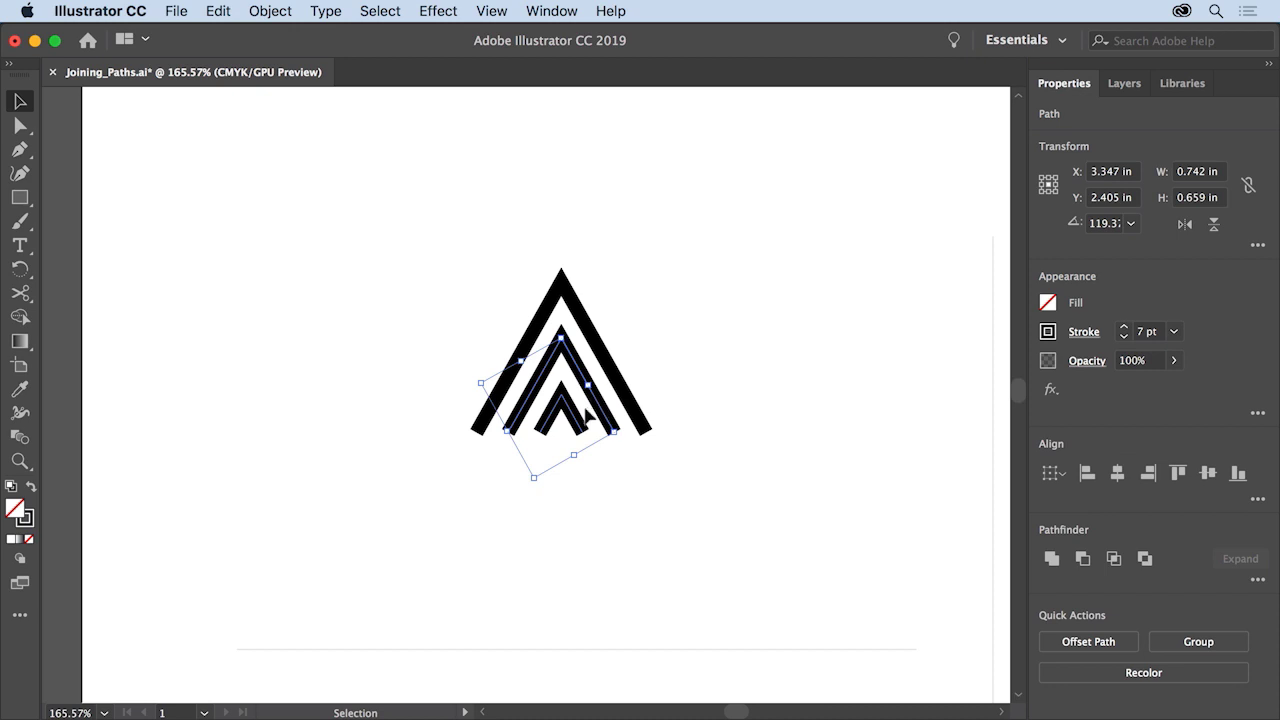
pyautogui.click(284, 14)
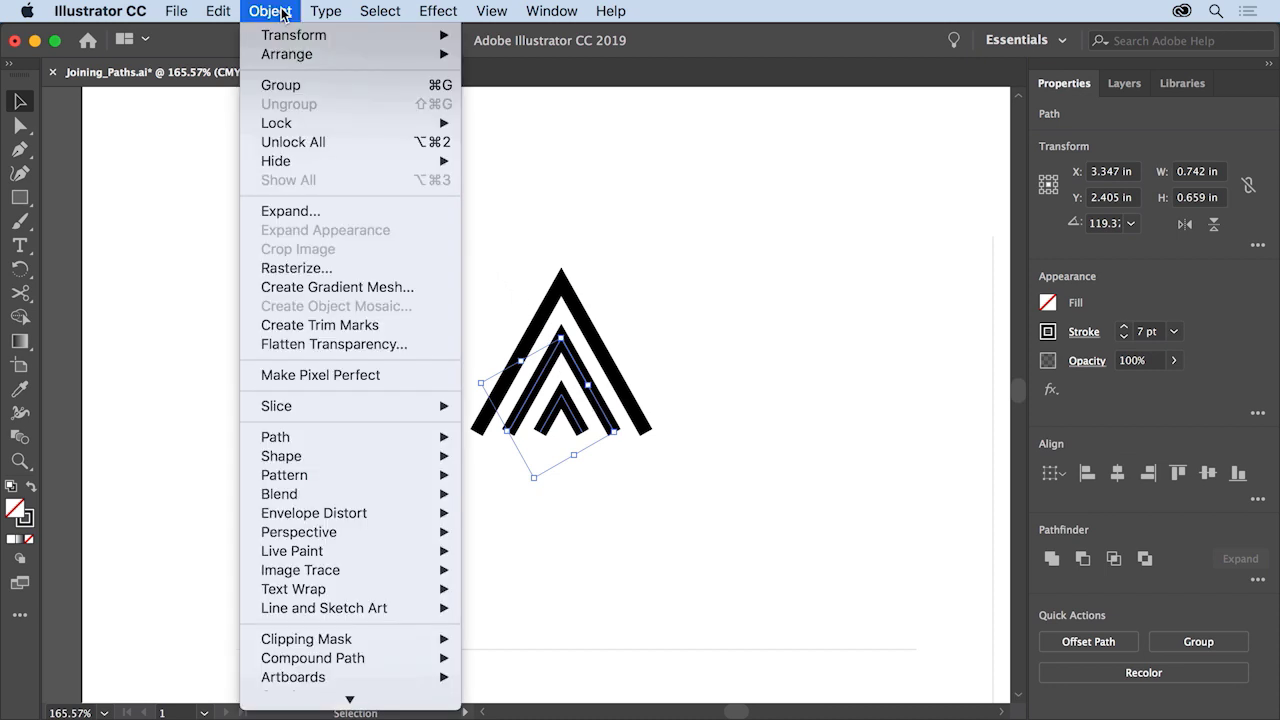
pyautogui.moveTo(377, 437)
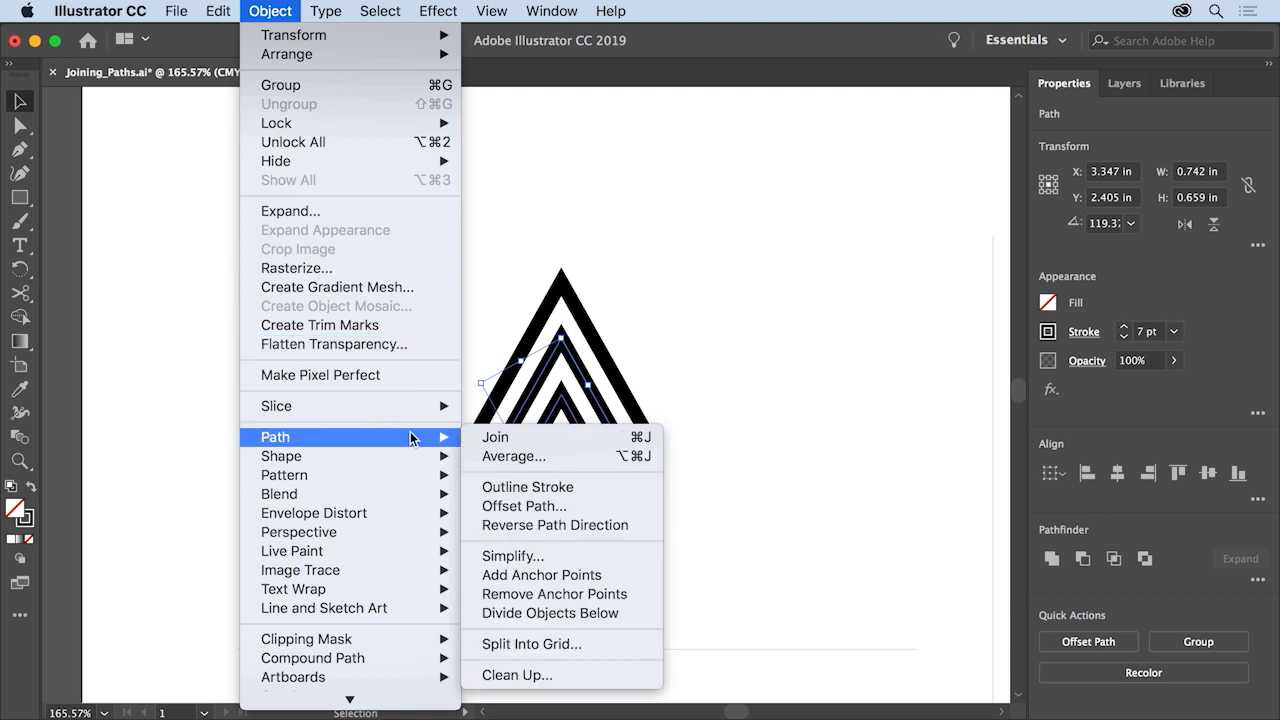
pyautogui.click(531, 441)
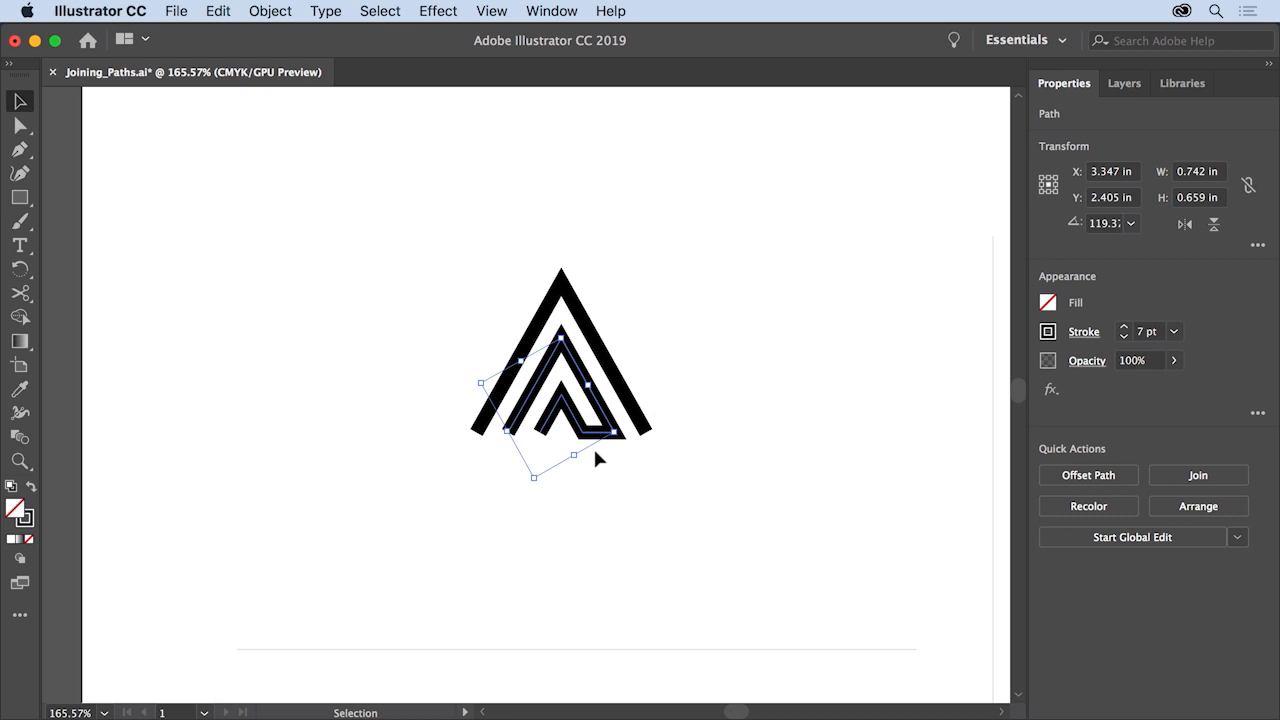
# - Join the outer chevron to the combined inner path at the lower left, and give the resulting path's stroke round caps
pyautogui.keyDown('shift'); pyautogui.click(488, 424); pyautogui.keyUp('shift')
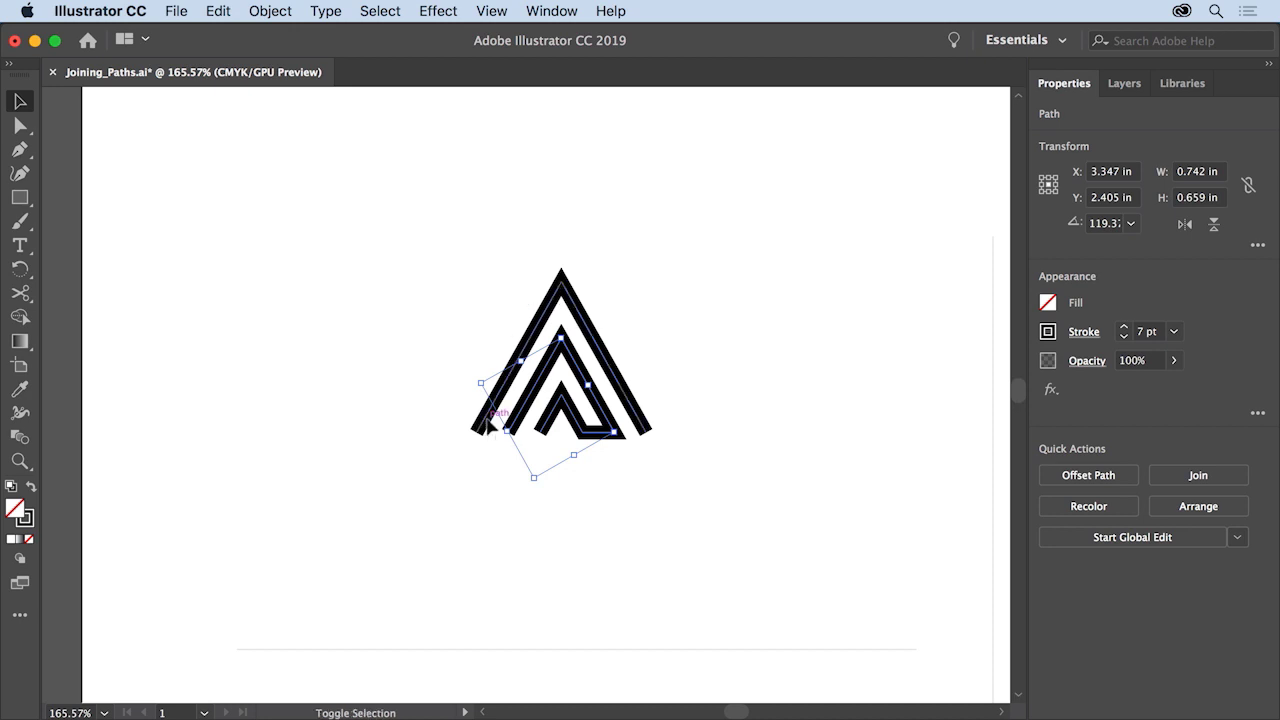
pyautogui.keyDown('shift'); pyautogui.click(488, 424); pyautogui.keyUp('shift')
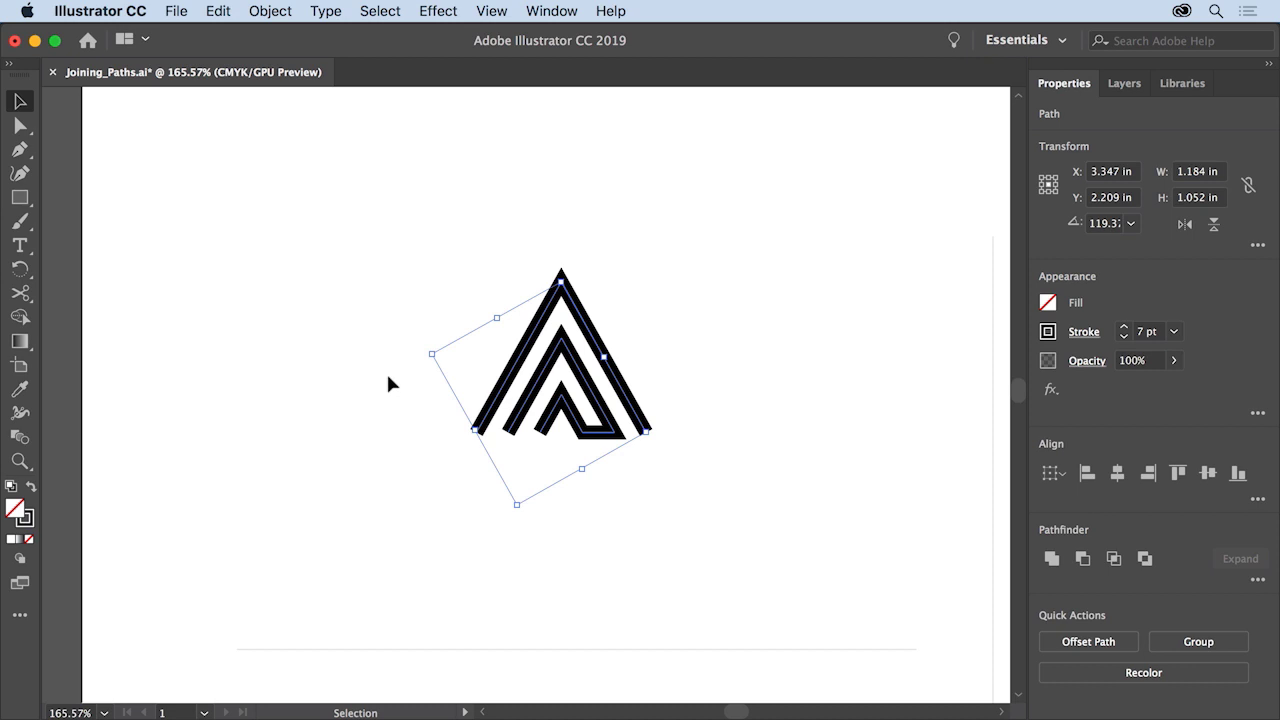
pyautogui.press('super+j')
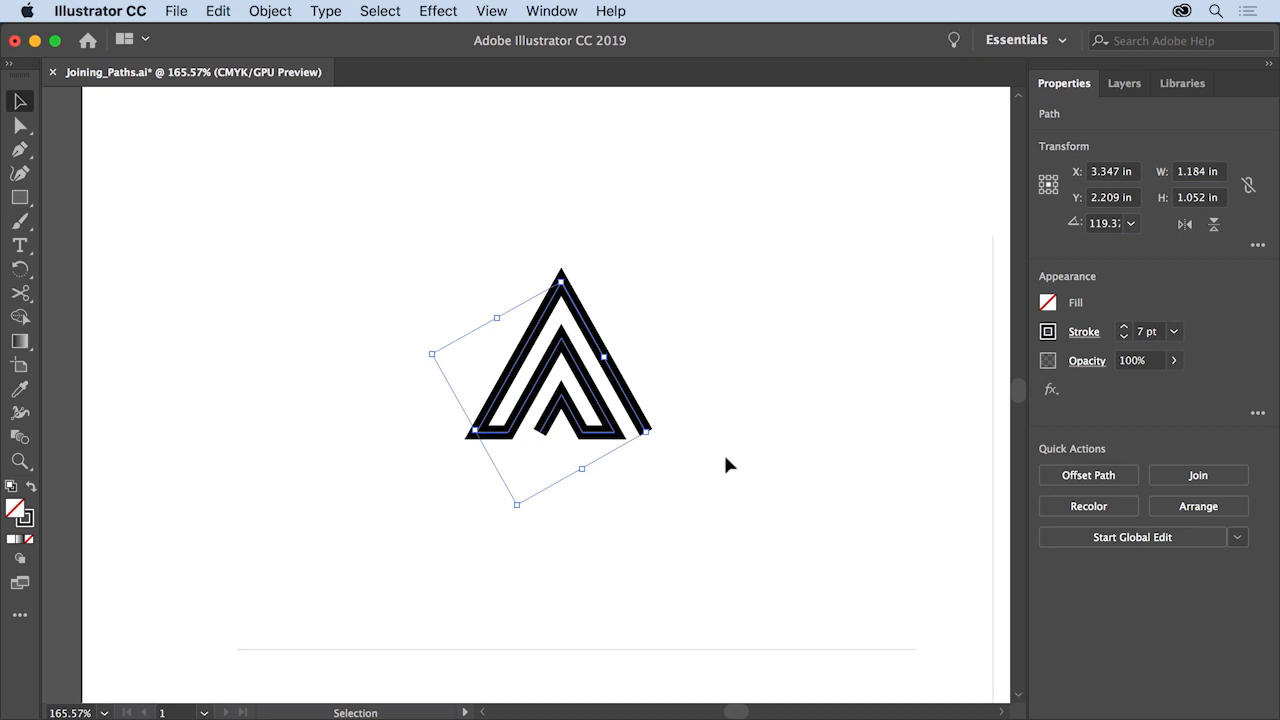
pyautogui.click(1083, 333)
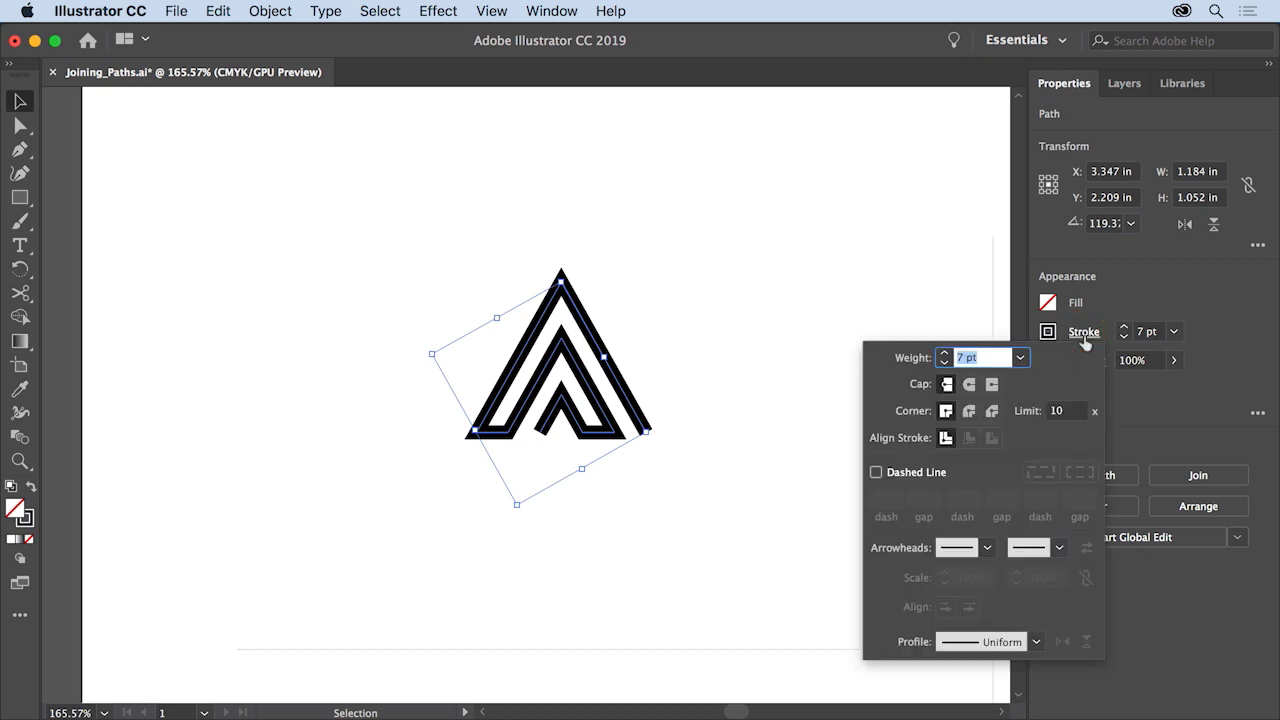
pyautogui.click(969, 384)
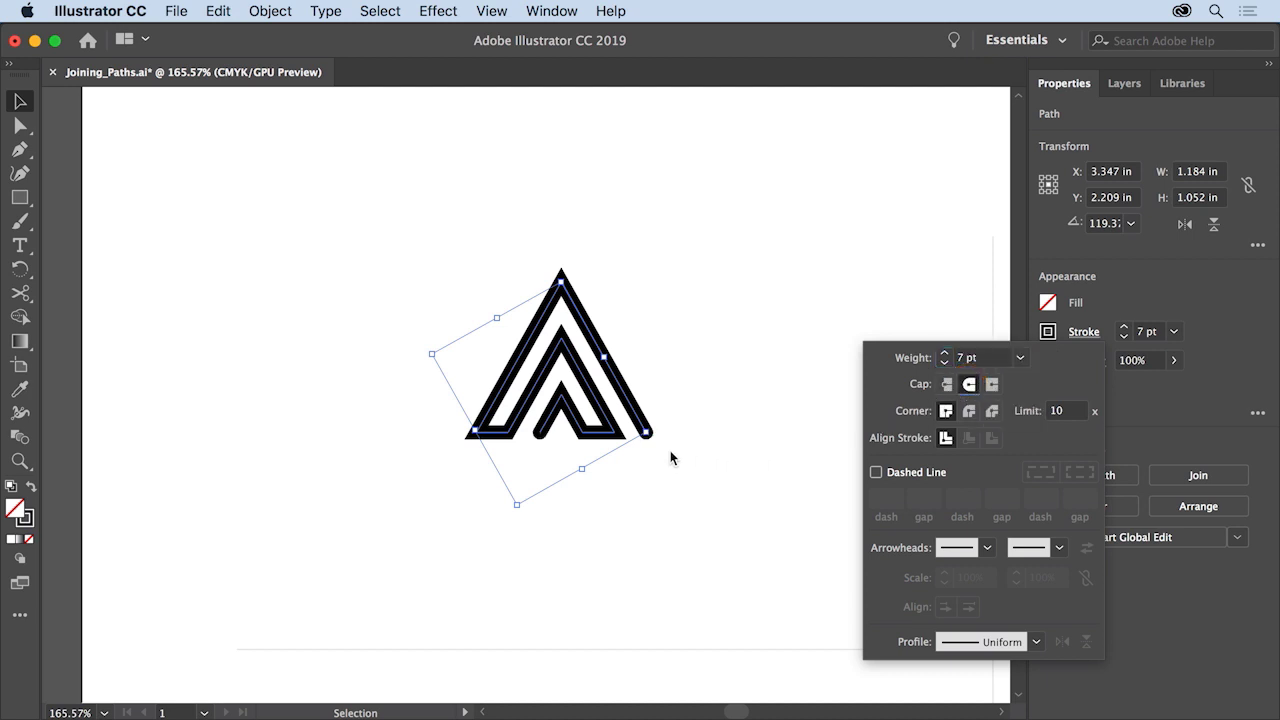
# - Copy the curved line beneath the yellow lightning-bolt circle and paste the copy directly in front of the original
pyautogui.press('Escape')
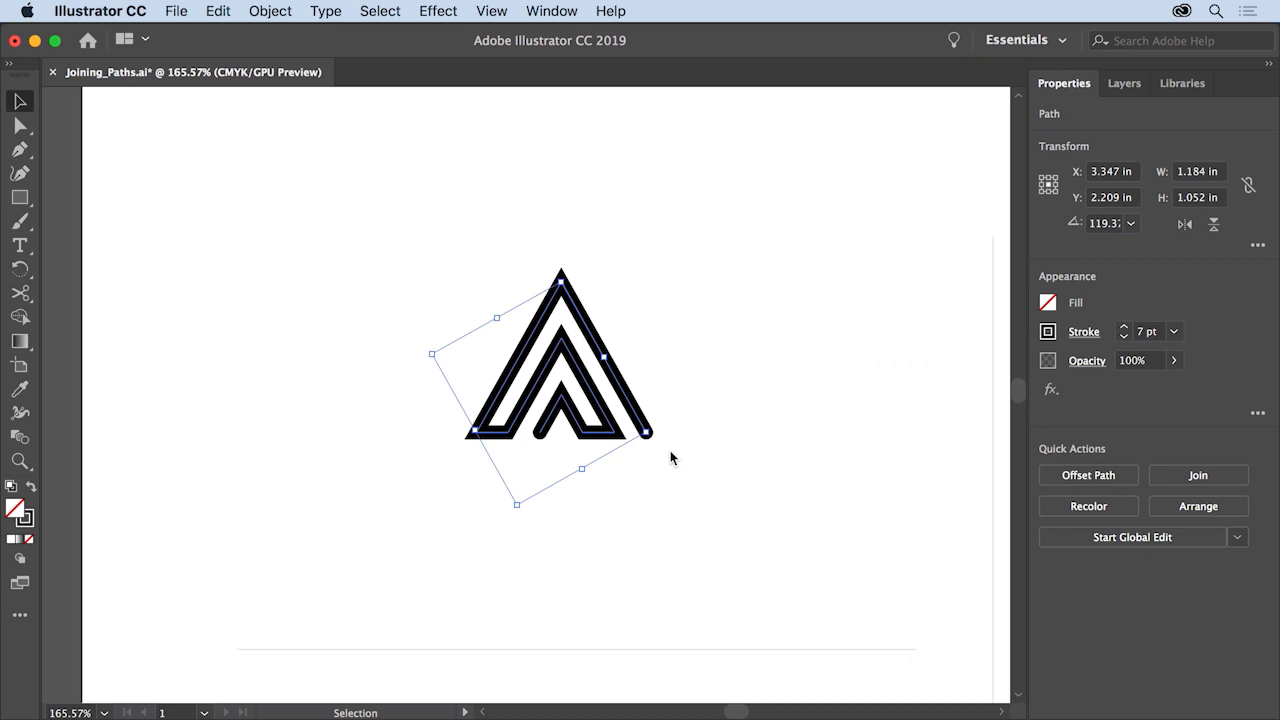
pyautogui.press('space')
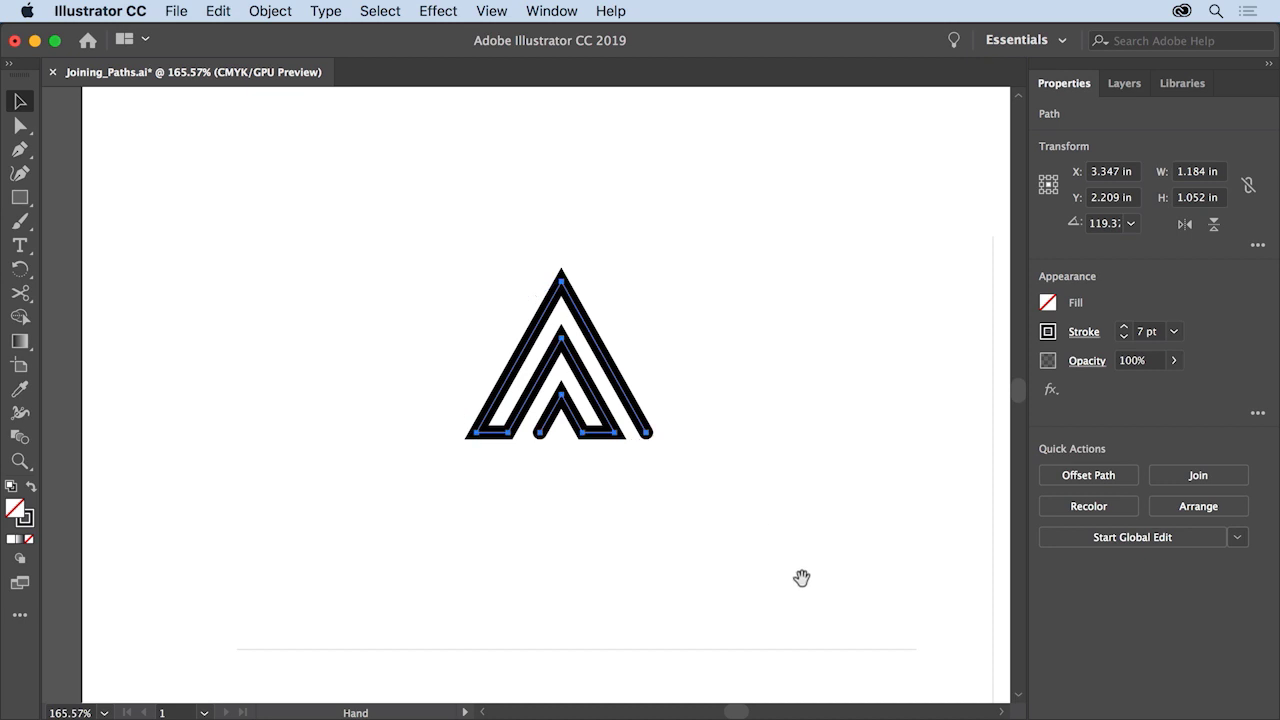
pyautogui.moveTo(822, 612); pyautogui.dragTo(641, 207)
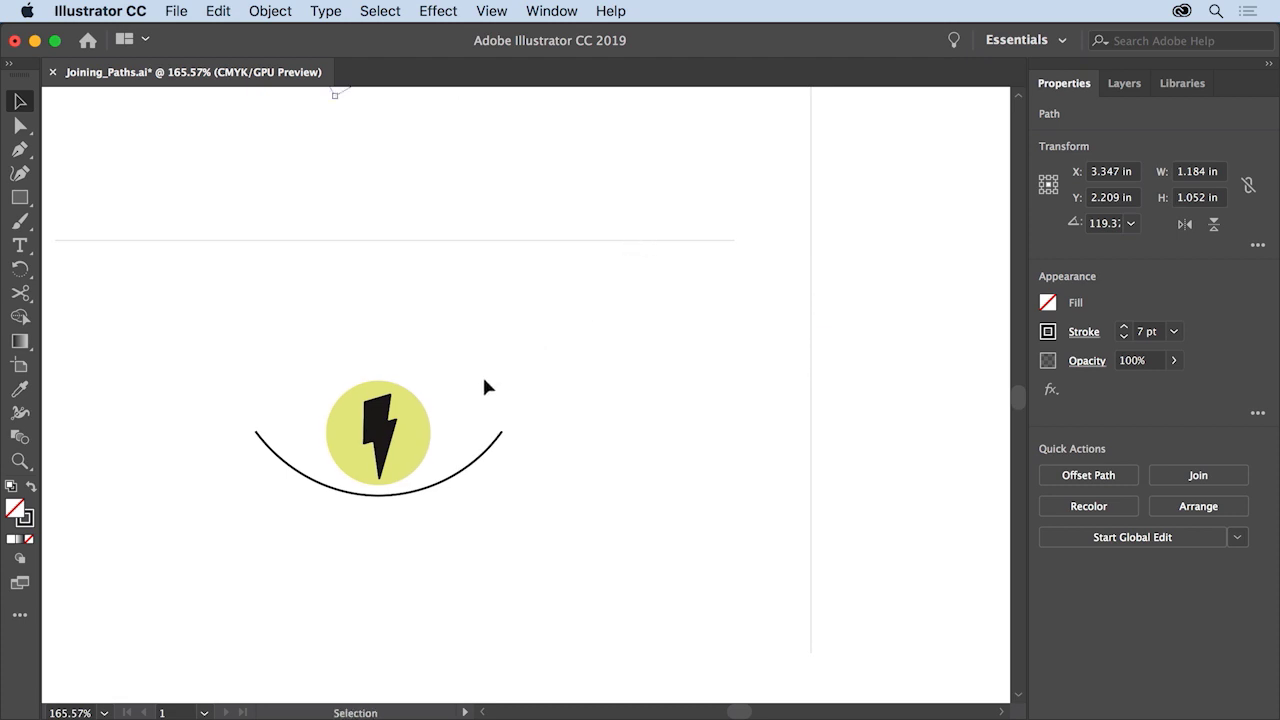
pyautogui.click(480, 458)
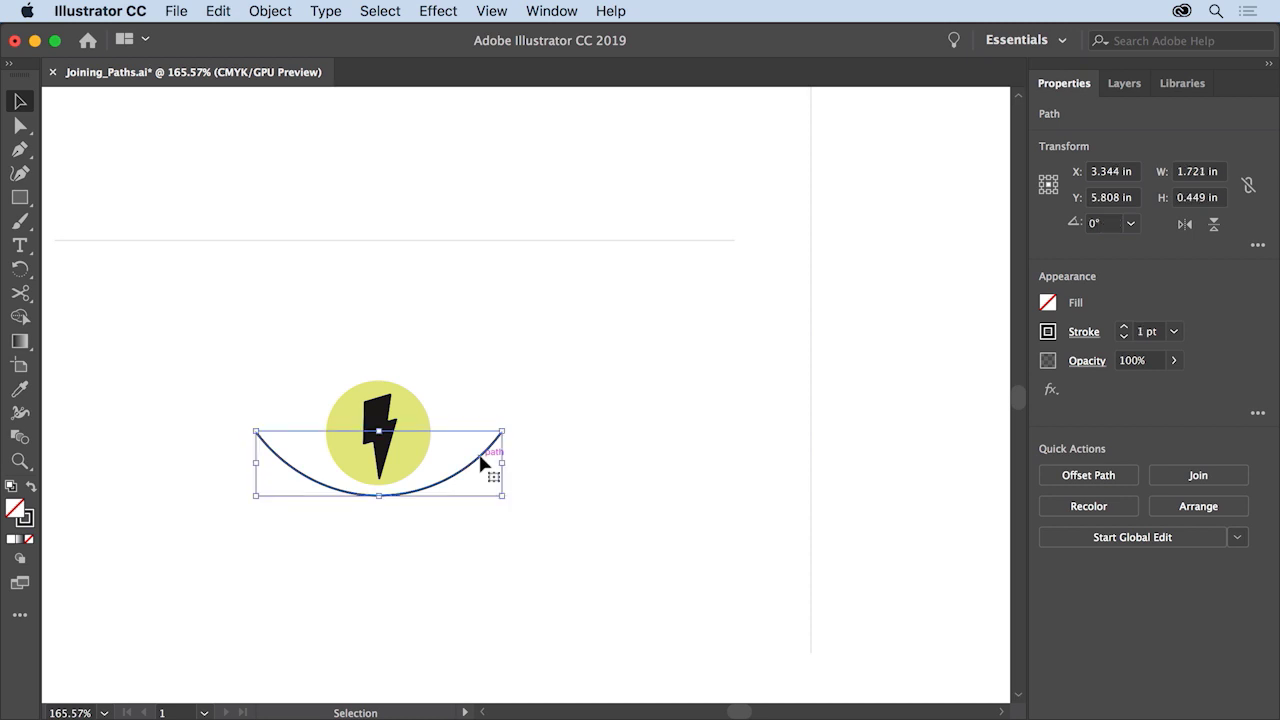
pyautogui.click(218, 11)
pyautogui.click(251, 104)
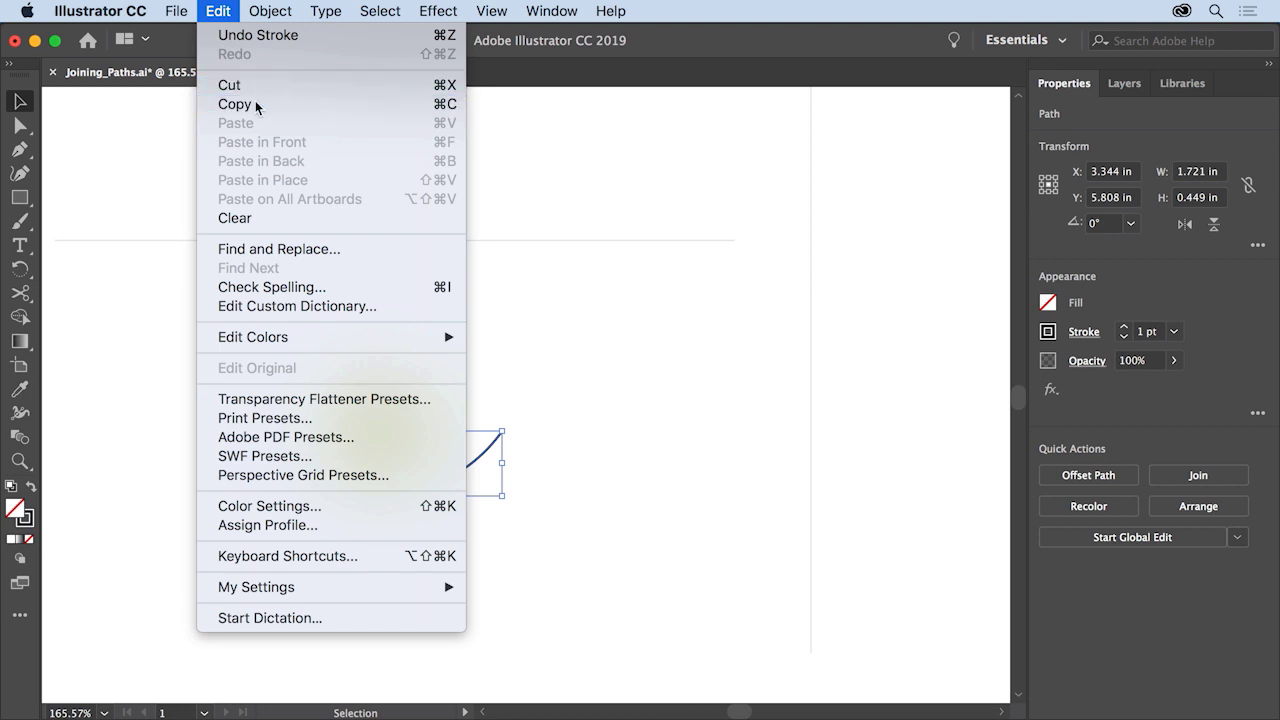
pyautogui.click(218, 11)
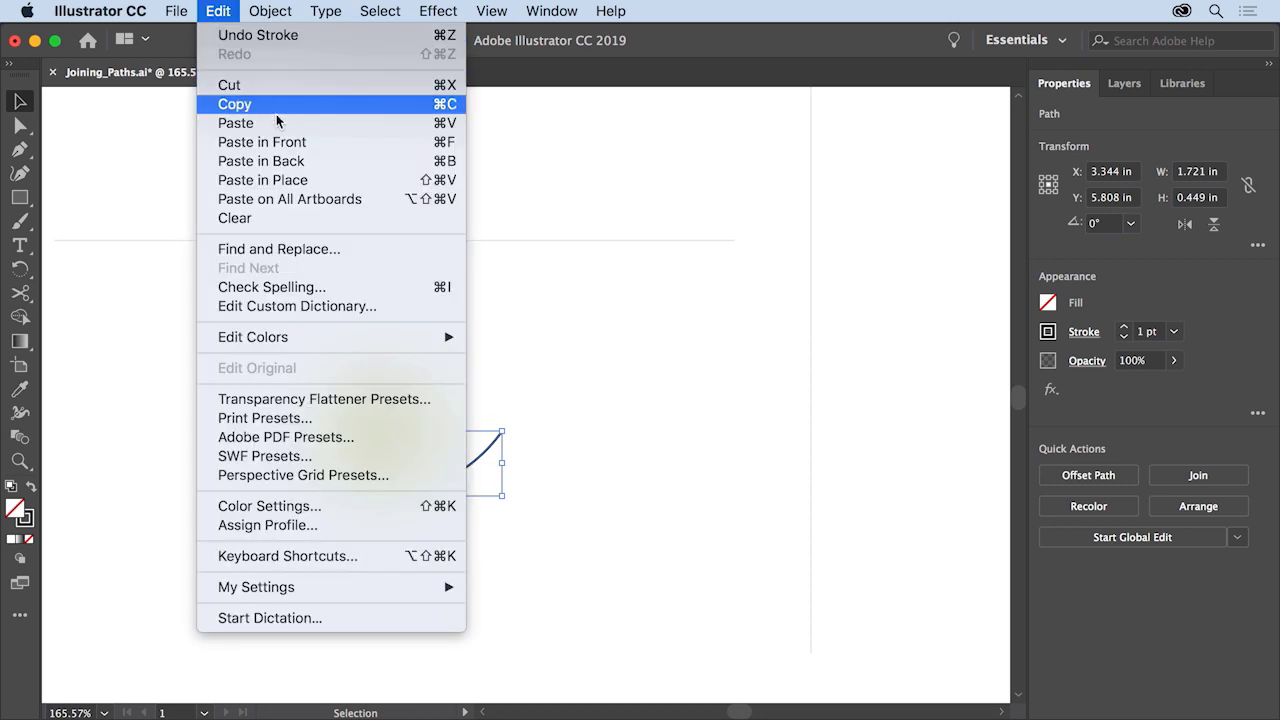
pyautogui.click(290, 143)
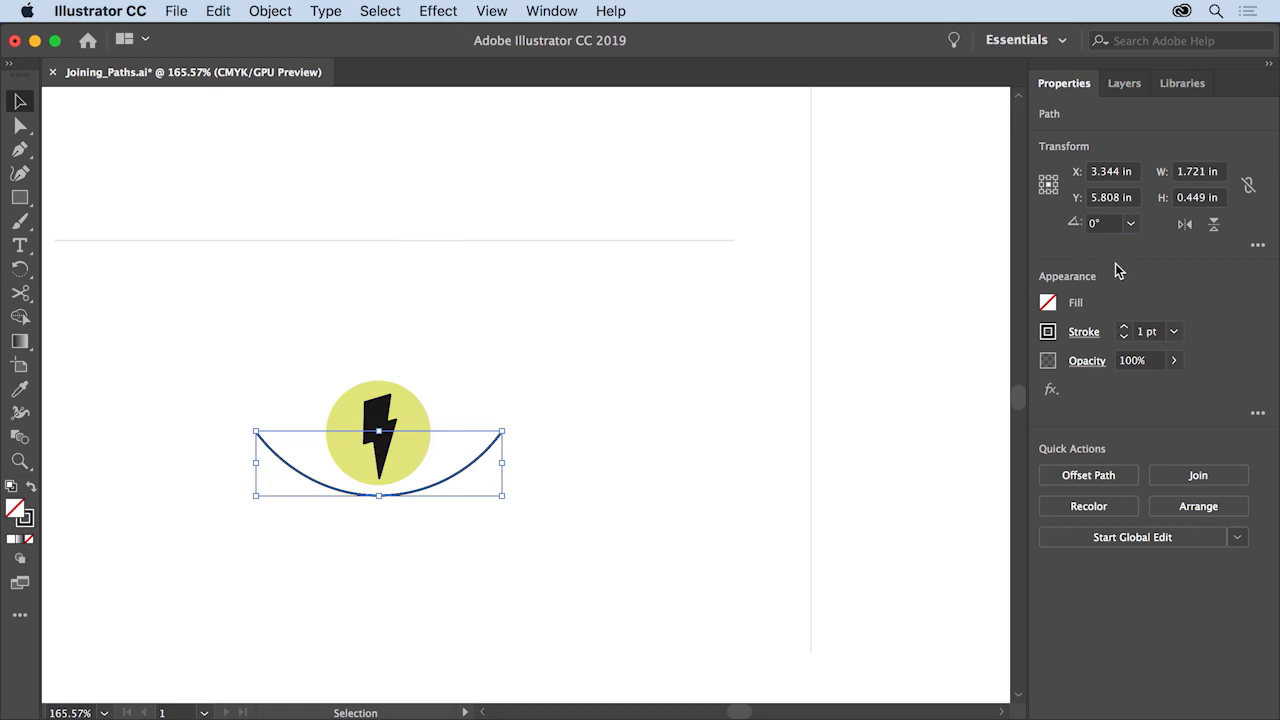
# - Flip the pasted curve vertically and move it up about 0.45 in so its ends meet the original's, forming an eye outline
pyautogui.click(1214, 226)
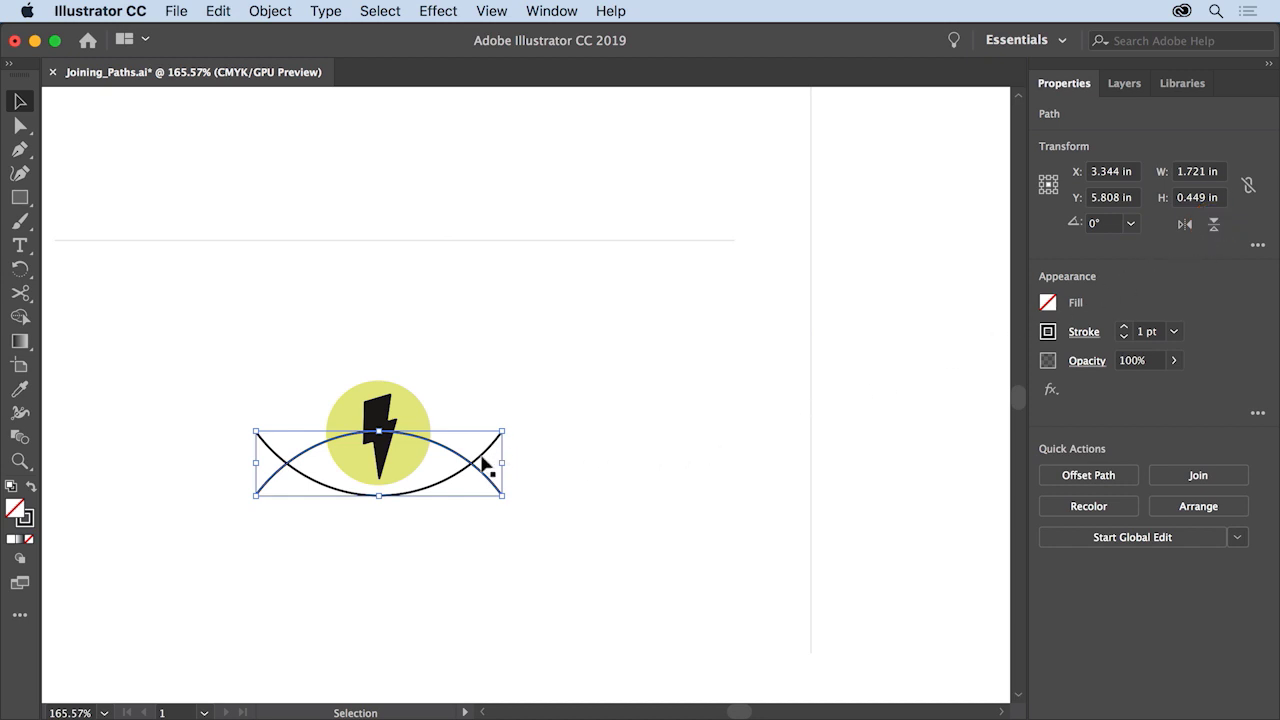
pyautogui.moveTo(457, 449); pyautogui.dragTo(457, 390)
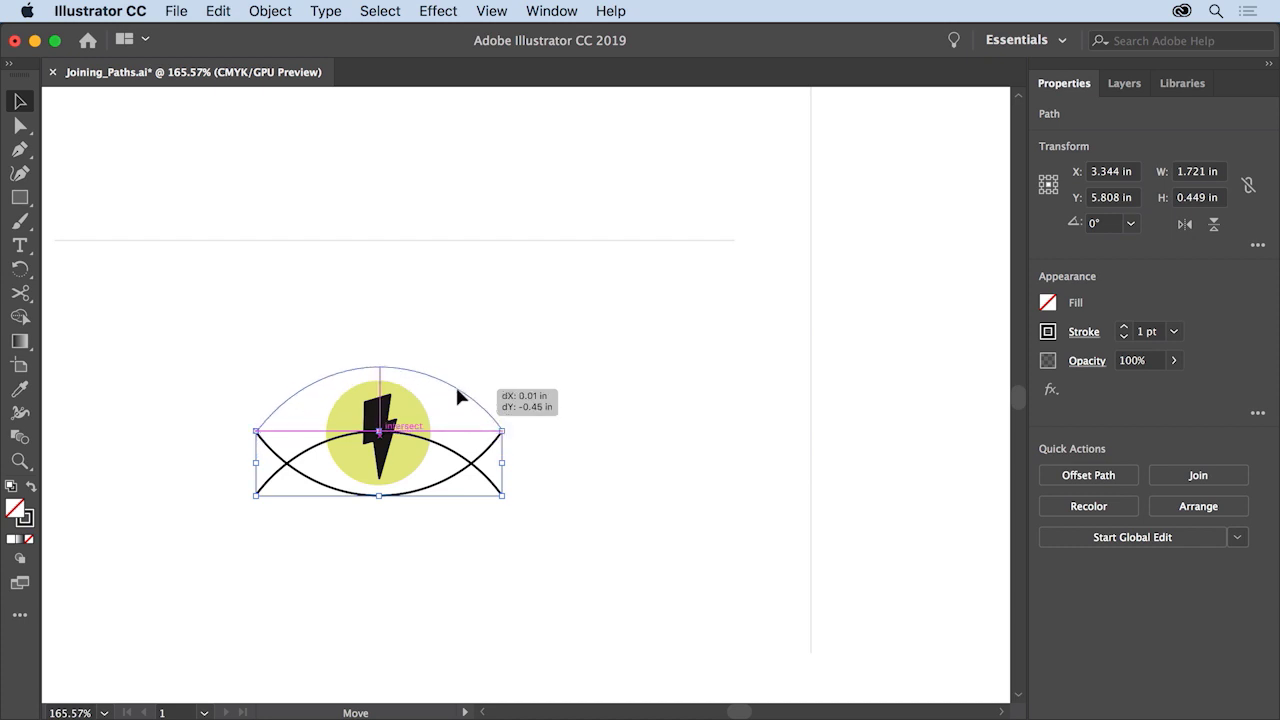
pyautogui.moveTo(457, 390); pyautogui.dragTo(457, 390)
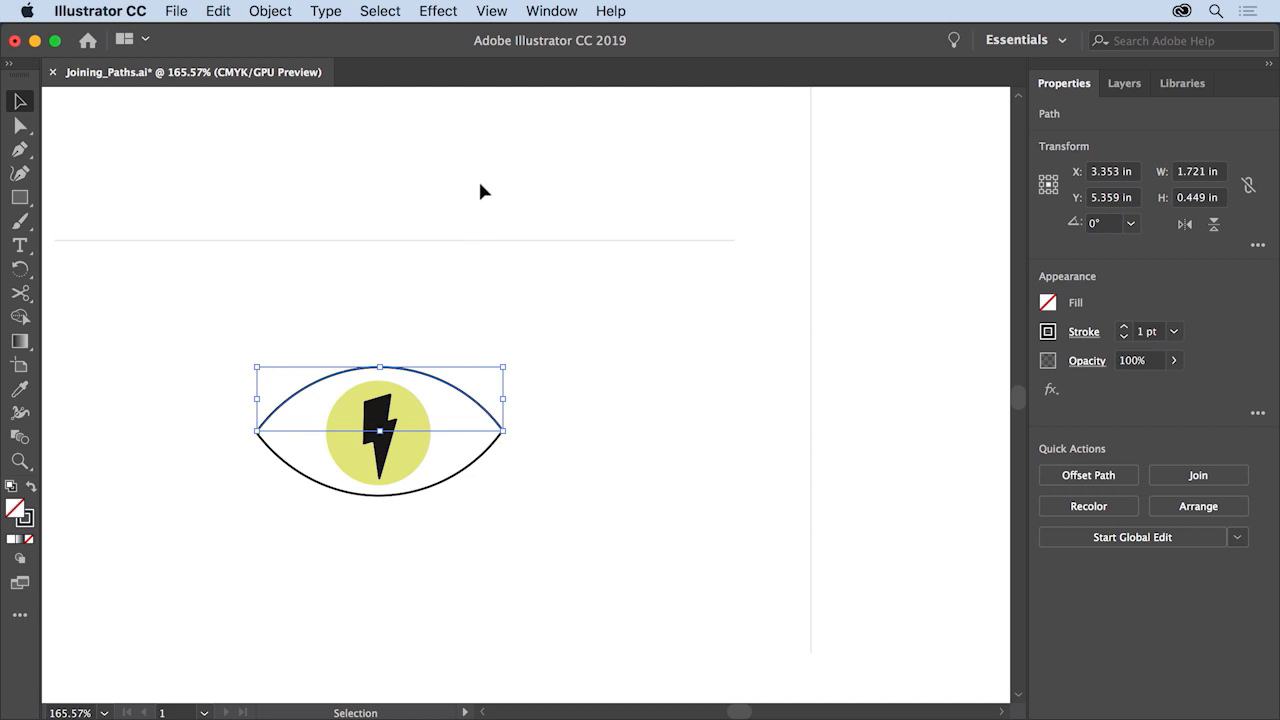
pyautogui.click(492, 11)
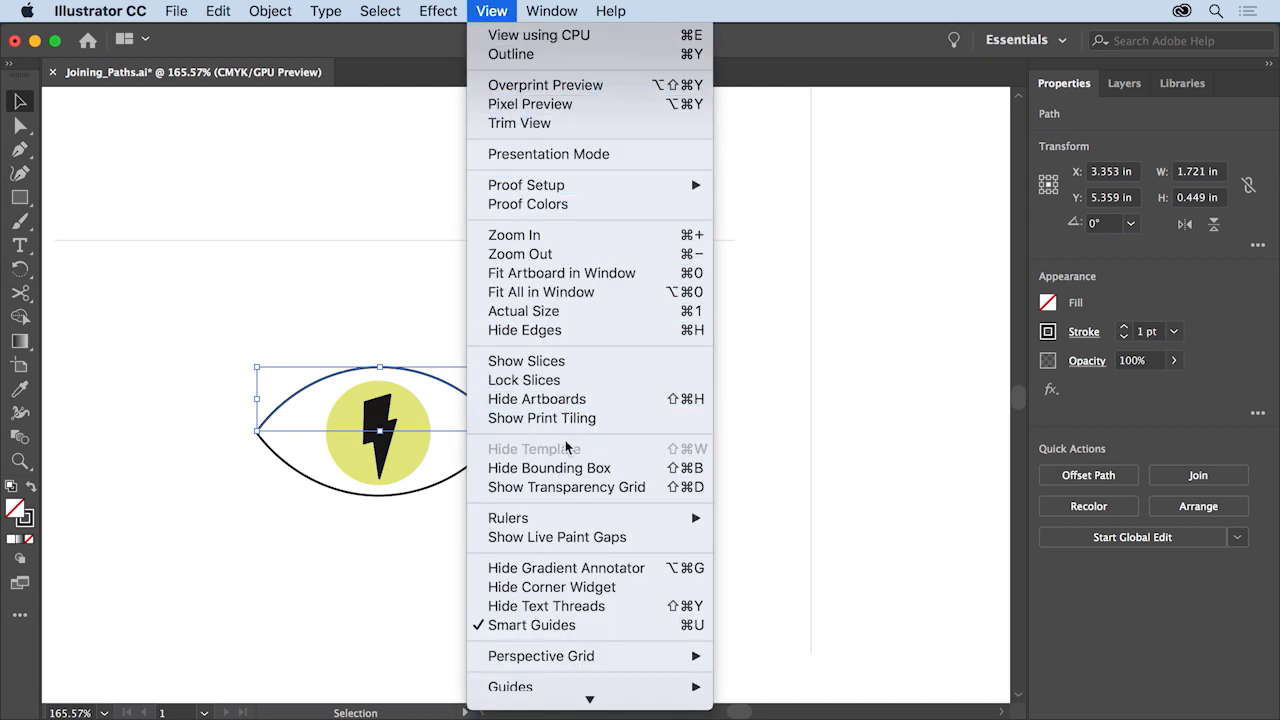
pyautogui.click(595, 625)
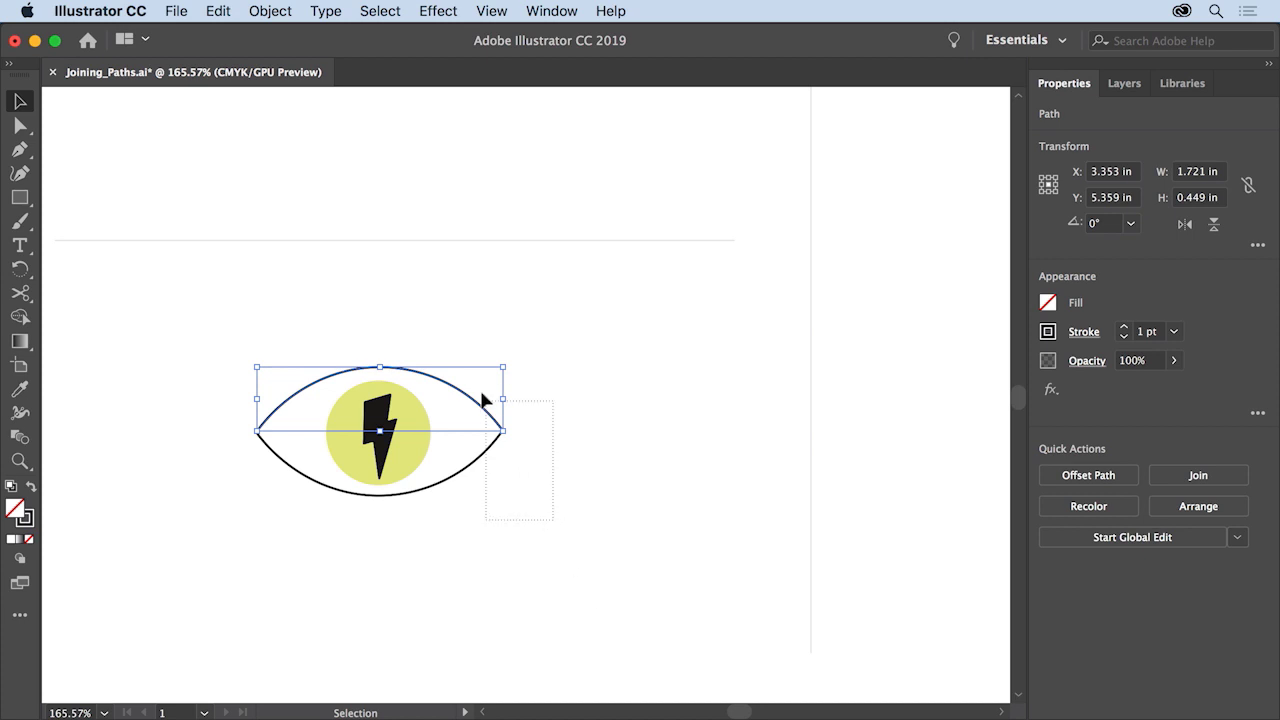
# - Select the upper and lower eye curves and join them at both ends into one closed path
pyautogui.moveTo(468, 368); pyautogui.dragTo(466, 362)
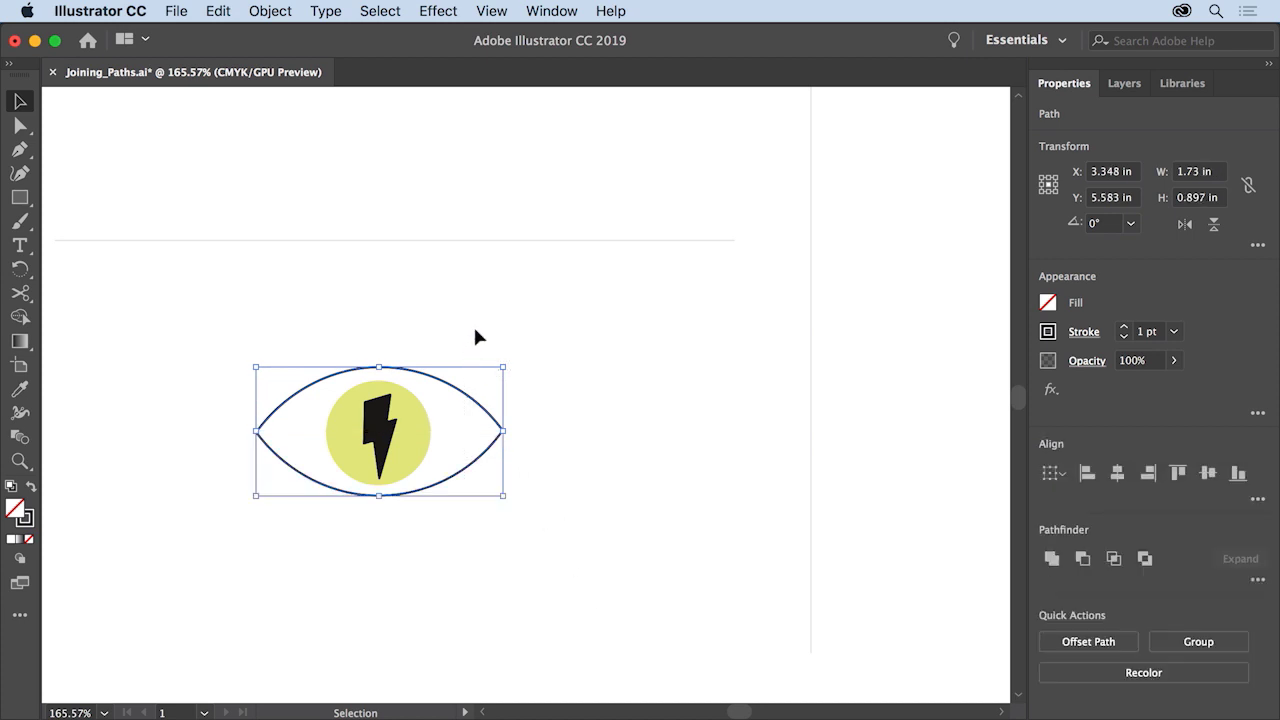
pyautogui.press('super+j')
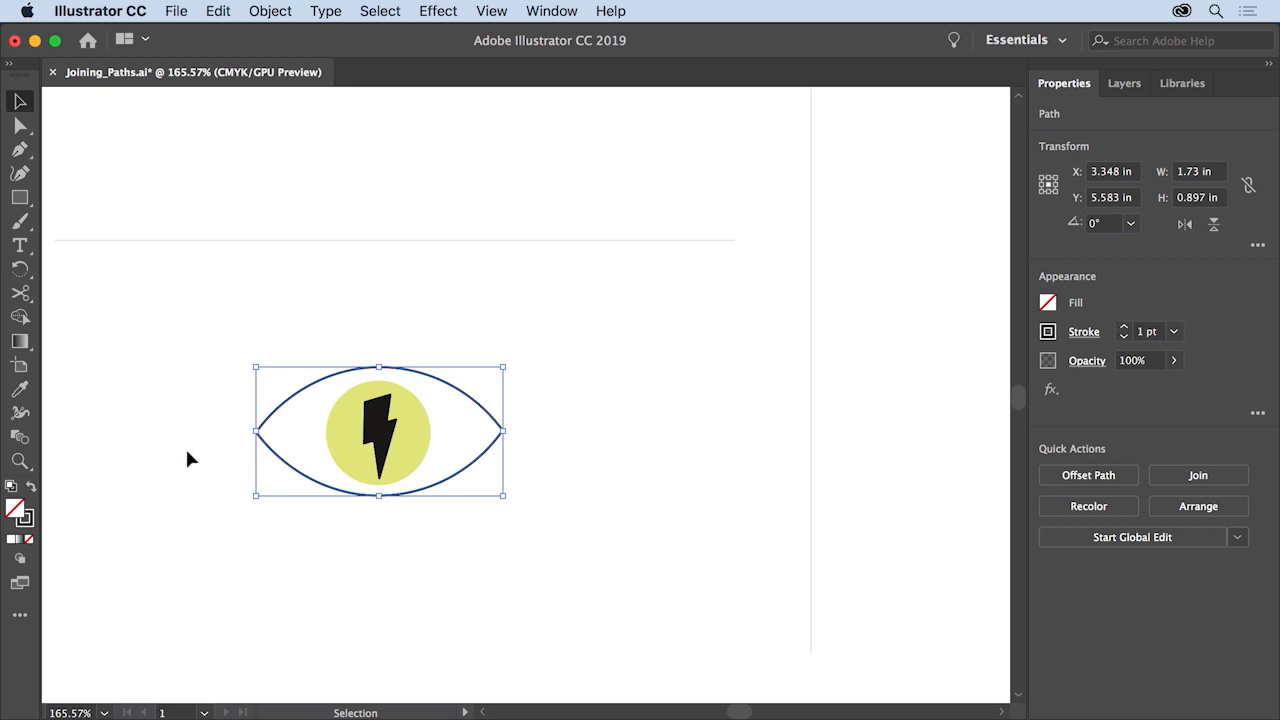
pyautogui.press('super+j')
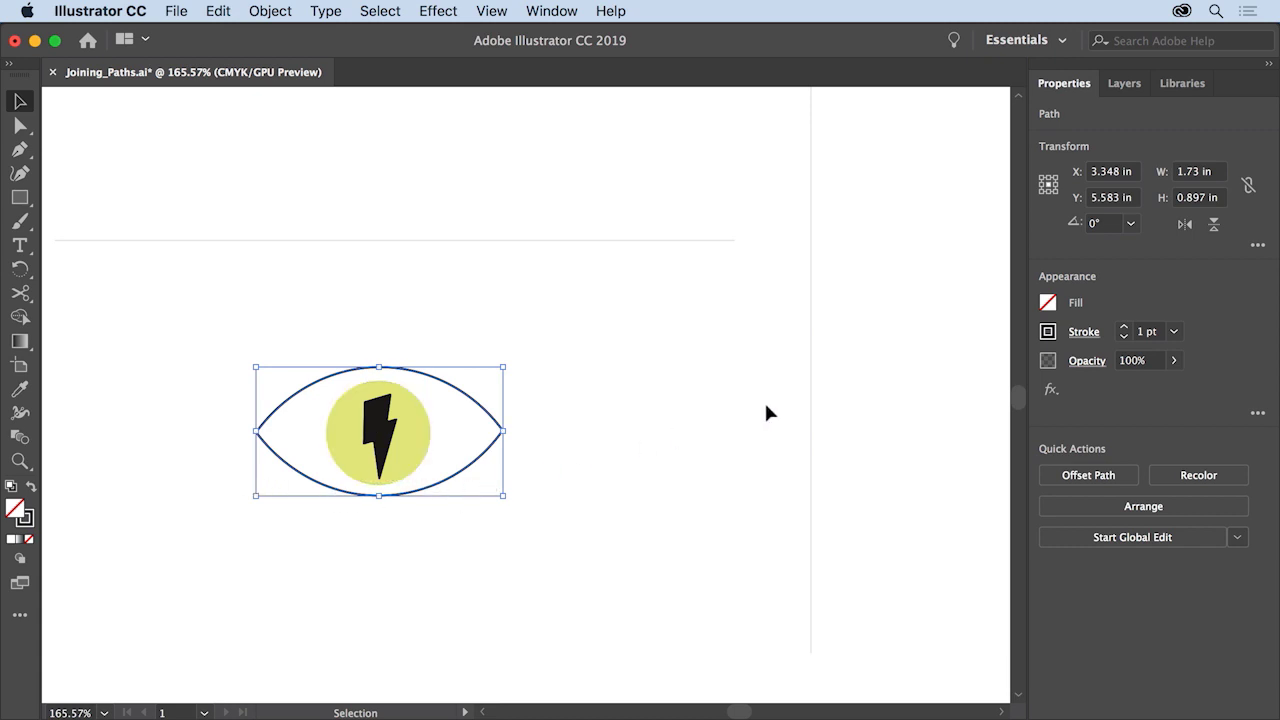
# - Fill the closed eye shape with black and send it to the back, behind the lightning-bolt circle
pyautogui.click(1043, 302)
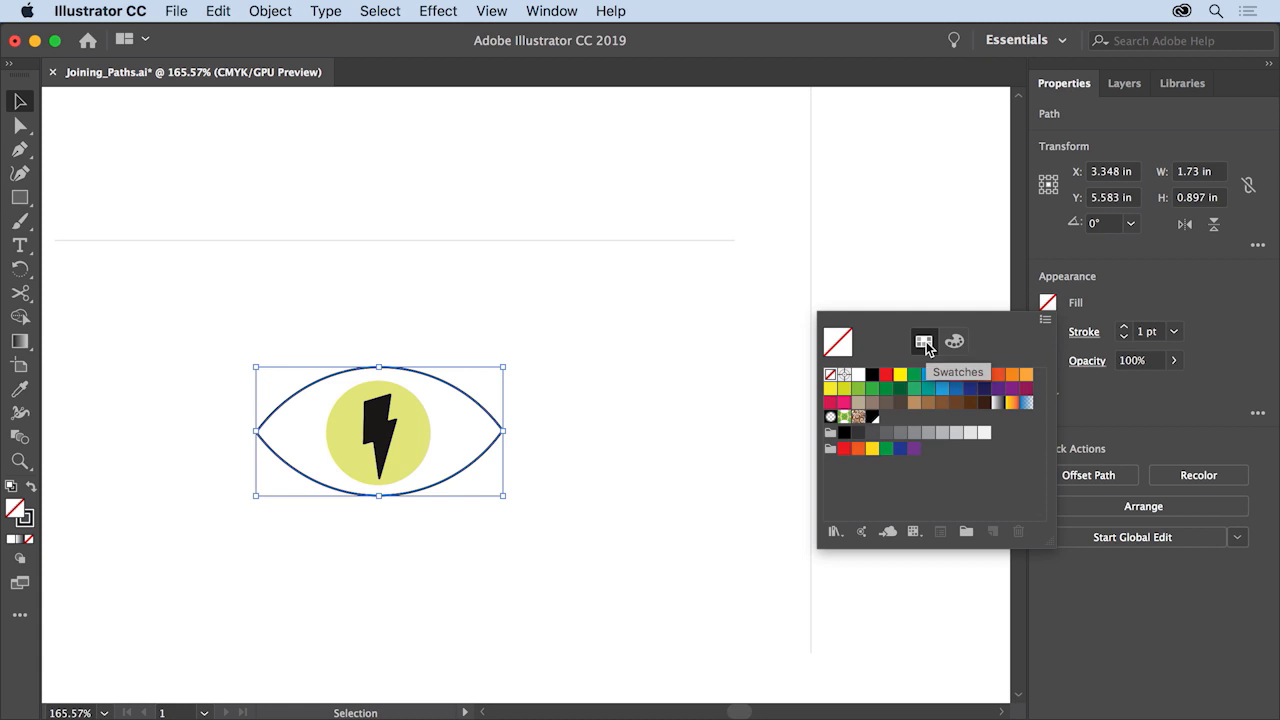
pyautogui.click(872, 376)
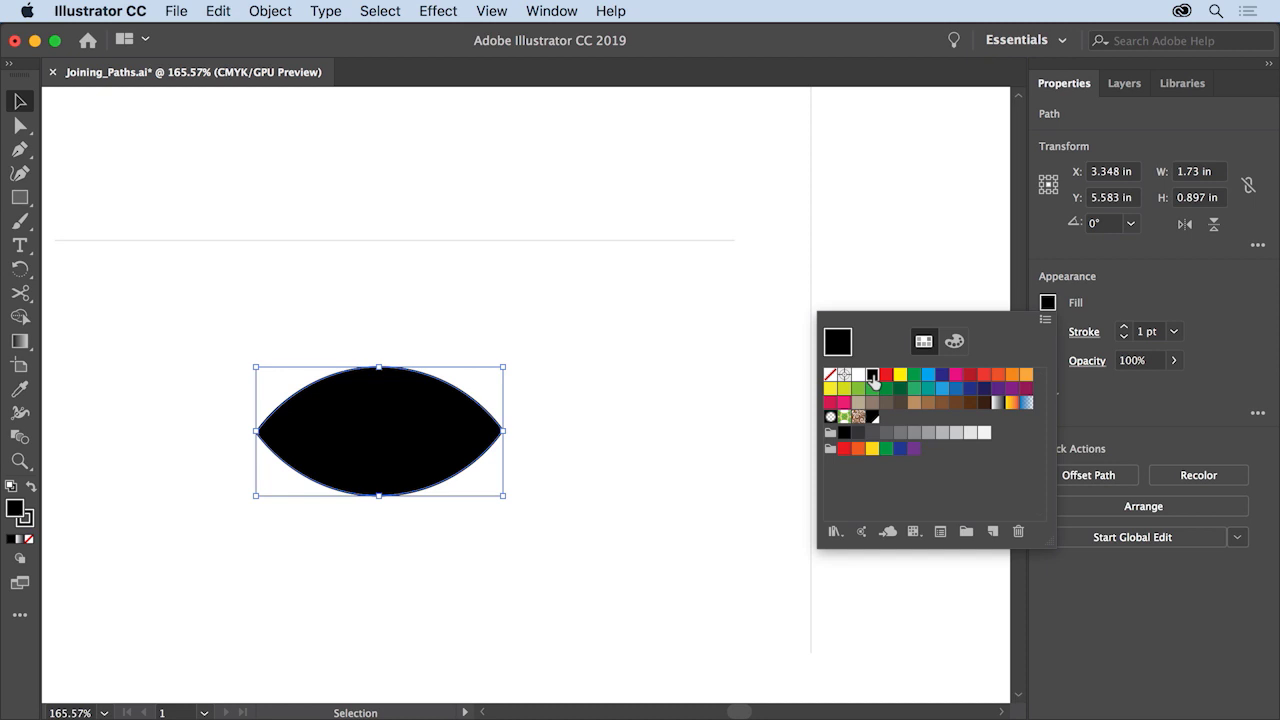
pyautogui.press('Escape')
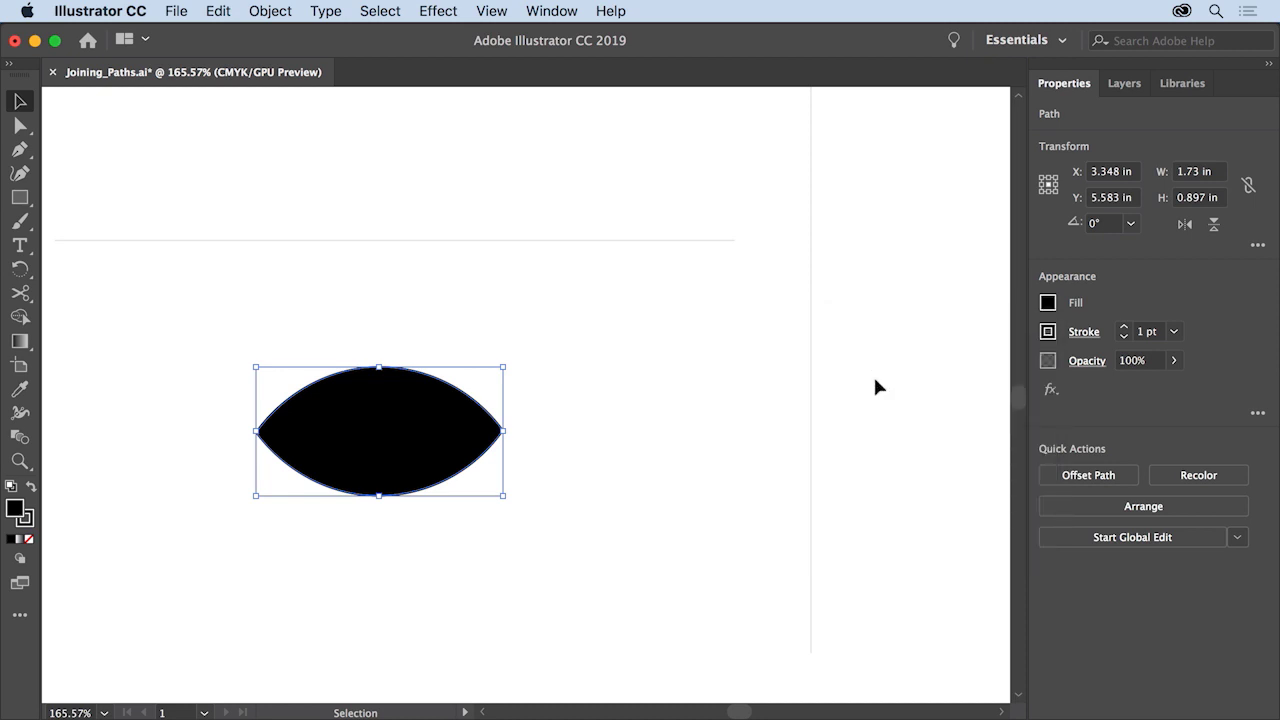
pyautogui.click(1182, 512)
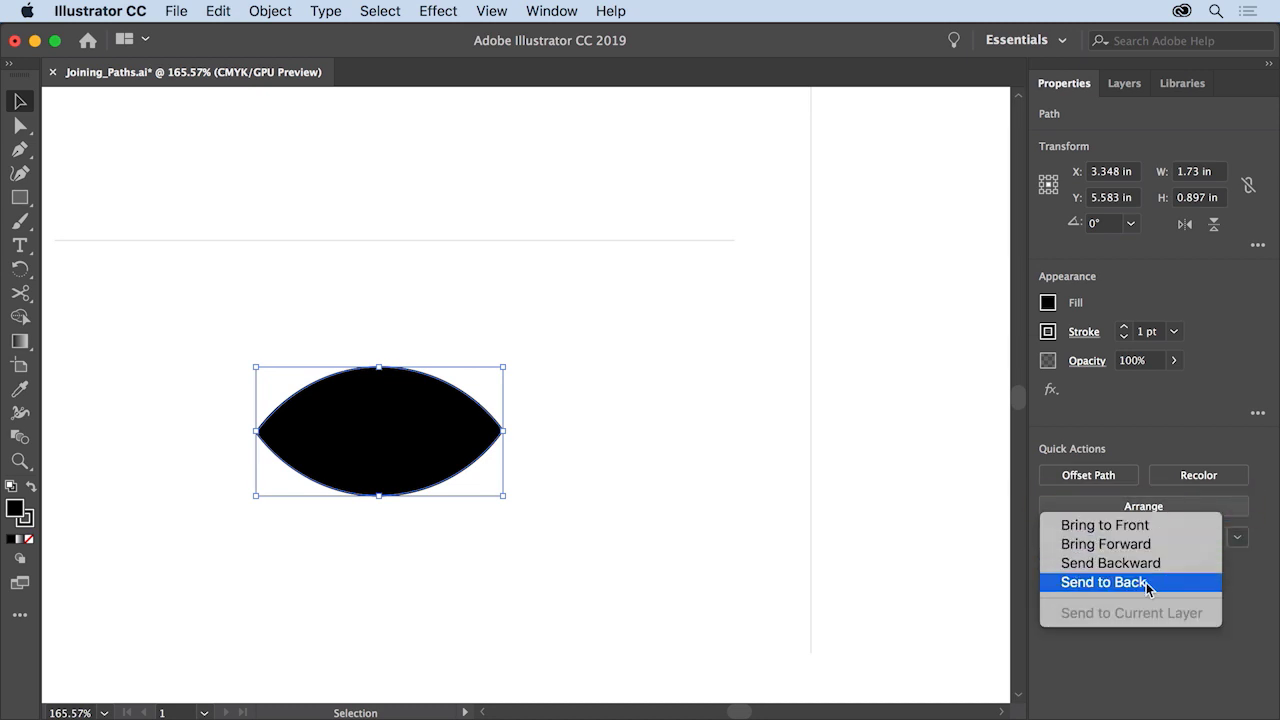
pyautogui.click(1145, 584)
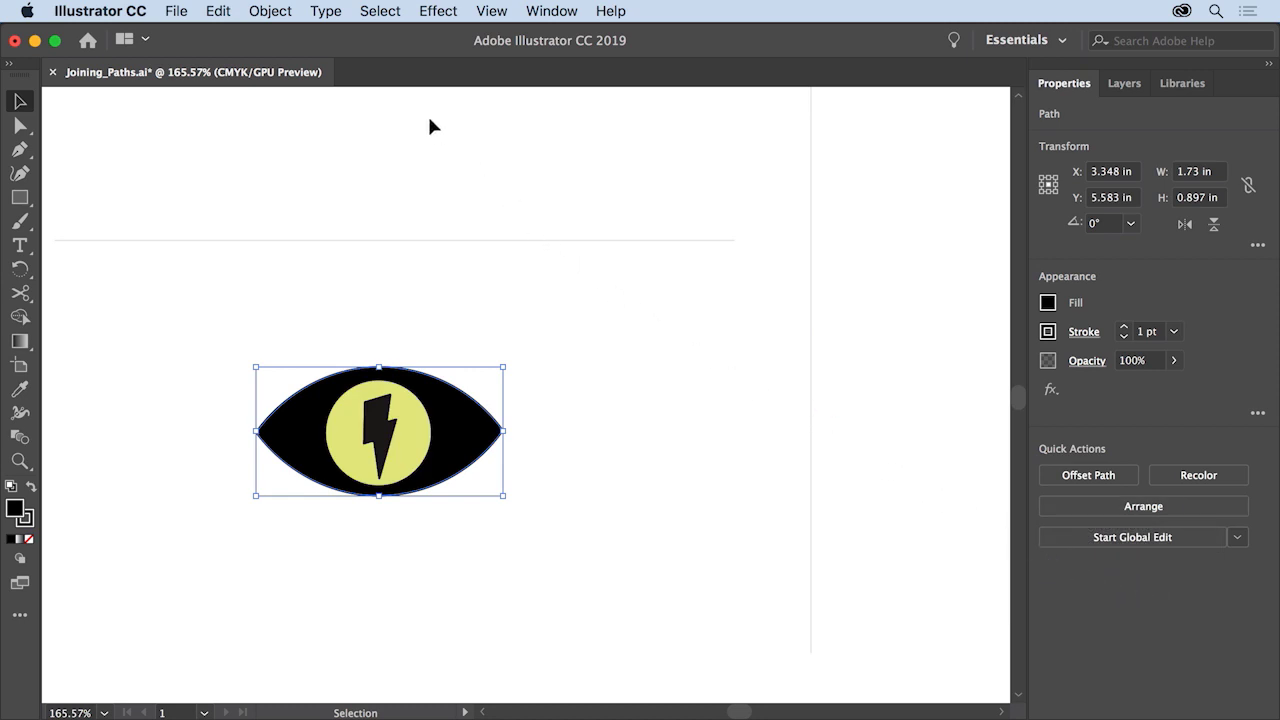
# - Deselect the eye artwork and fit the whole artboard in the window to compare both logos with their examples
pyautogui.click(381, 12)
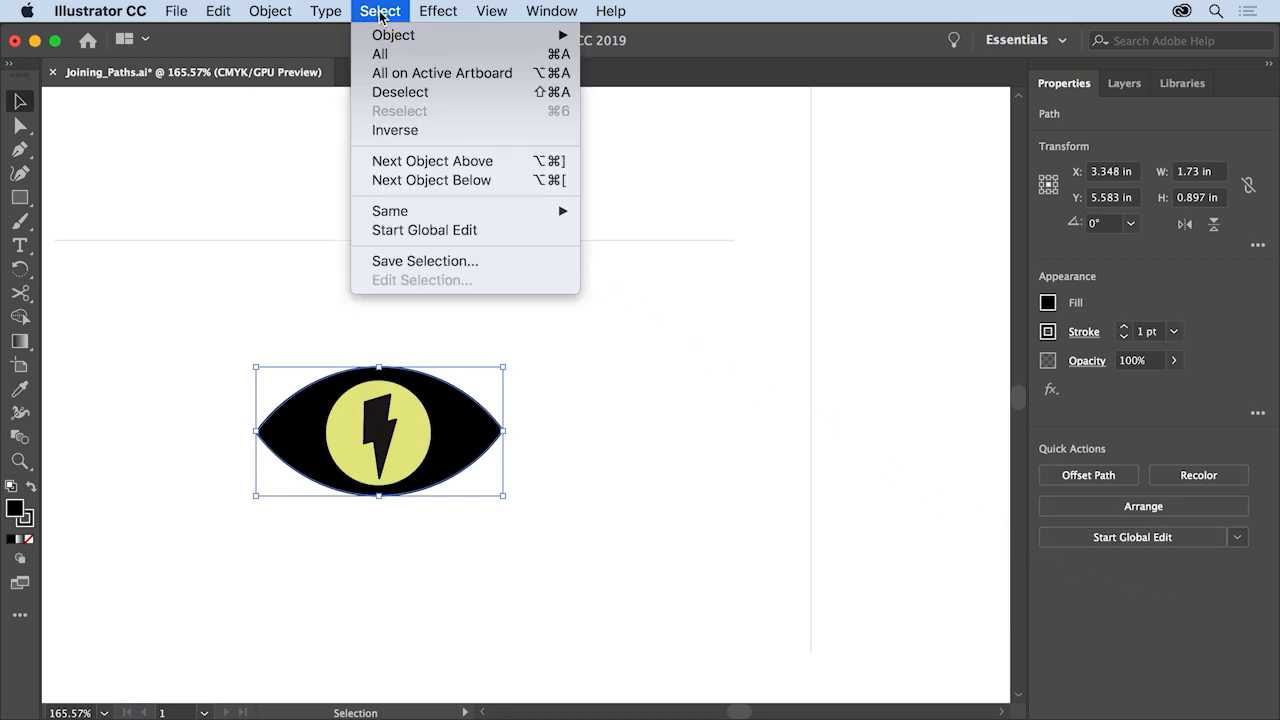
pyautogui.click(400, 92)
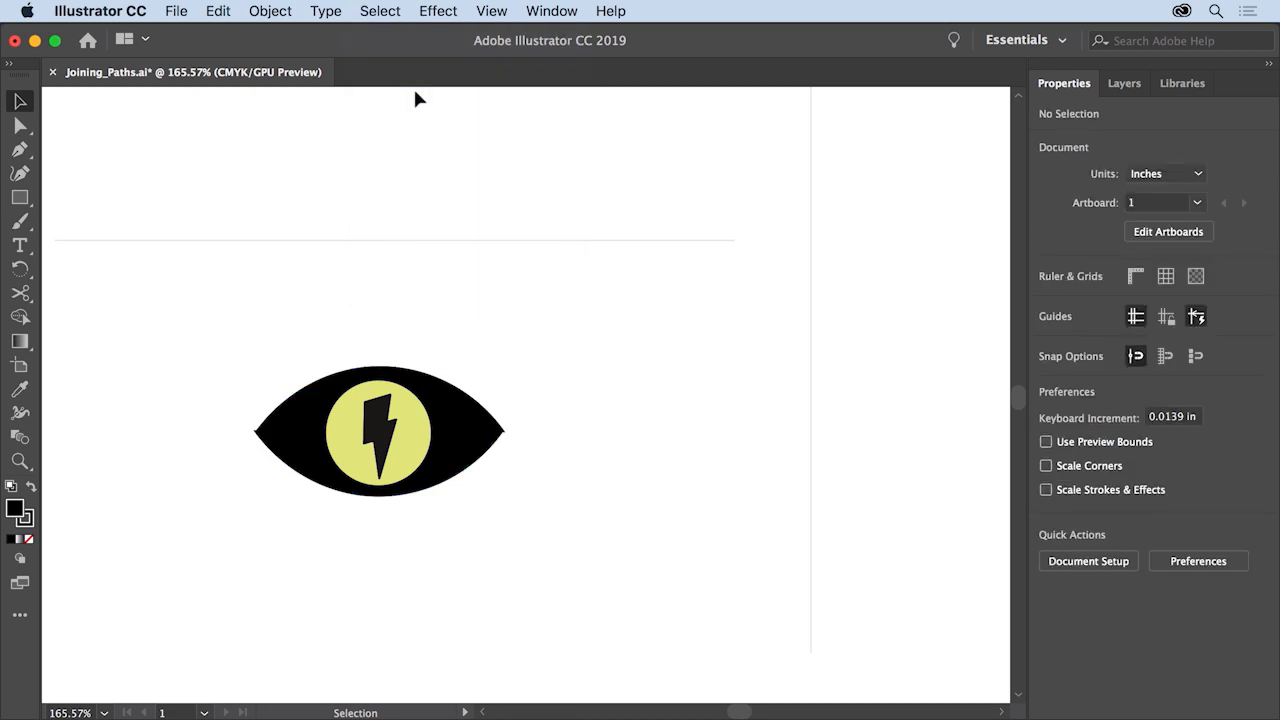
pyautogui.click(490, 12)
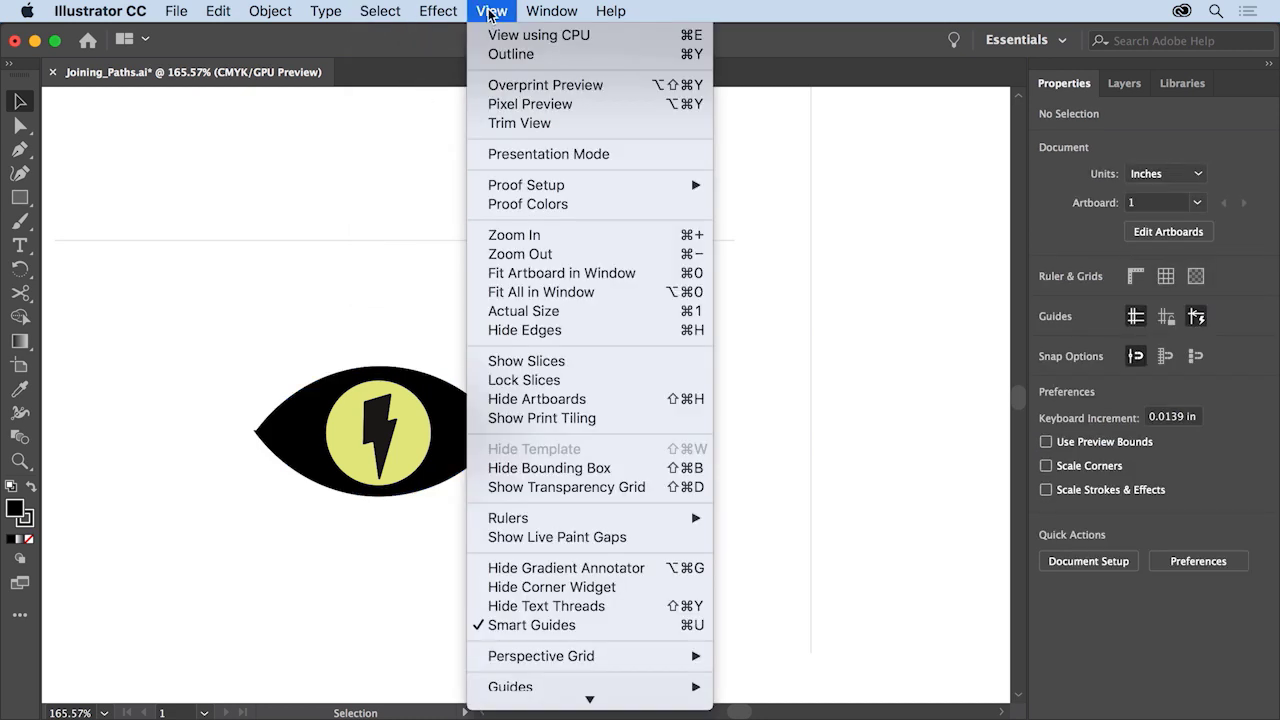
pyautogui.click(627, 277)
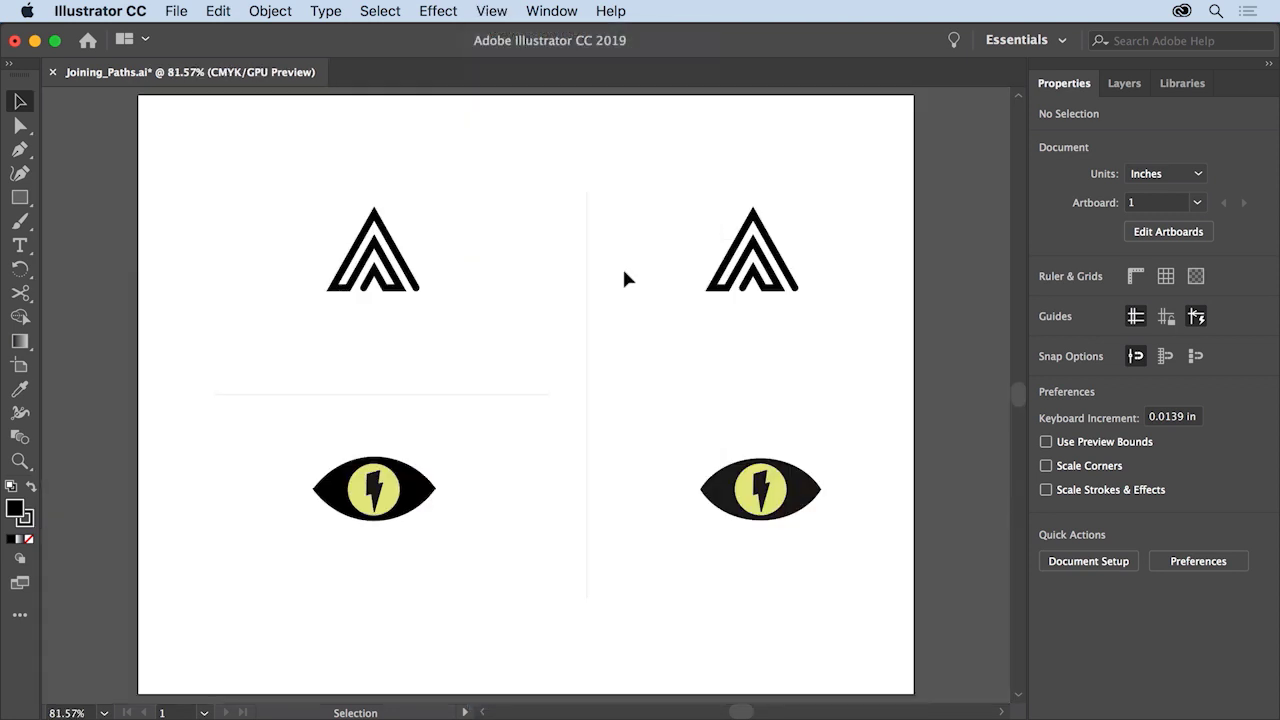